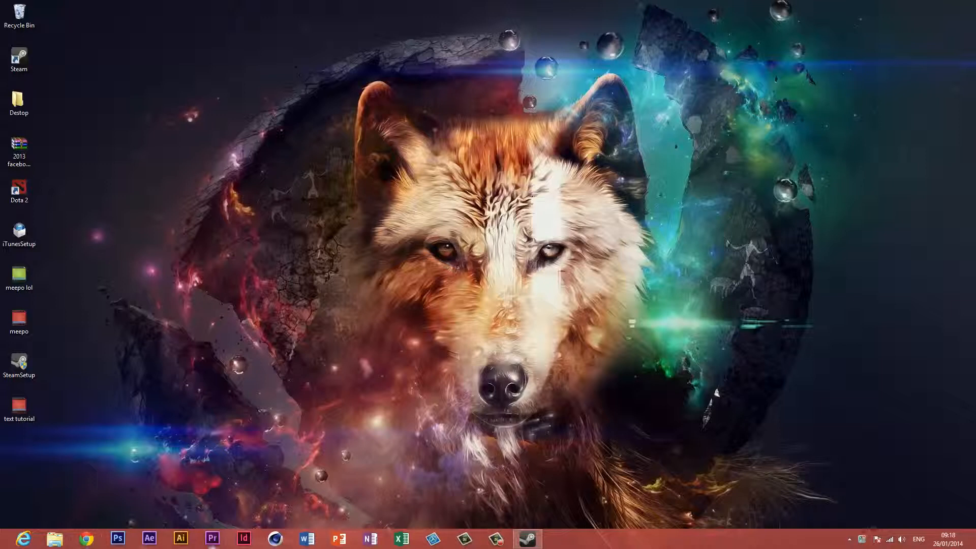
# Launch Adobe Photoshop CS6.
pyautogui.click(126, 540)
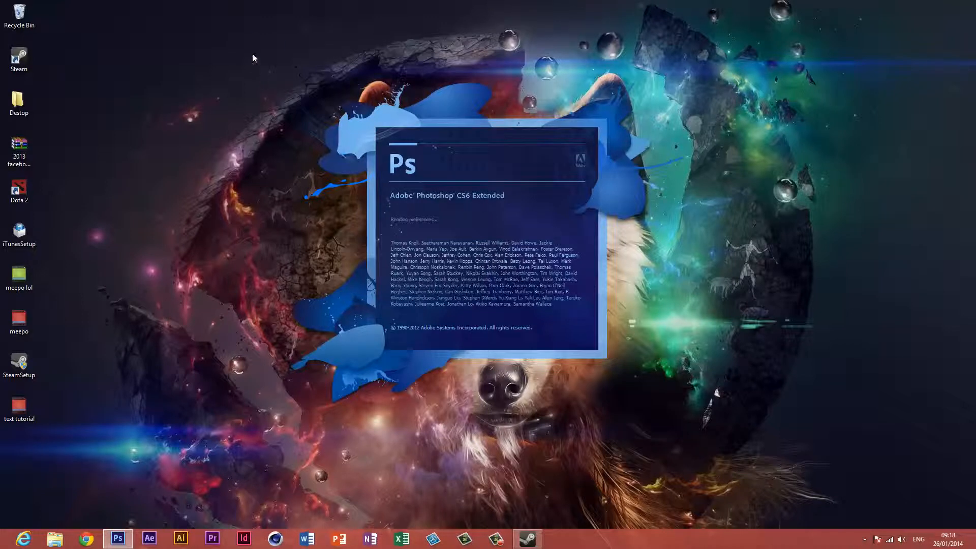
pyautogui.moveTo(249, 35); pyautogui.dragTo(755, 472)
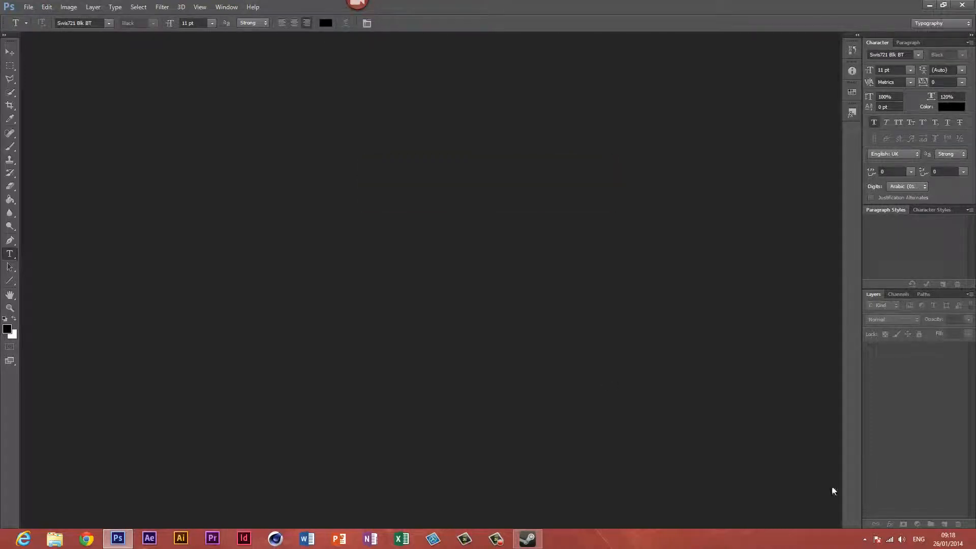
pyautogui.click(864, 539)
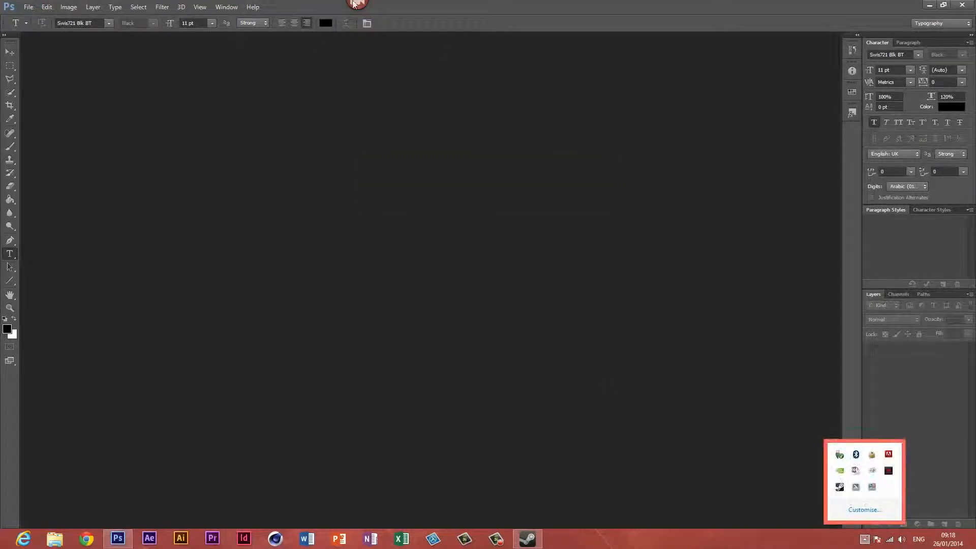
pyautogui.moveTo(357, 4)
pyautogui.click(343, 44)
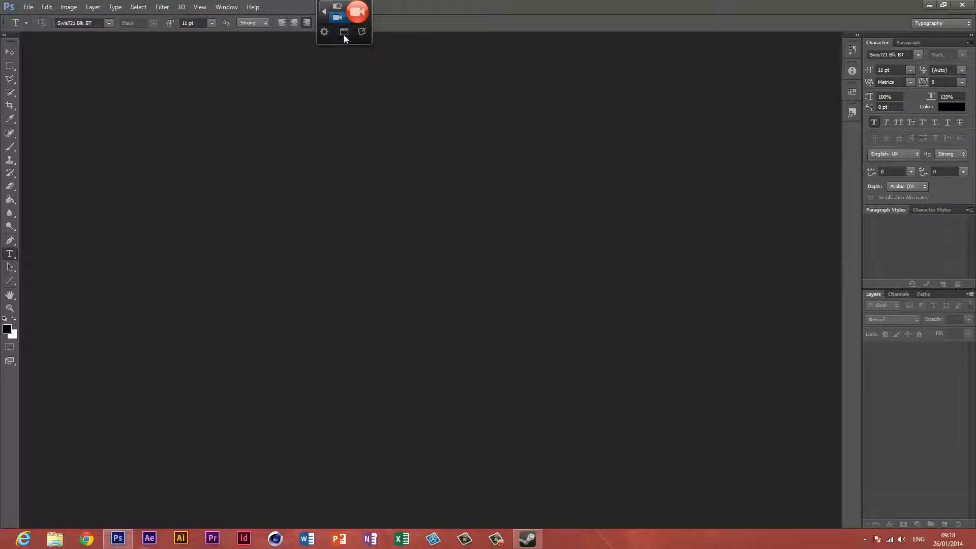
pyautogui.moveTo(354, 22); pyautogui.dragTo(465, 29)
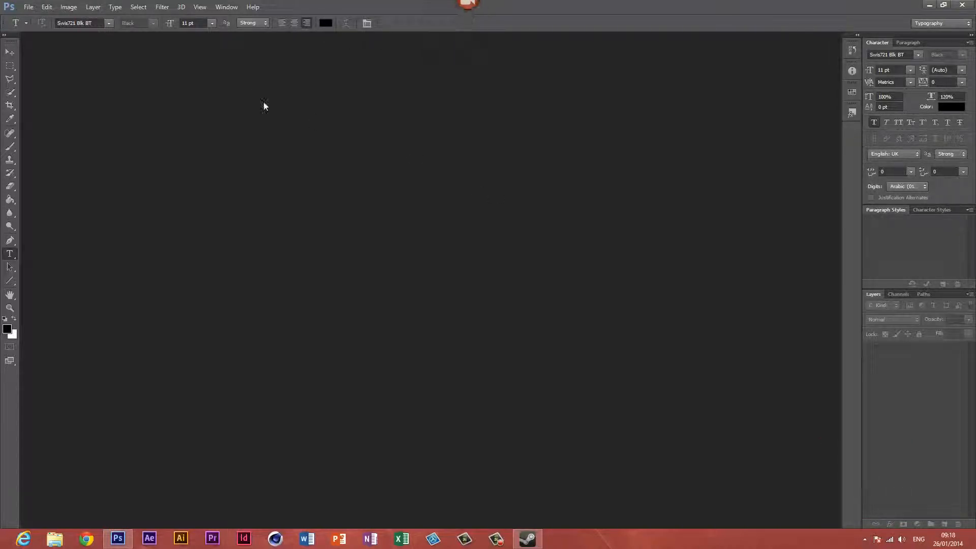
# Create a 1280 by 720 pixel document named "Text tut" at 300 pixels/inch with transparent background contents.
pyautogui.click(28, 6)
pyautogui.click(37, 19)
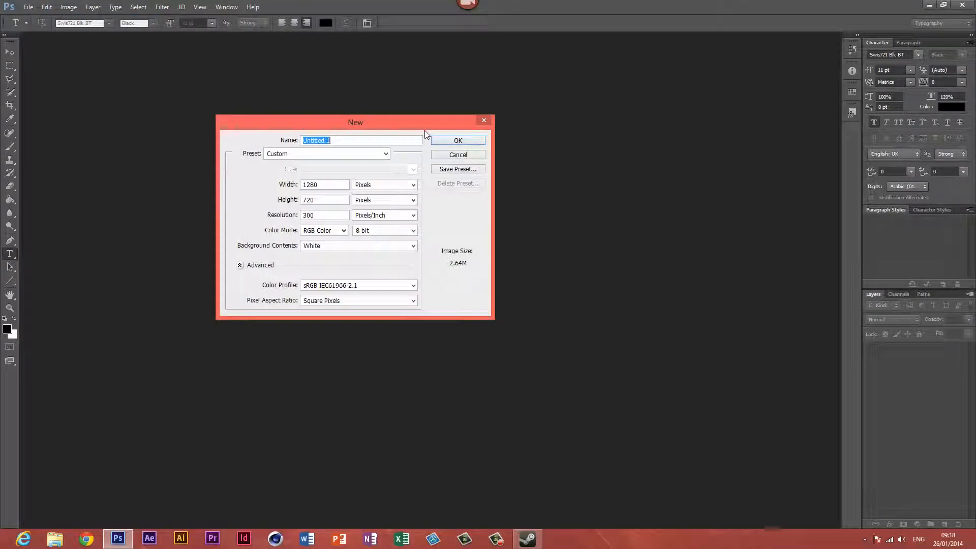
pyautogui.write('Text tut')
pyautogui.click(364, 161)
pyautogui.click(376, 246)
pyautogui.click(360, 273)
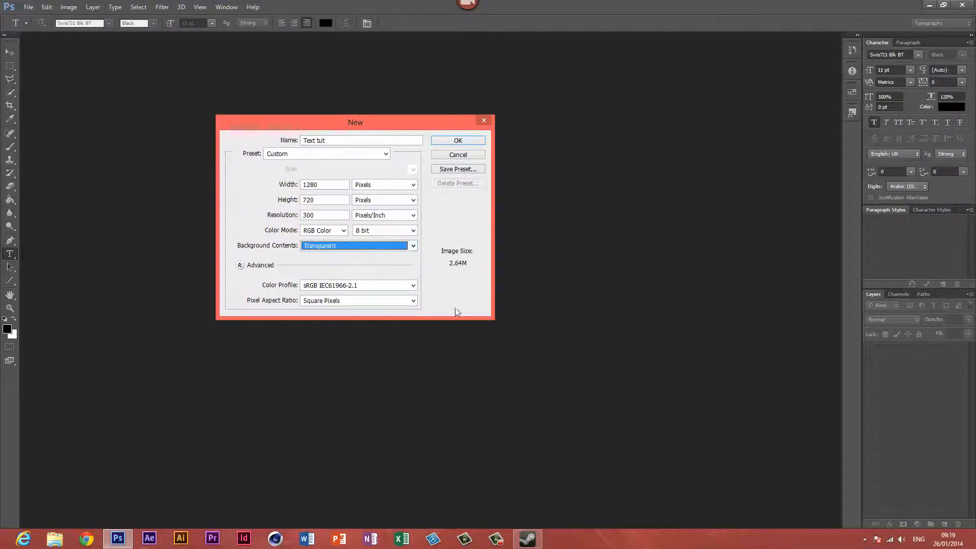
pyautogui.press('Return')
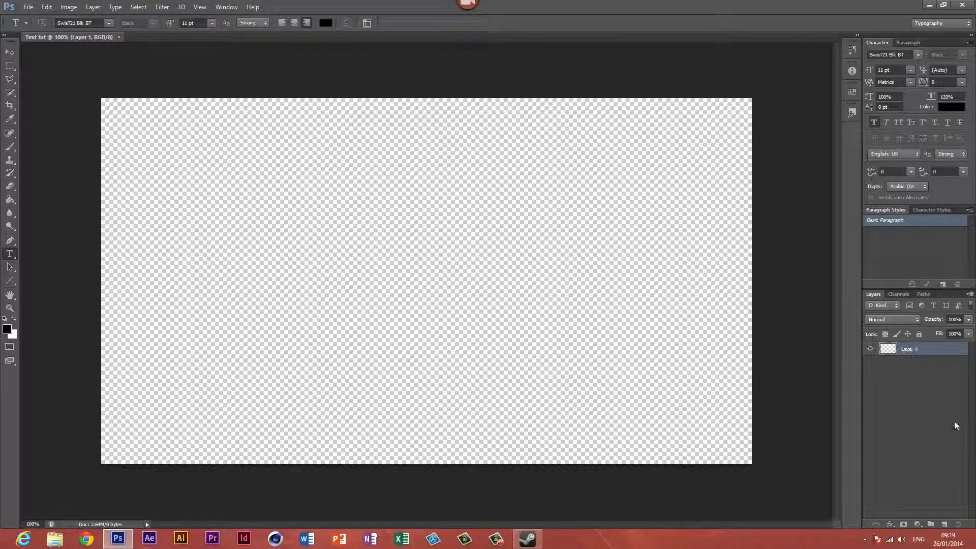
# Lock Layer 1's transparent pixels and then the whole layer, with the Paint Bucket tool selected.
pyautogui.rightClick(934, 347)
pyautogui.press('Escape')
pyautogui.click(885, 334)
pyautogui.click(9, 200)
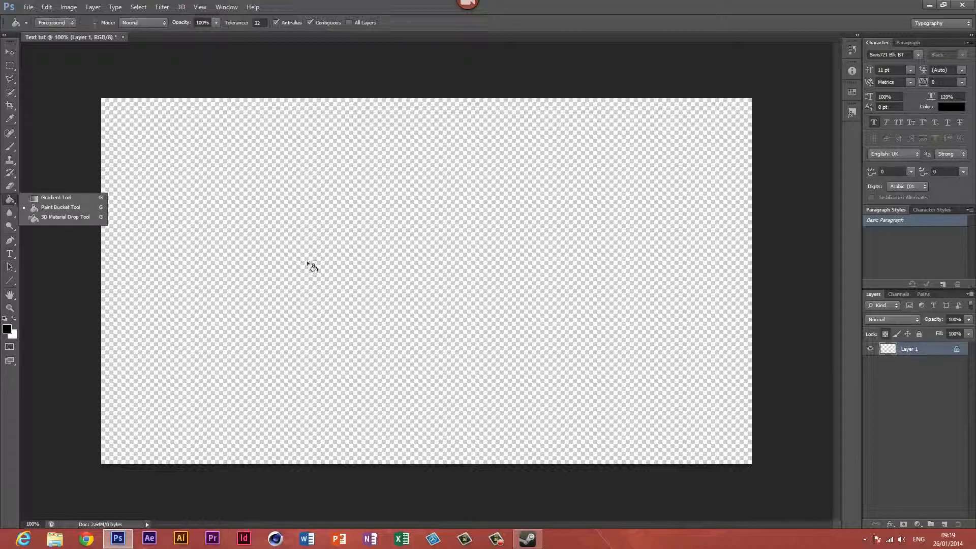
pyautogui.click(918, 341)
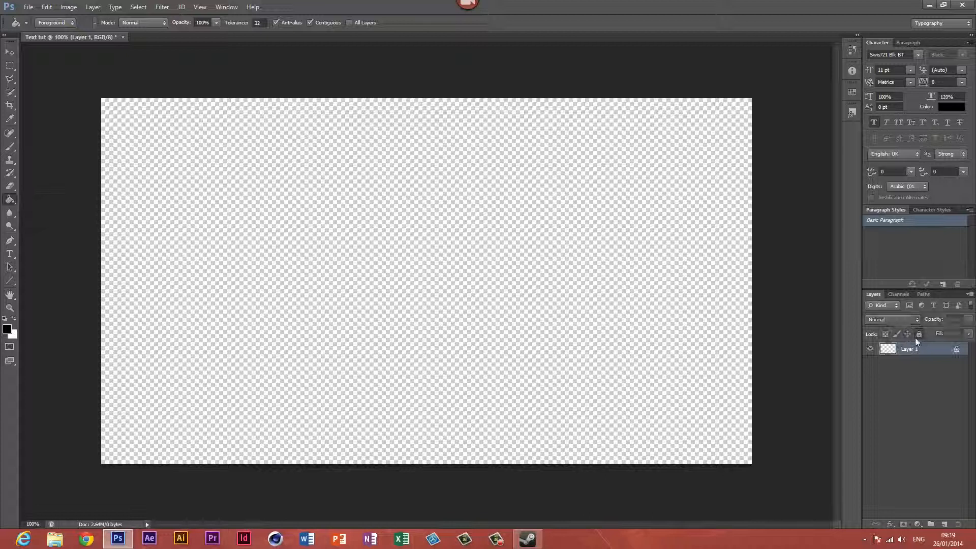
pyautogui.rightClick(387, 290)
pyautogui.click(126, 251)
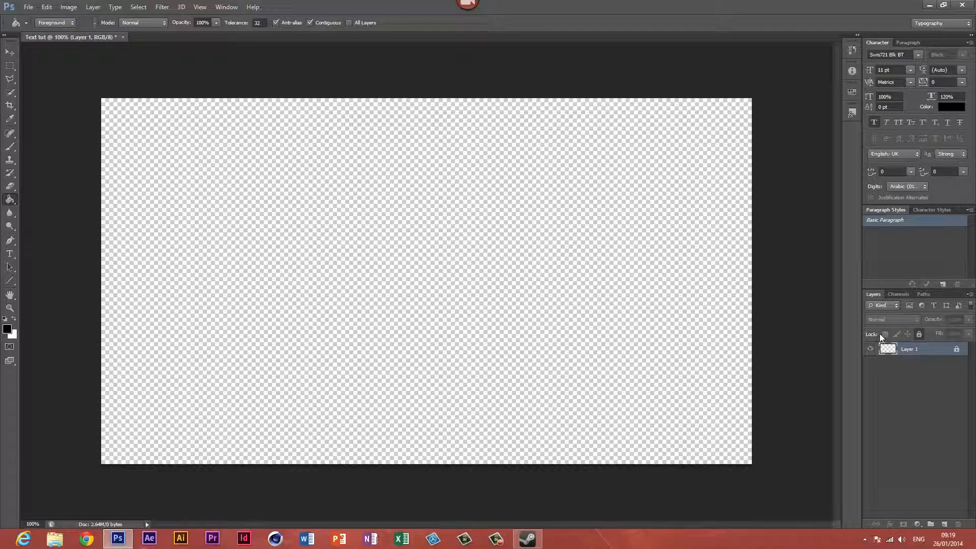
# Release every lock on Layer 1, including the transparency lock.
pyautogui.click(918, 334)
pyautogui.click(918, 335)
pyautogui.click(918, 335)
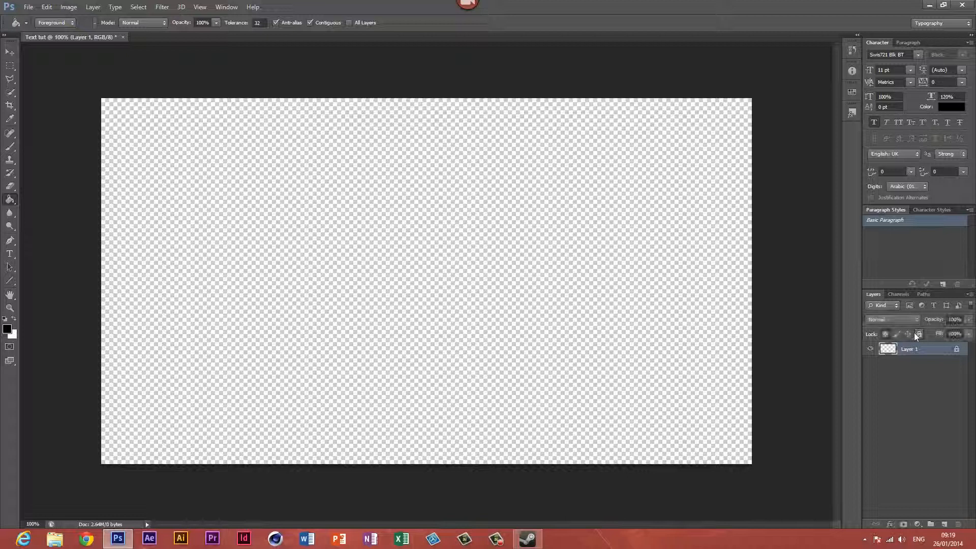
pyautogui.click(886, 336)
pyautogui.click(885, 334)
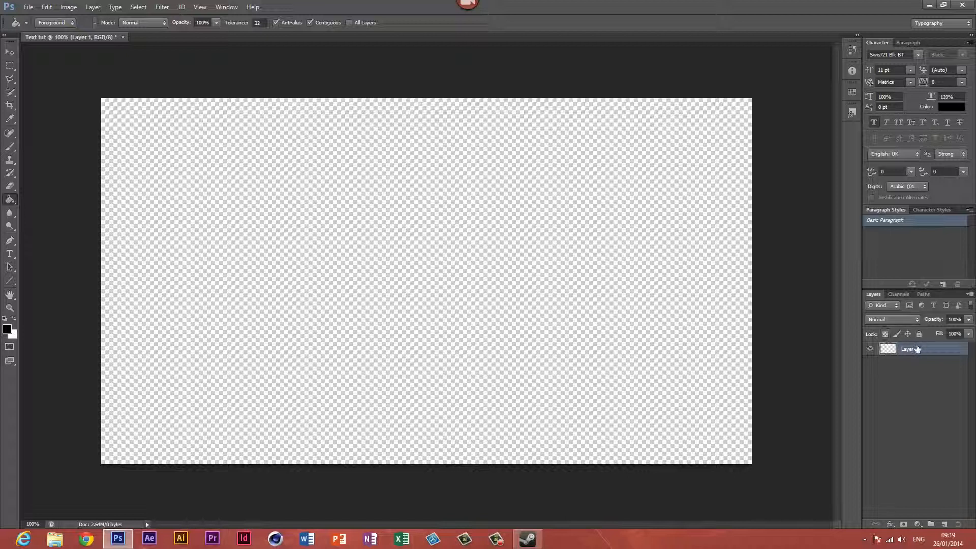
# Fill Layer 1 with white using the Paint Bucket, and switch the foreground colour back to black.
pyautogui.rightClick(10, 199)
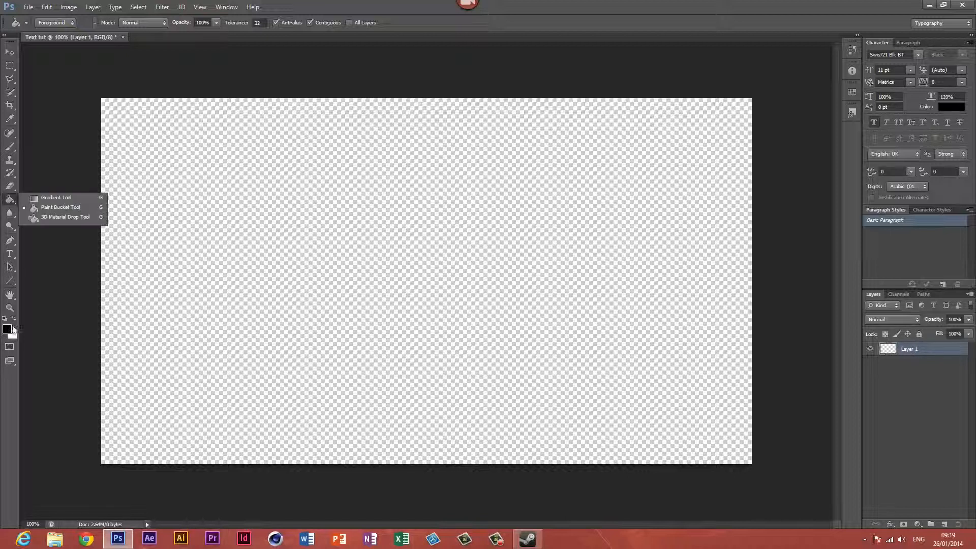
pyautogui.click(13, 318)
pyautogui.click(312, 265)
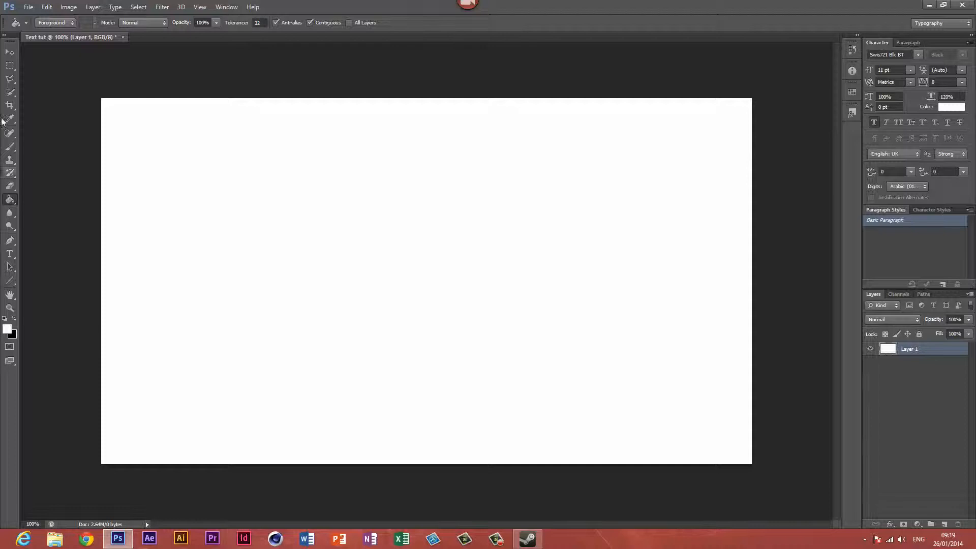
pyautogui.click(13, 56)
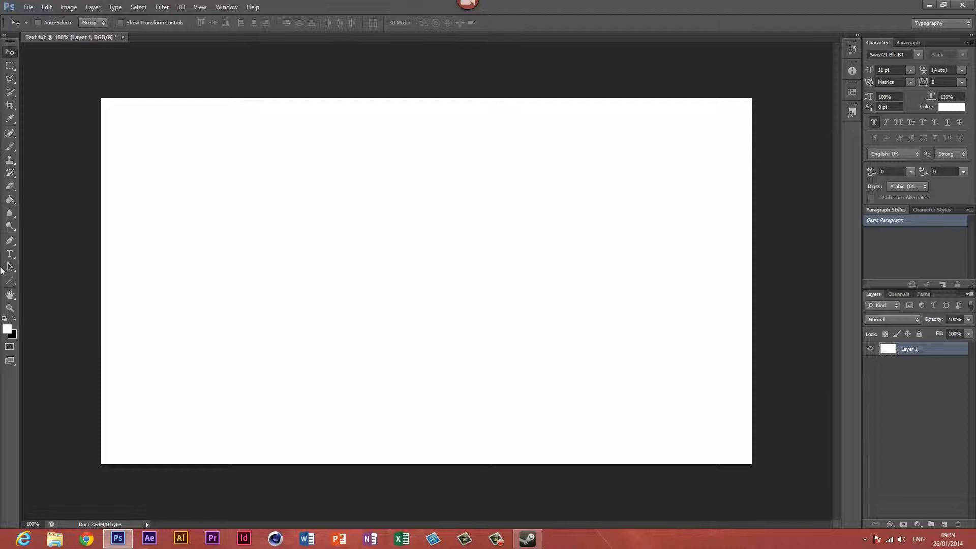
pyautogui.click(13, 319)
# Add a new empty layer and delete the white-filled Layer 1.
pyautogui.rightClick(915, 353)
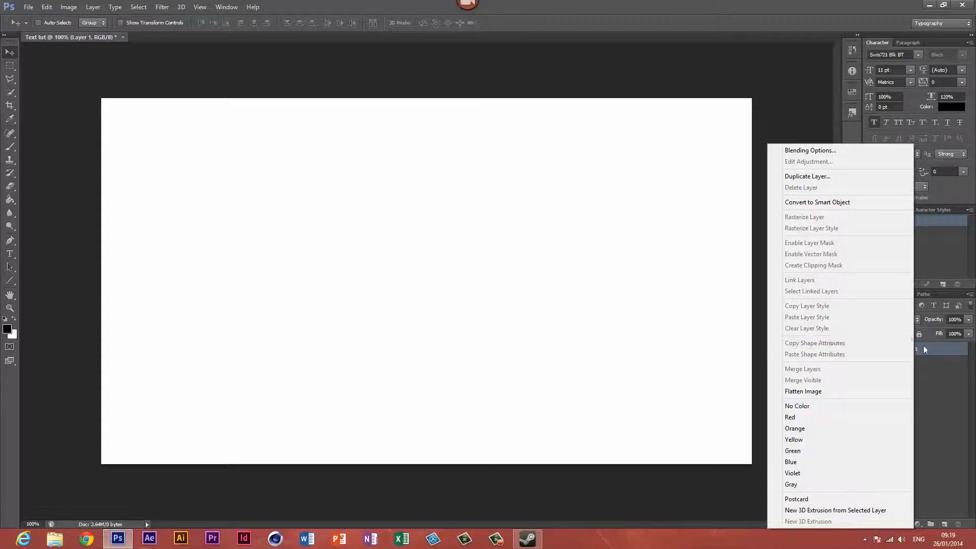
pyautogui.click(924, 351)
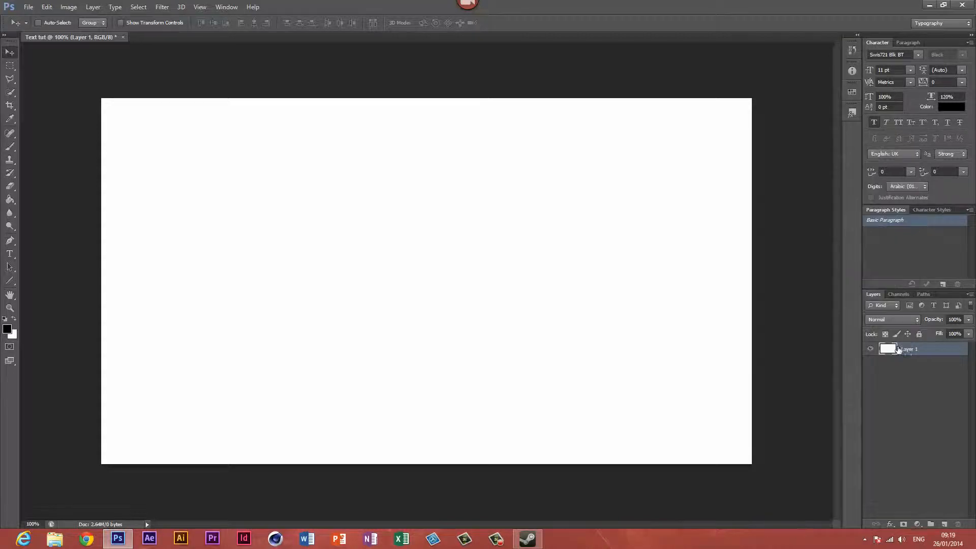
pyautogui.click(944, 523)
pyautogui.click(912, 365)
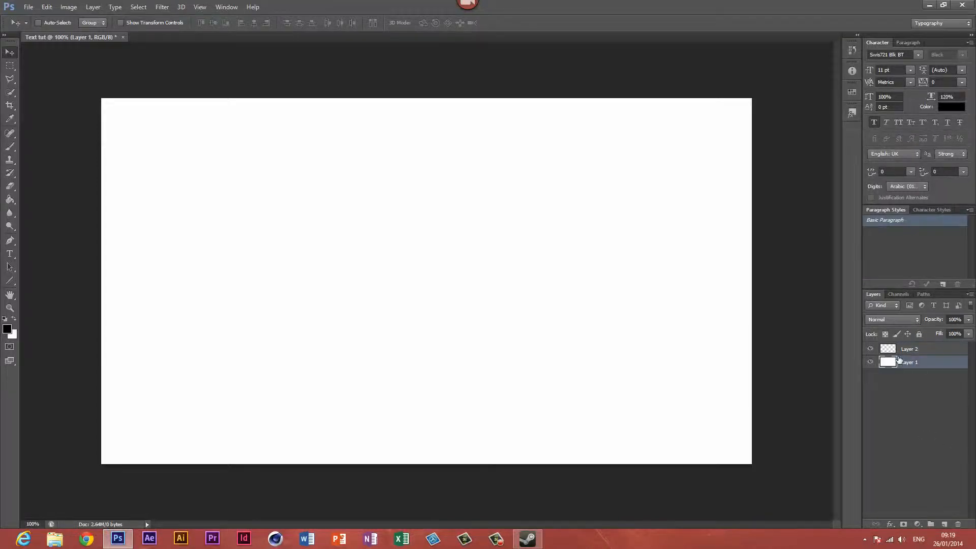
pyautogui.press('Delete')
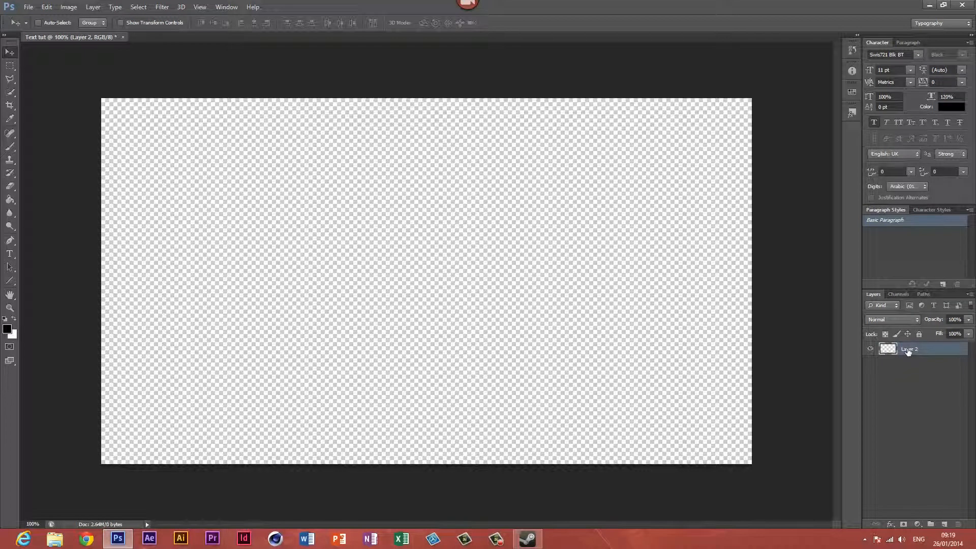
# Add another new layer and rename it "background".
pyautogui.click(944, 523)
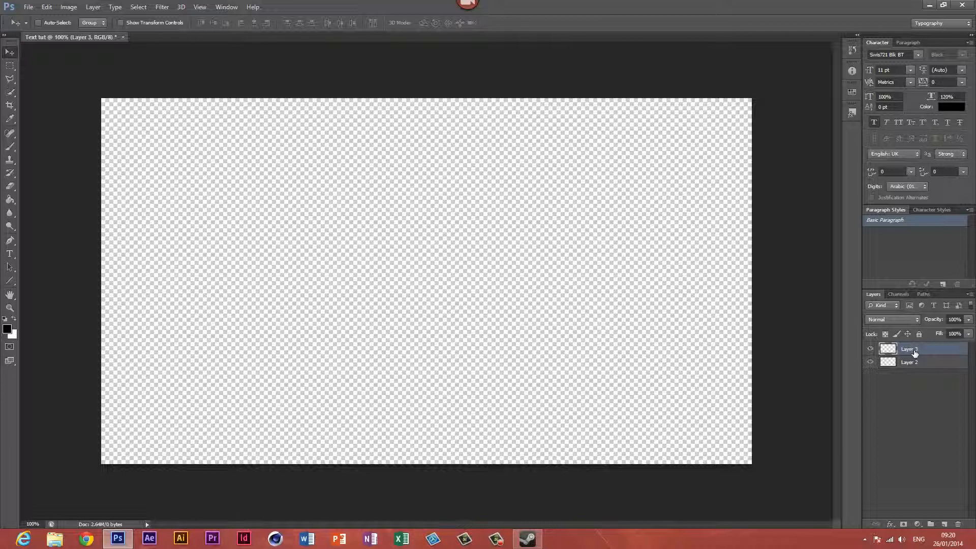
pyautogui.doubleClick(909, 349)
pyautogui.write('background')
pyautogui.press('Return')
# Merge the "background" layer down into Layer 2, keeping the document open.
pyautogui.hotkey('alt', 'e')
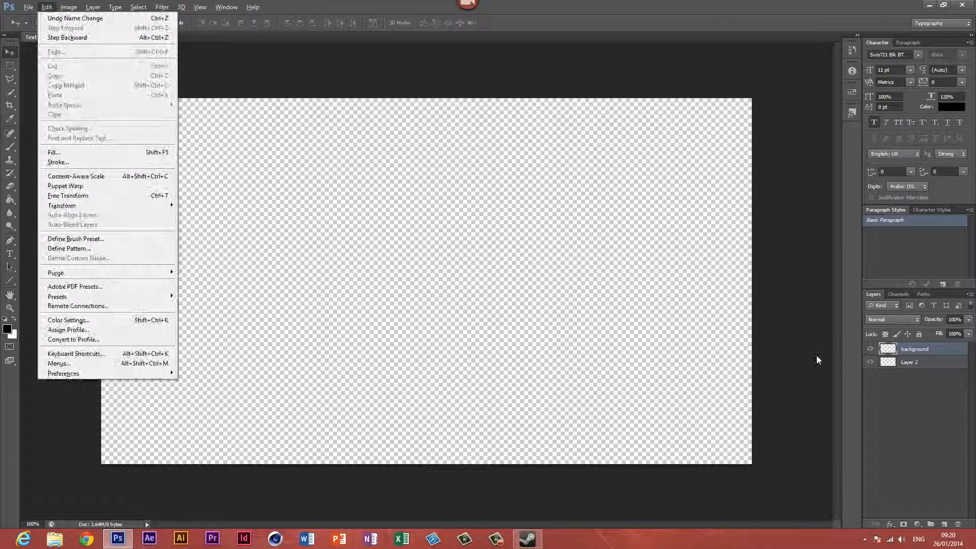
pyautogui.click(932, 352)
pyautogui.hotkey('ctrl', 'e')
pyautogui.hotkey('ctrl', 'w')
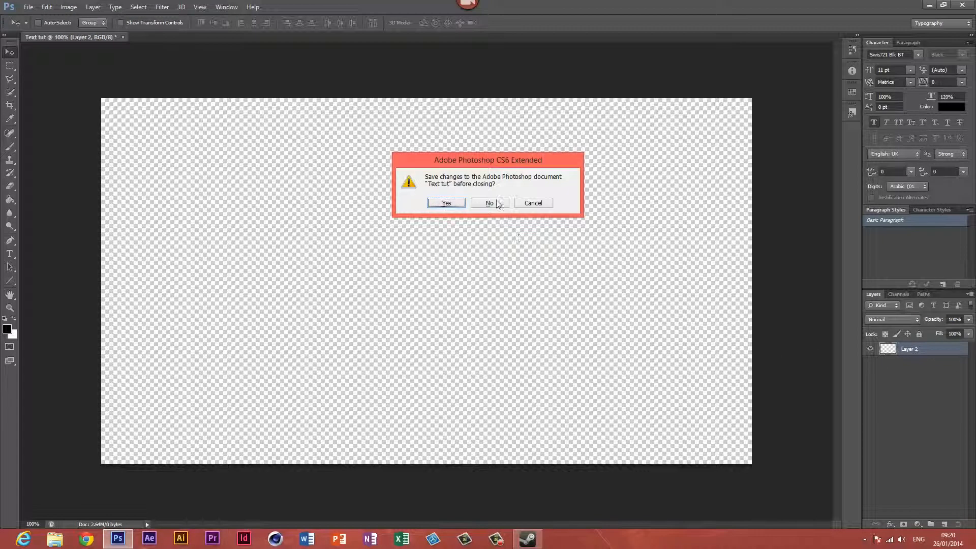
pyautogui.click(530, 203)
# Create a second 1280 by 720 pixel document at 300 pixels/inch with white background contents.
pyautogui.click(26, 7)
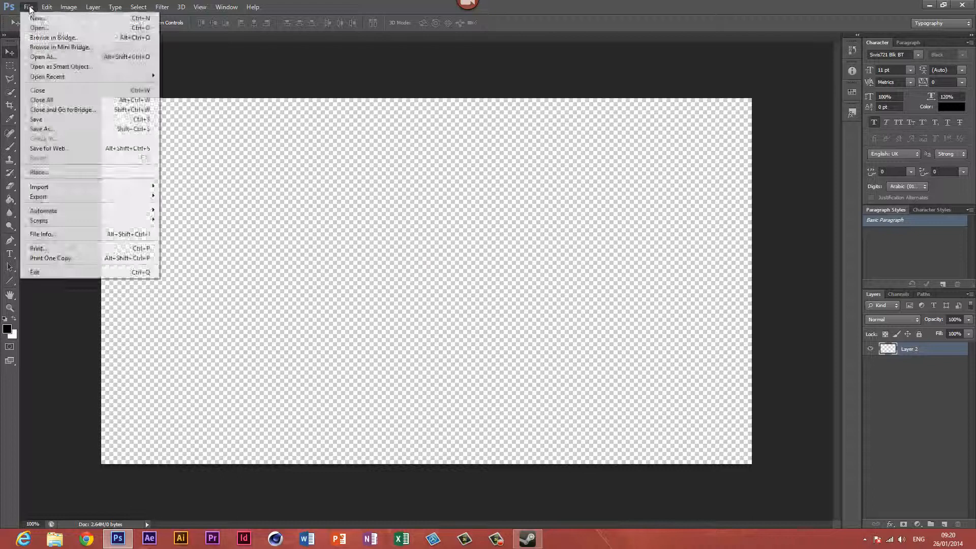
pyautogui.click(28, 19)
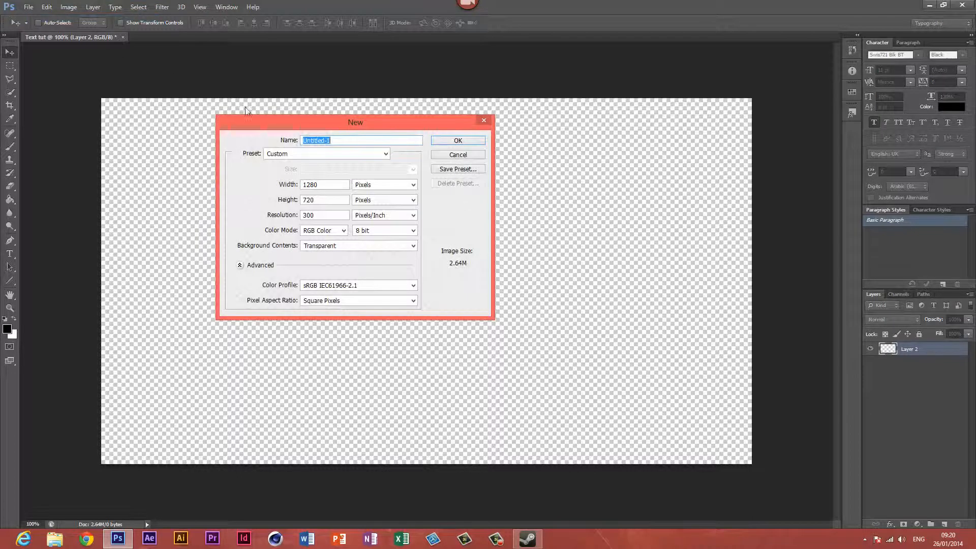
pyautogui.click(321, 245)
pyautogui.click(318, 257)
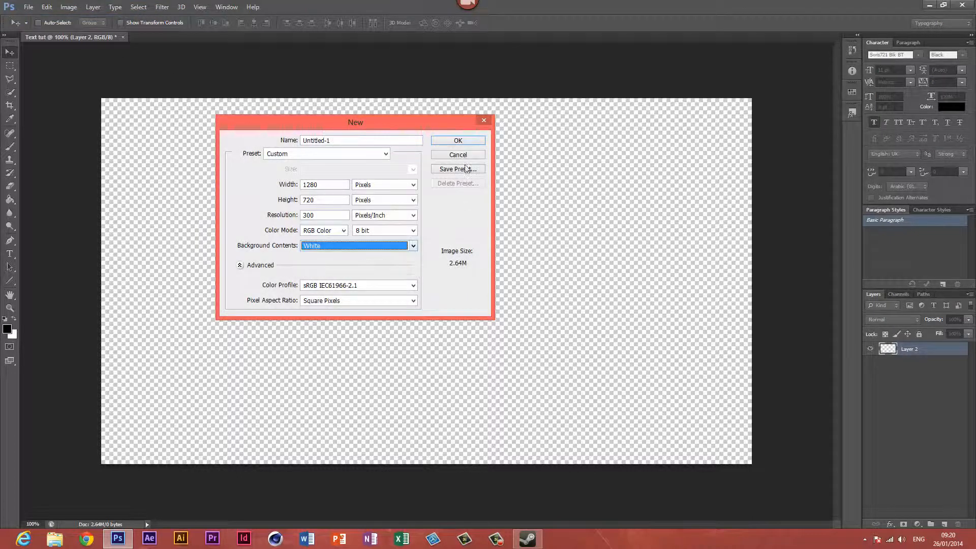
pyautogui.click(457, 140)
# Close the "Text tut" document without saving its changes.
pyautogui.click(123, 38)
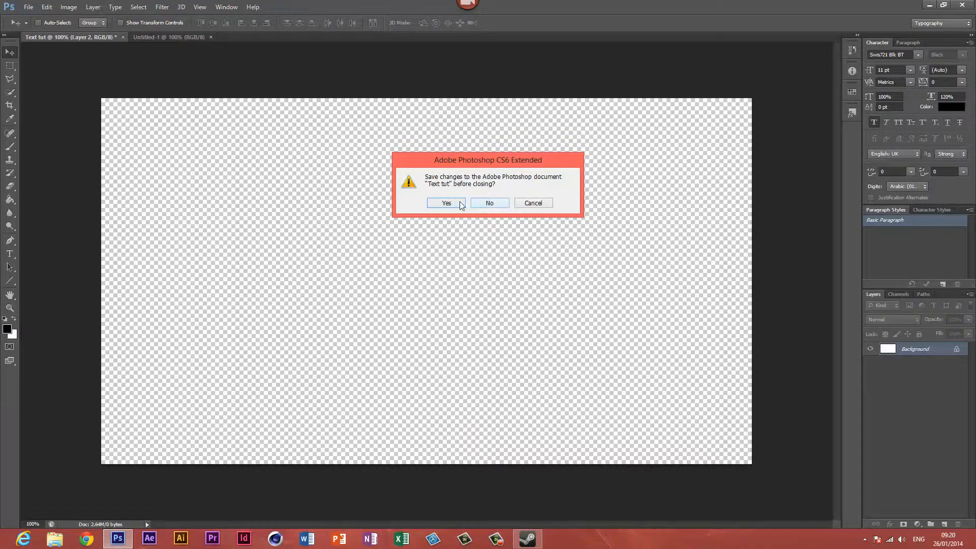
pyautogui.click(446, 203)
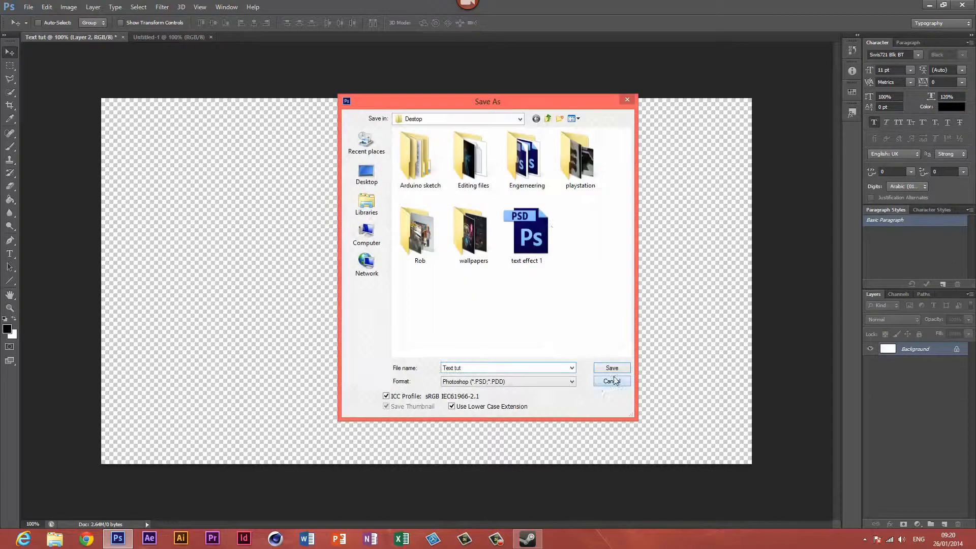
pyautogui.click(597, 387)
pyautogui.click(123, 37)
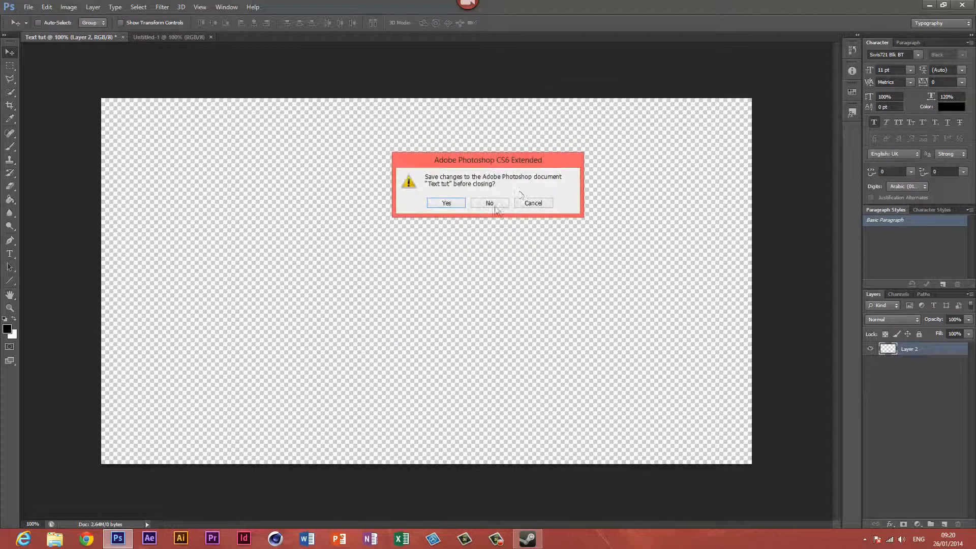
pyautogui.click(489, 203)
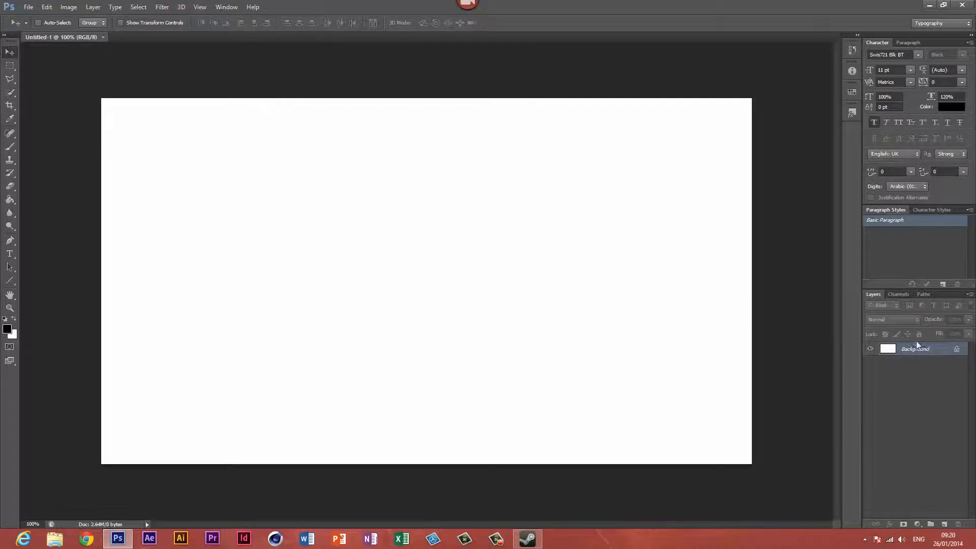
# Add a horizontal text layer reading "ACEdesign" on the left half of the white canvas.
pyautogui.click(10, 253)
pyautogui.click(6, 255)
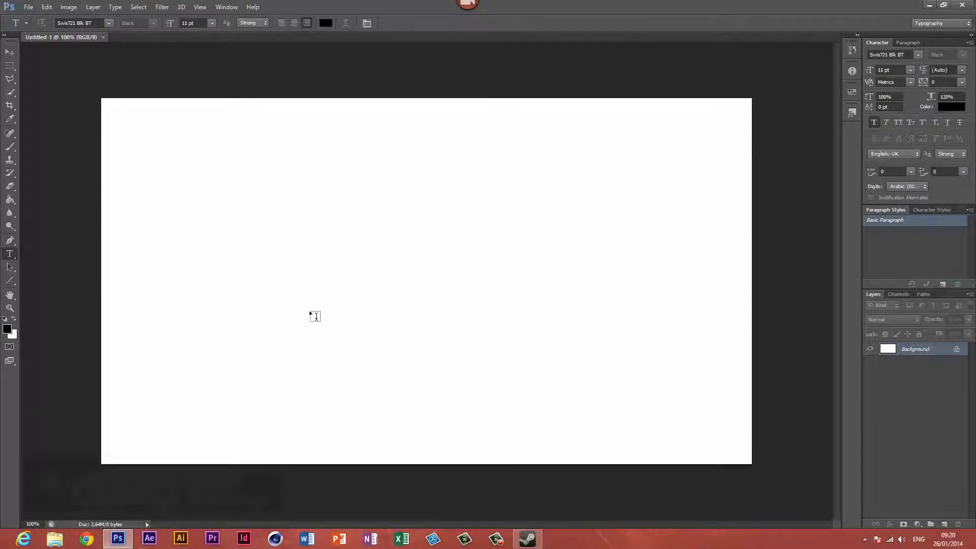
pyautogui.click(309, 309)
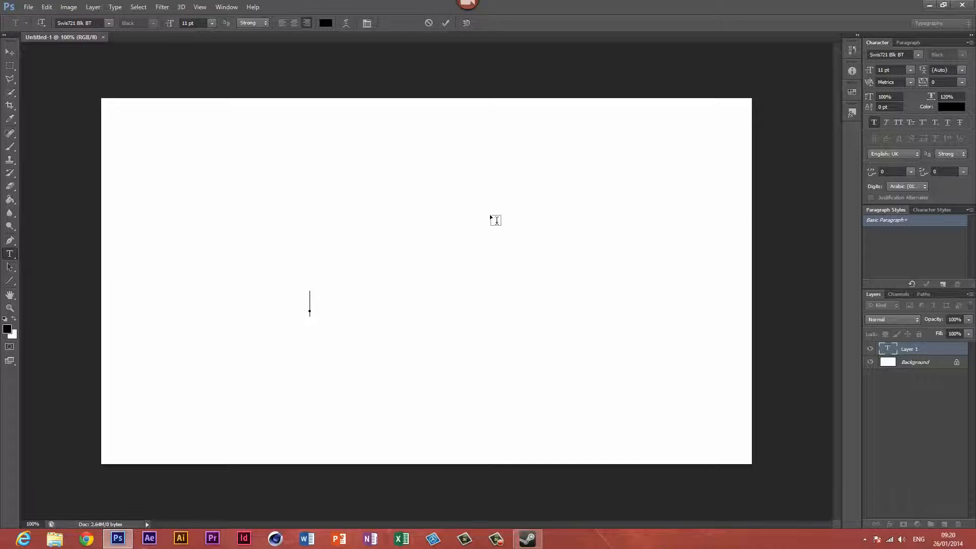
pyautogui.write('ACED')
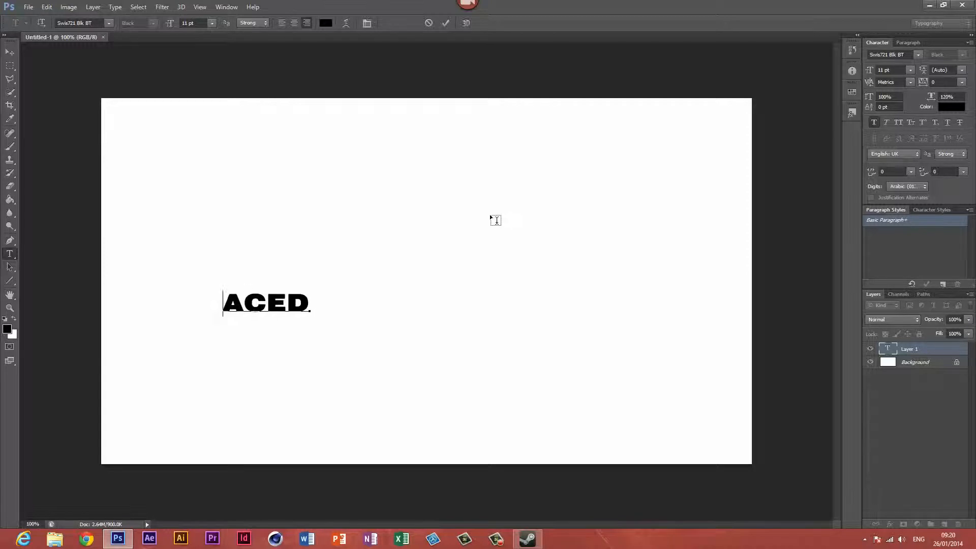
pyautogui.press('BackSpace')
pyautogui.press('BackSpace')
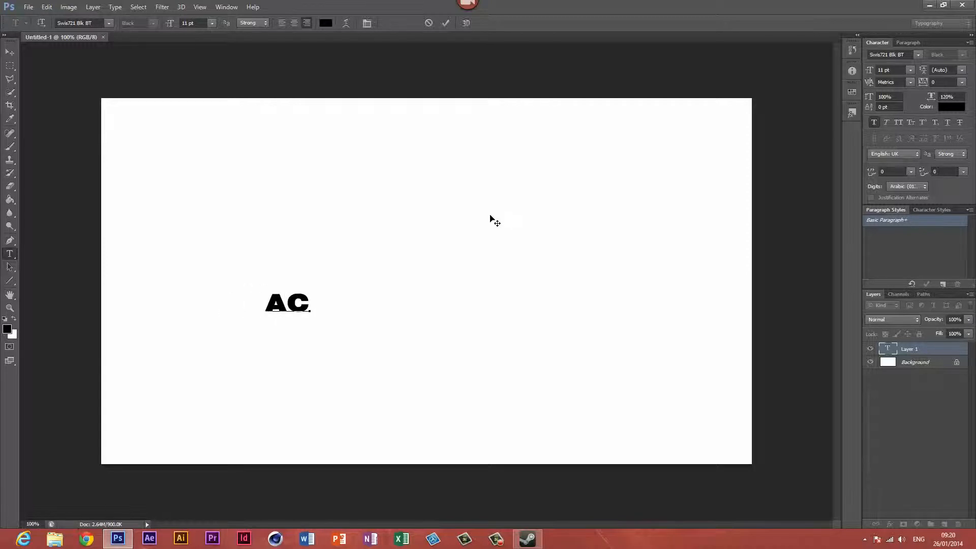
pyautogui.write('Edesign')
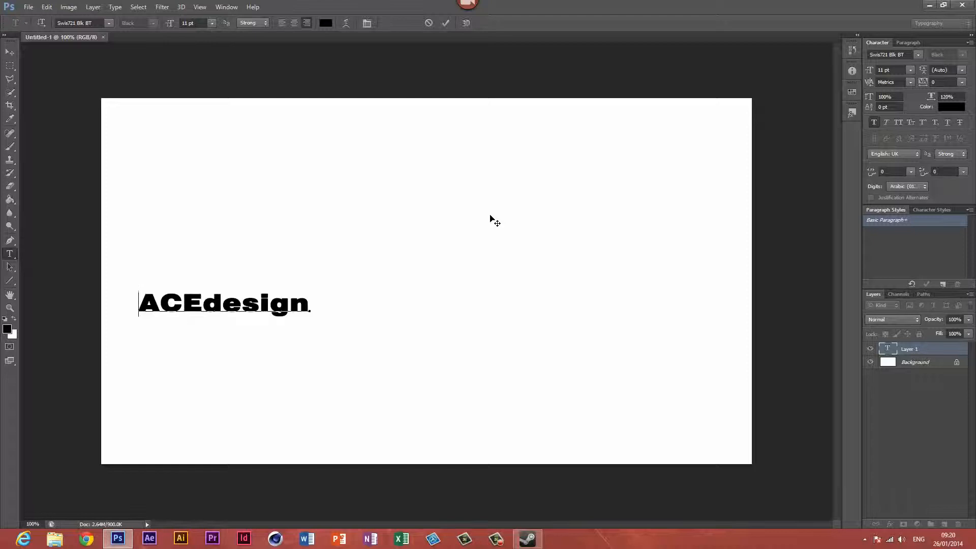
# Finish the "ACEdesign" text entry and move the text to roughly the middle of the canvas.
pyautogui.click(445, 23)
pyautogui.click(10, 51)
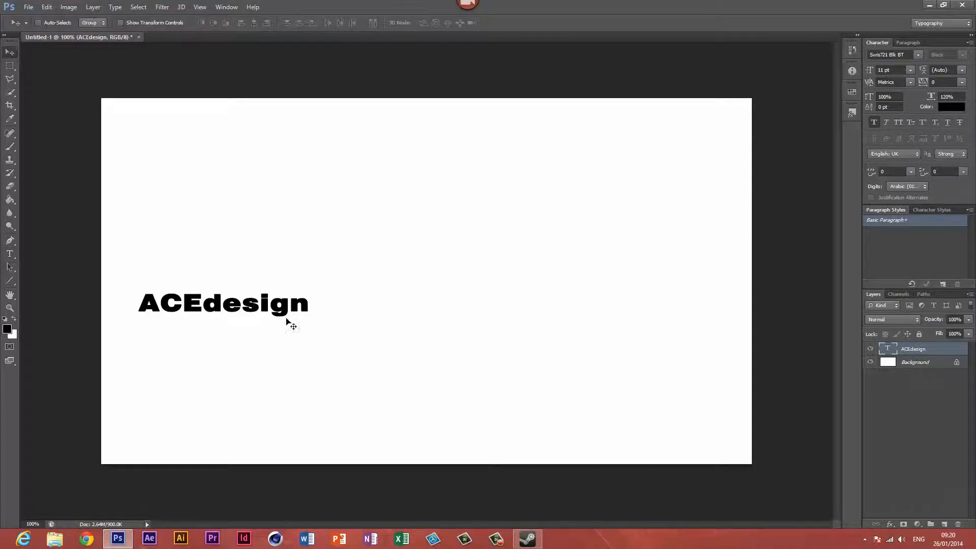
pyautogui.moveTo(257, 306); pyautogui.dragTo(462, 295)
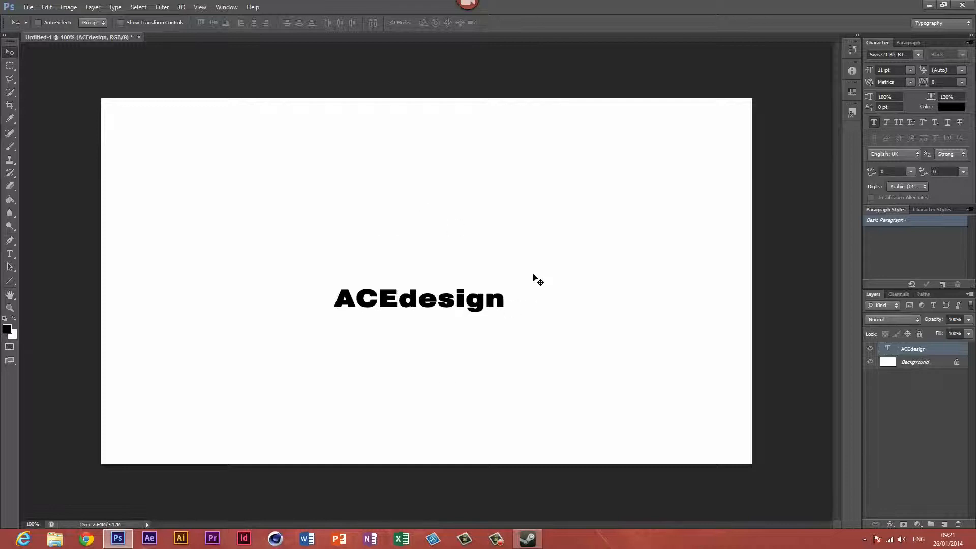
# Add a vertical text layer reading "ACEdesign" on the right side of the canvas.
pyautogui.click(9, 255)
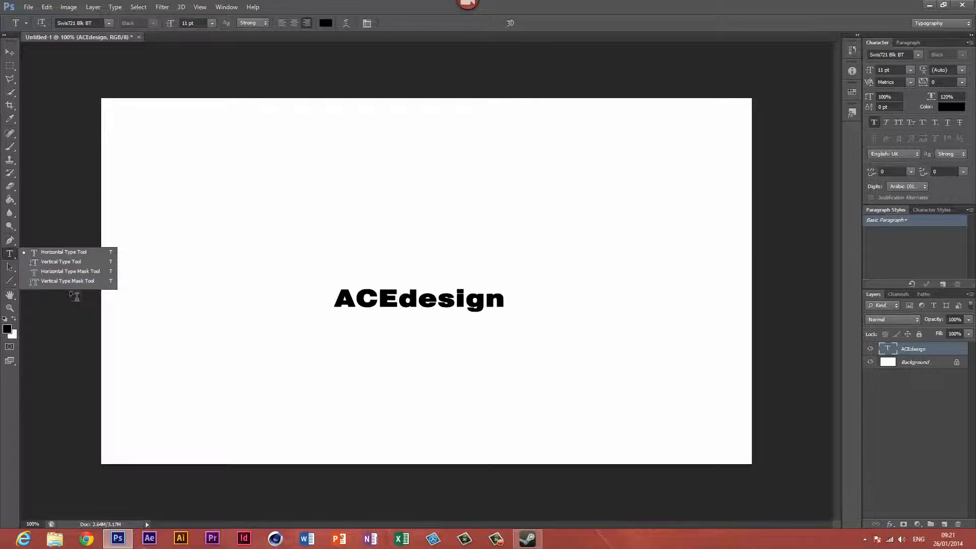
pyautogui.click(53, 262)
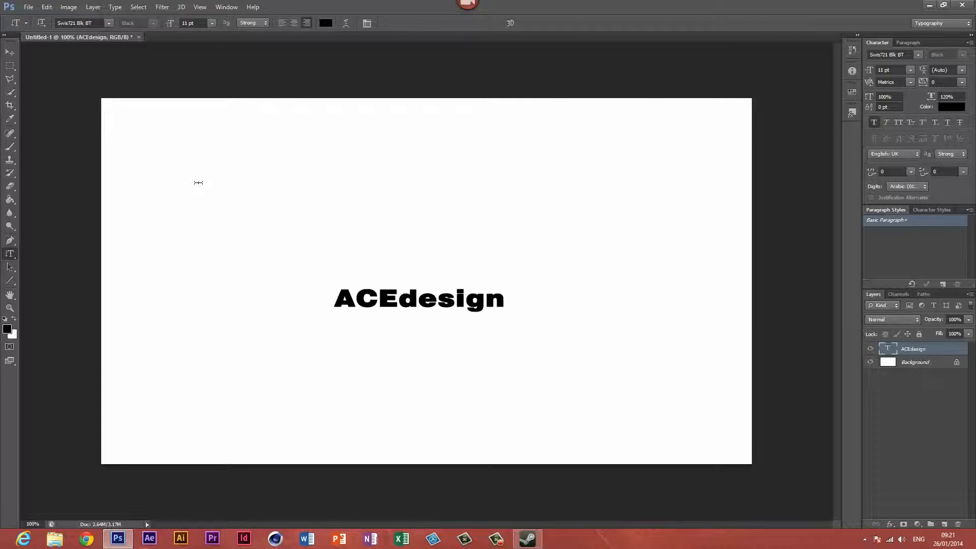
pyautogui.click(573, 189)
pyautogui.write('AC')
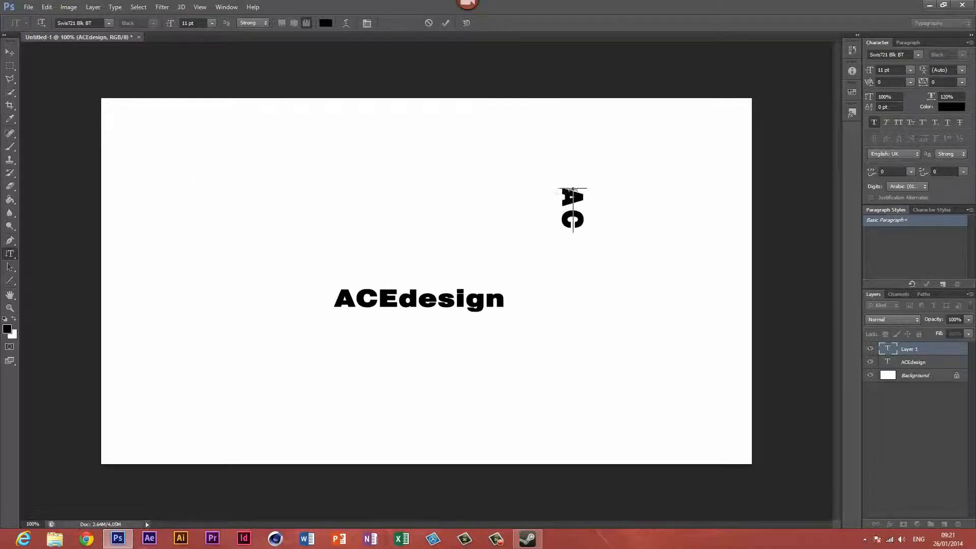
pyautogui.write('Edesign')
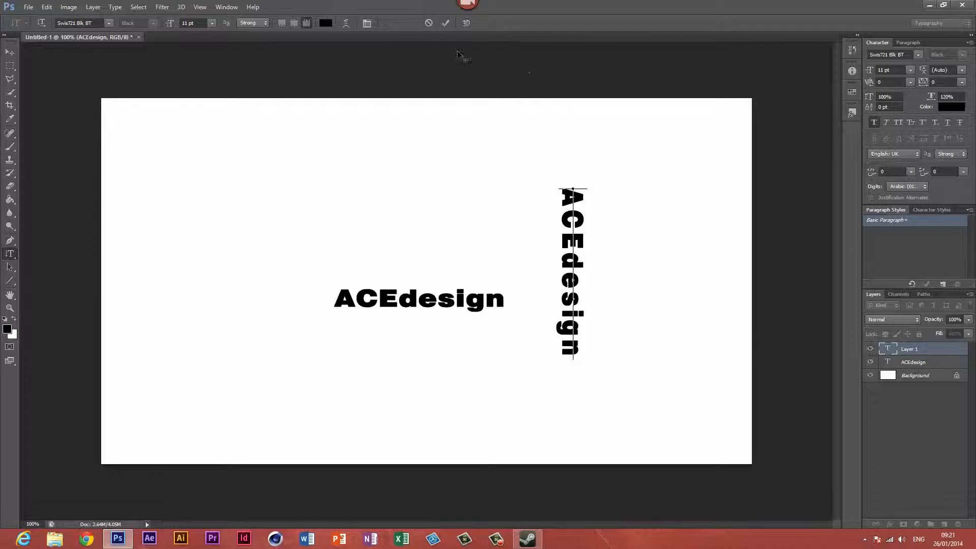
pyautogui.click(445, 24)
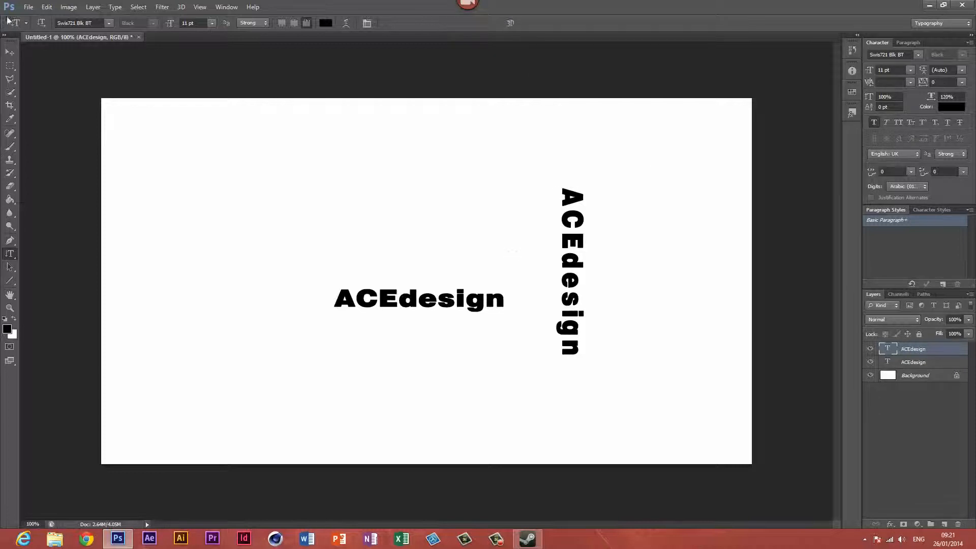
# Move the vertical text against the end of the horizontal text and nudge the horizontal text to line up their tops.
pyautogui.click(10, 52)
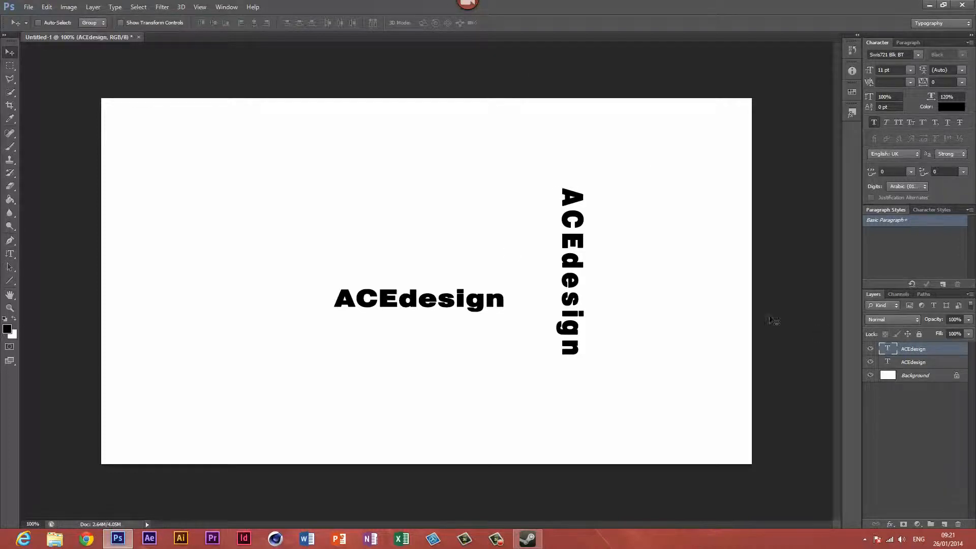
pyautogui.moveTo(597, 298); pyautogui.dragTo(545, 379)
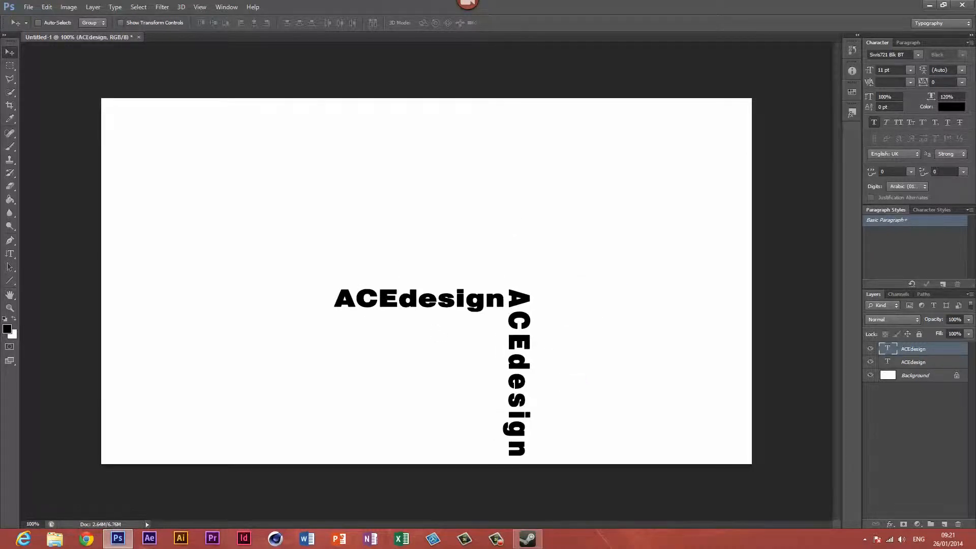
pyautogui.click(936, 363)
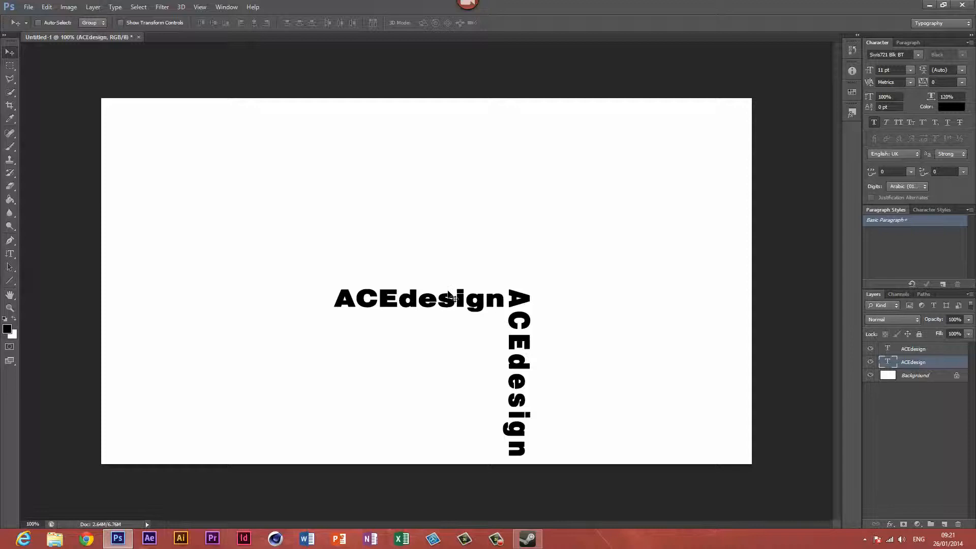
pyautogui.moveTo(447, 293); pyautogui.dragTo(446, 295)
pyautogui.press('Up')
pyautogui.press('Up')
pyautogui.press('Up')
pyautogui.press('Up')
pyautogui.press('Up')
pyautogui.press('Up')
pyautogui.press('Up')
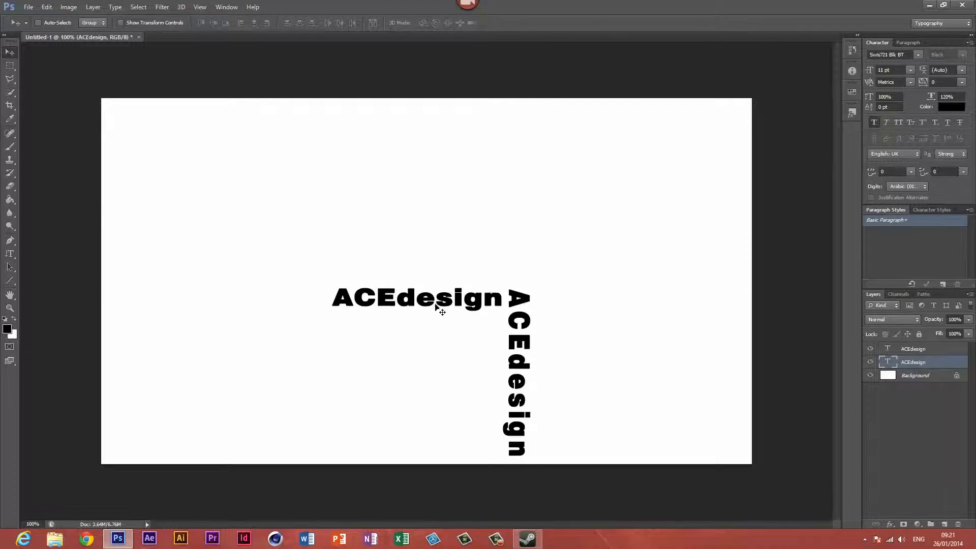
pyautogui.press('Right')
pyautogui.press('Right')
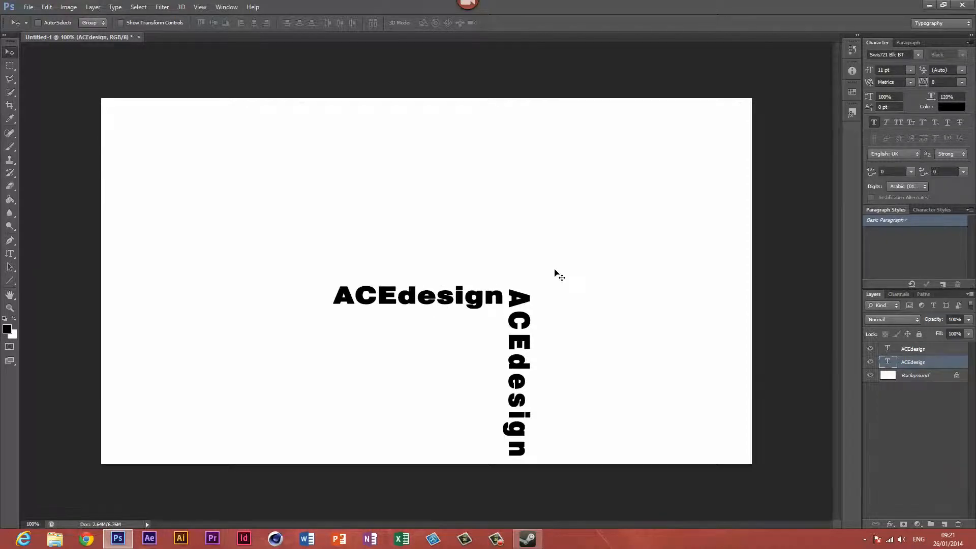
# Move both "ACEdesign" text layers together upwards, closer to the canvas centre.
pyautogui.keyDown('shift'); pyautogui.click(922, 349); pyautogui.keyUp('shift')
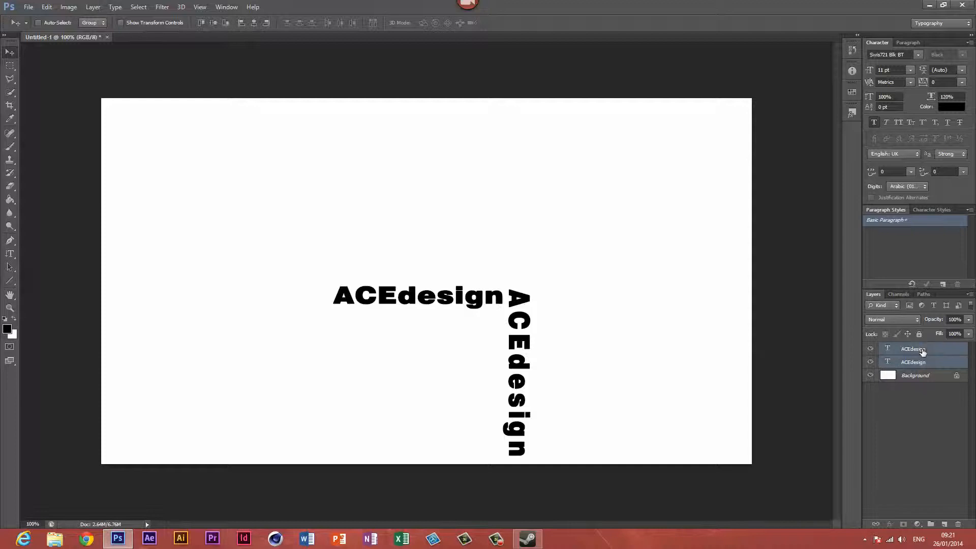
pyautogui.moveTo(509, 306); pyautogui.dragTo(481, 244)
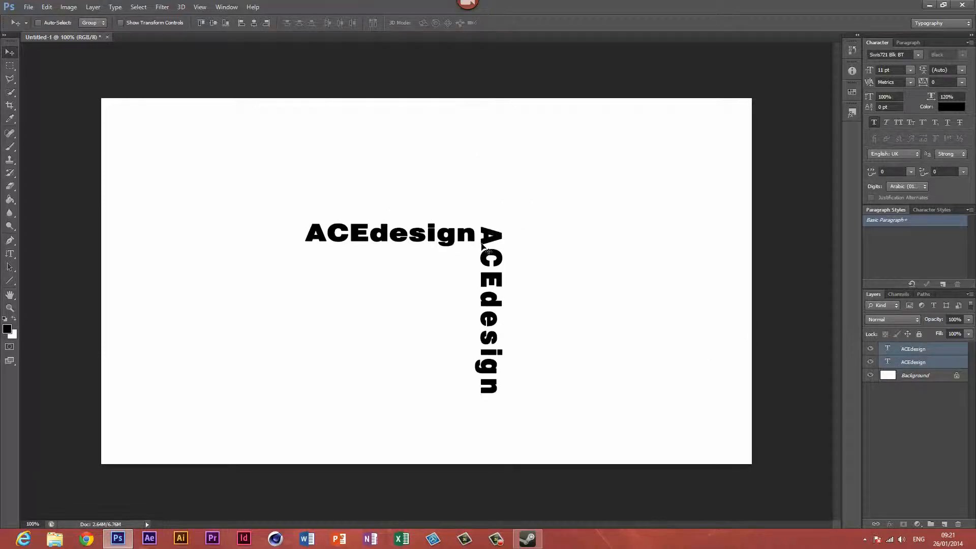
pyautogui.hotkey('alt', 't')
pyautogui.press('Escape')
pyautogui.hotkey('alt', 't')
pyautogui.press('Escape')
# Delete the vertical text layer and move the horizontal "ACEdesign" text to the lower left of the canvas.
pyautogui.click(926, 362)
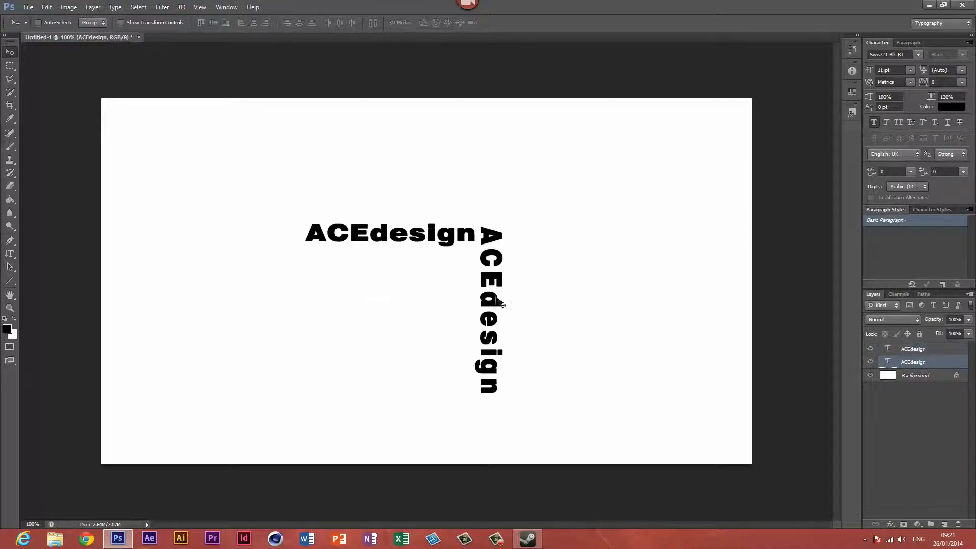
pyautogui.moveTo(499, 302); pyautogui.dragTo(589, 295)
pyautogui.click(934, 348)
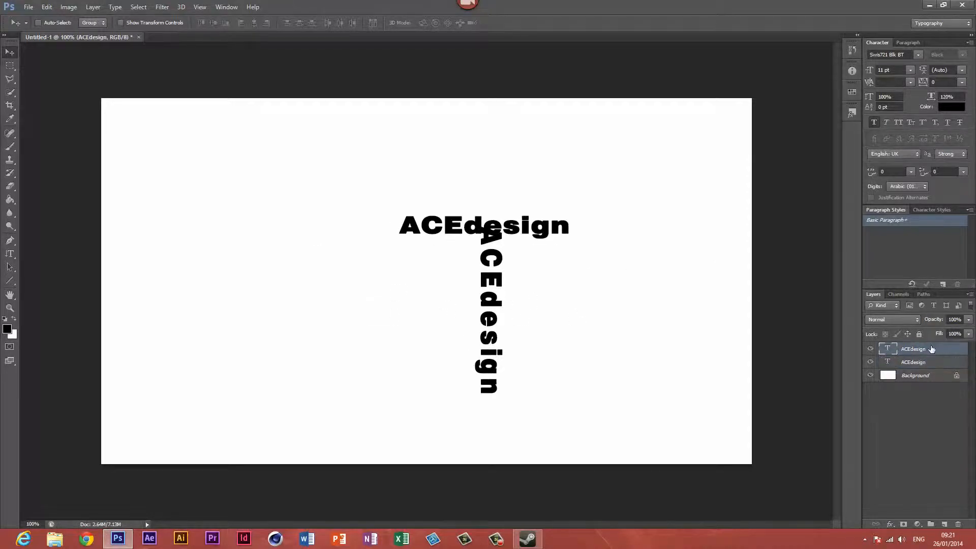
pyautogui.press('Delete')
pyautogui.moveTo(504, 223); pyautogui.dragTo(358, 319)
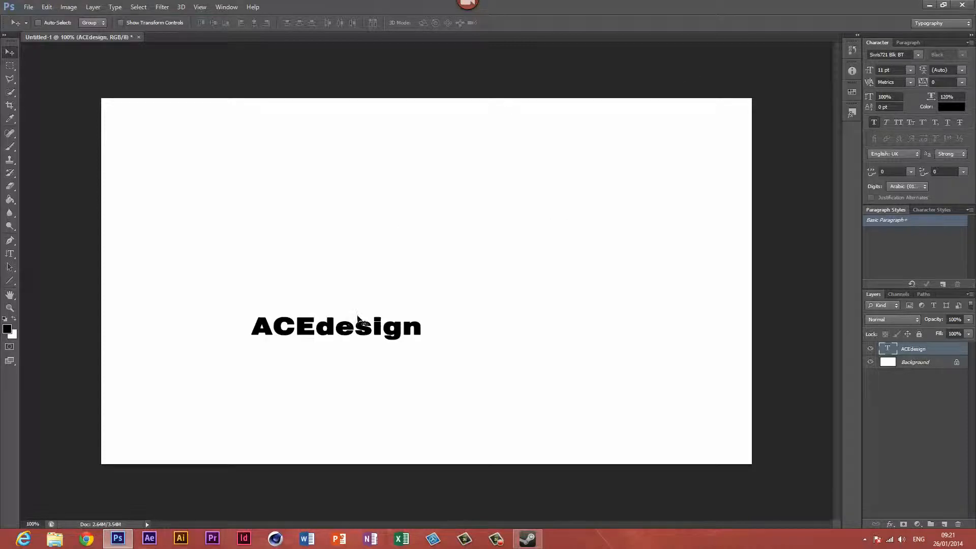
pyautogui.press('alt')
pyautogui.hotkey('ctrl', 't')
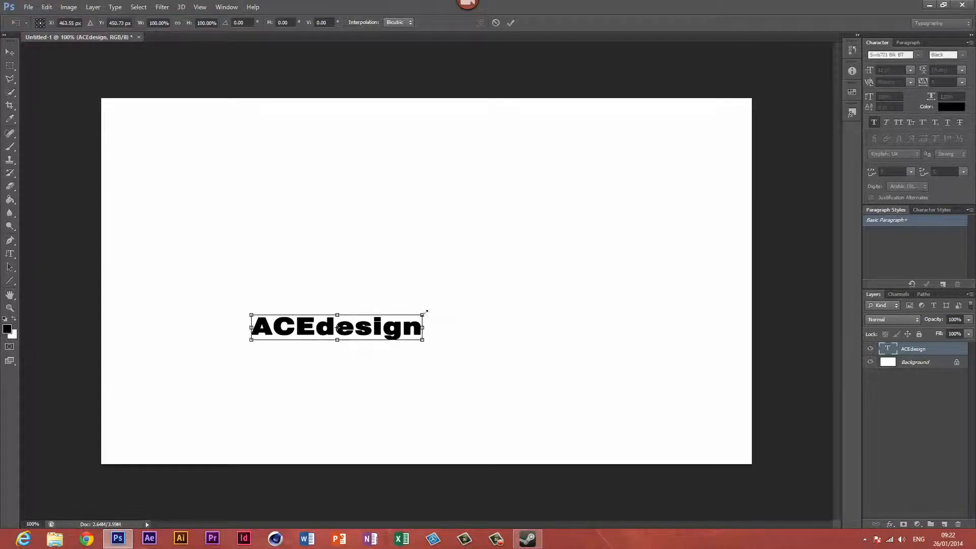
pyautogui.moveTo(426, 312); pyautogui.dragTo(719, 174)
pyautogui.moveTo(562, 331); pyautogui.dragTo(499, 355)
pyautogui.moveTo(666, 285); pyautogui.dragTo(574, 314)
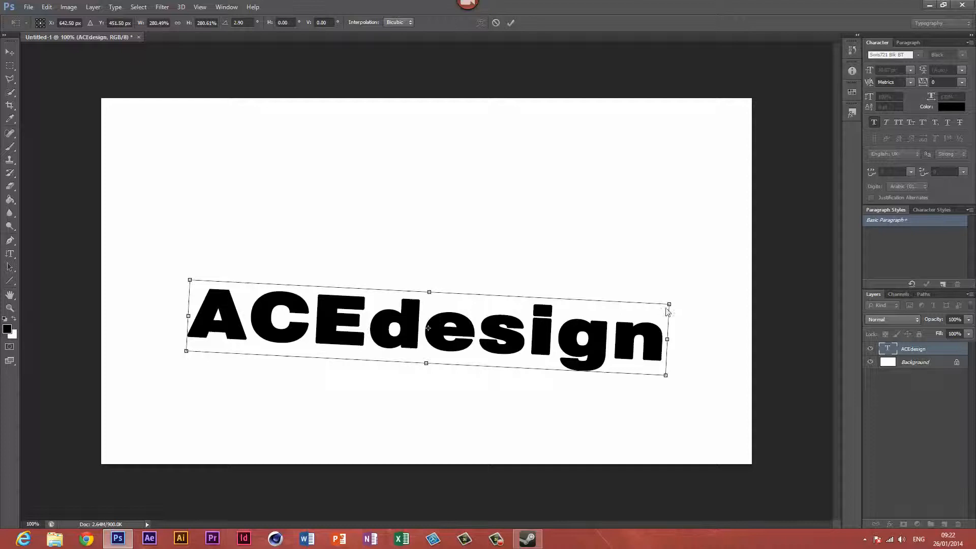
pyautogui.press('Return')
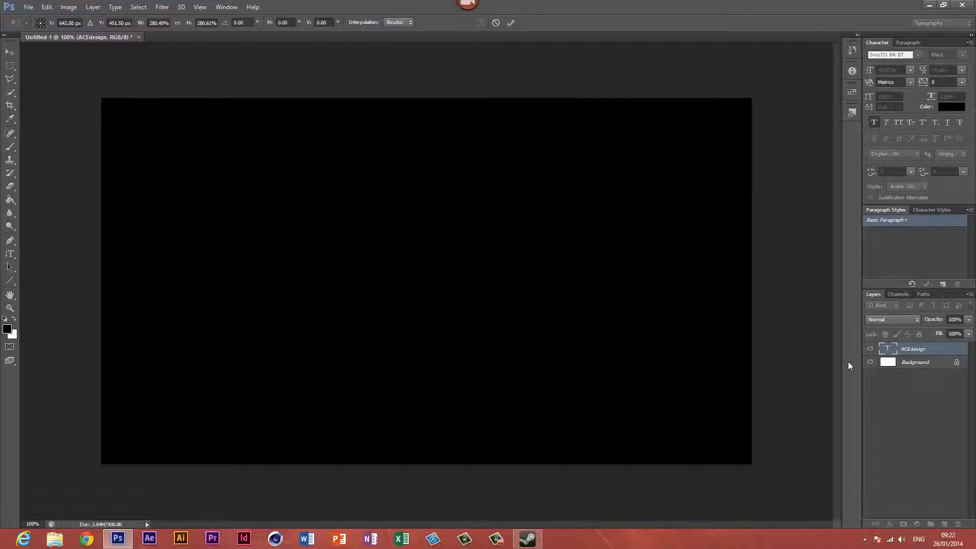
pyautogui.click(498, 23)
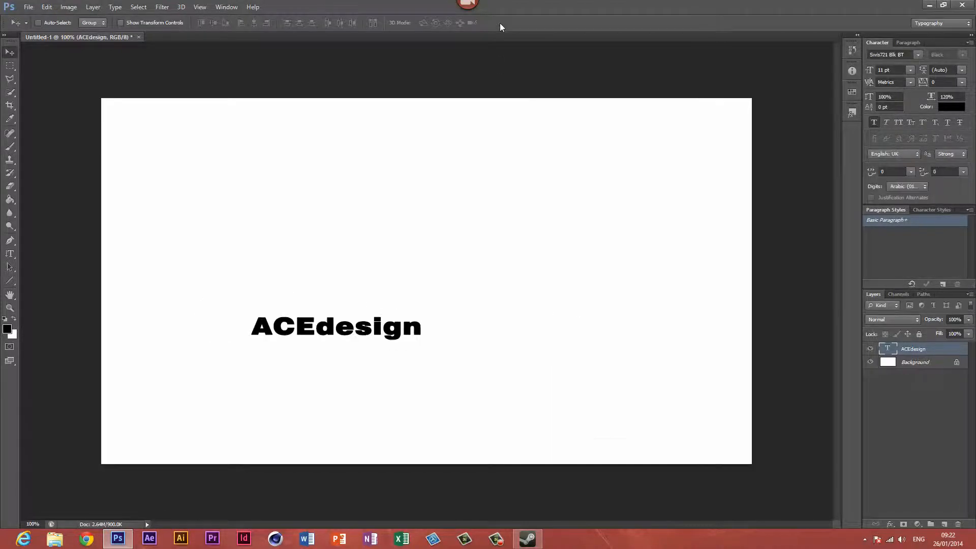
# Scale the "ACEdesign" text up proportionally to about 261% with Free Transform and move it near the canvas centre.
pyautogui.hotkey('ctrl', 't')
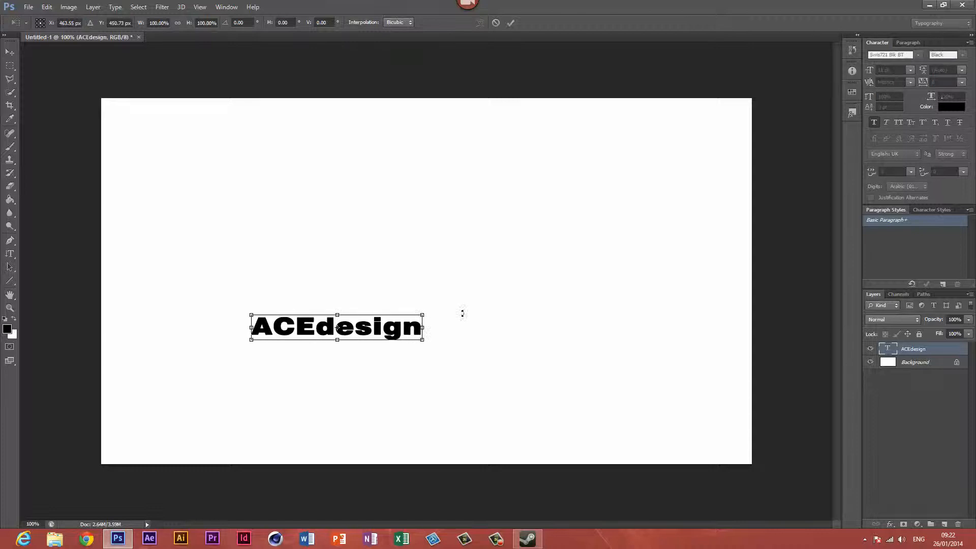
pyautogui.moveTo(434, 315); pyautogui.dragTo(614, 295)
pyautogui.hotkey('ctrl', 'z')
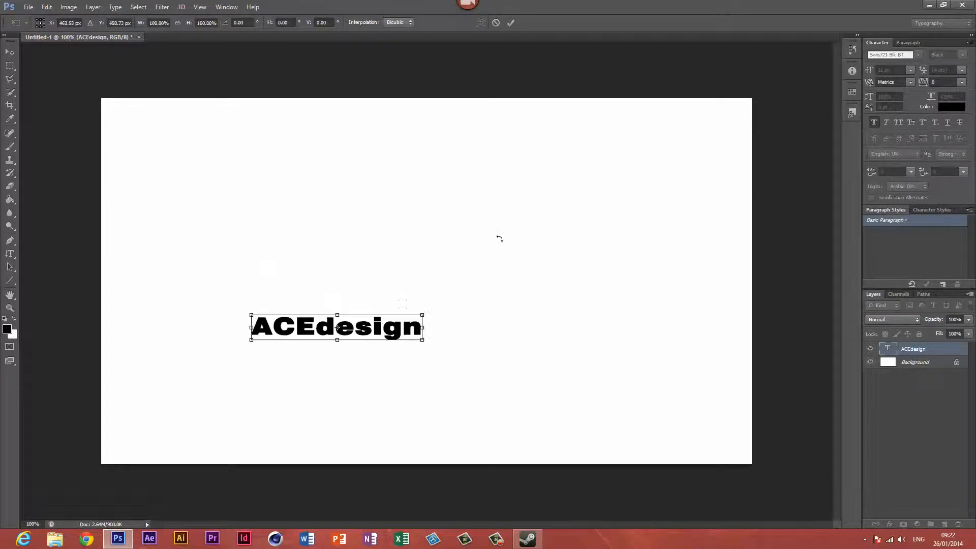
pyautogui.moveTo(418, 315); pyautogui.dragTo(686, 150)
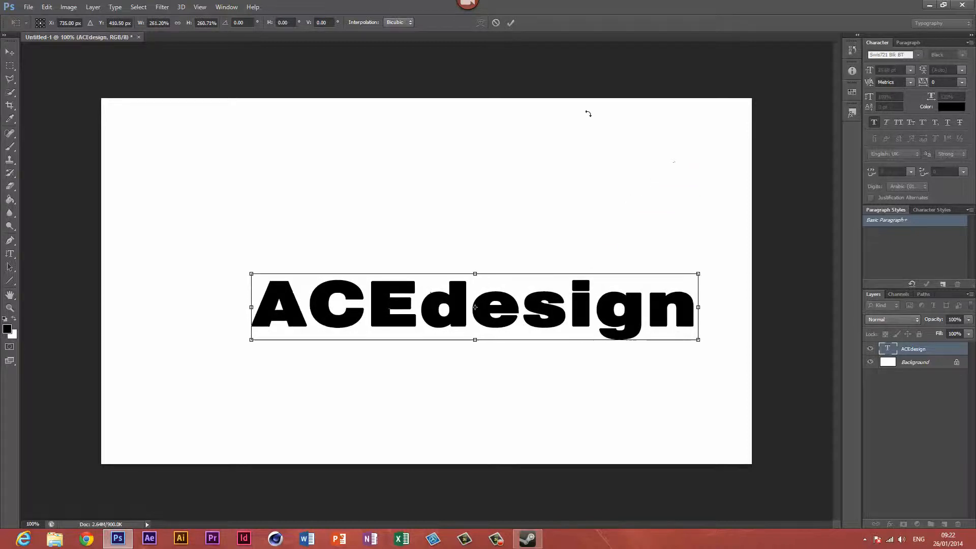
pyautogui.click(510, 22)
pyautogui.moveTo(492, 309); pyautogui.dragTo(462, 299)
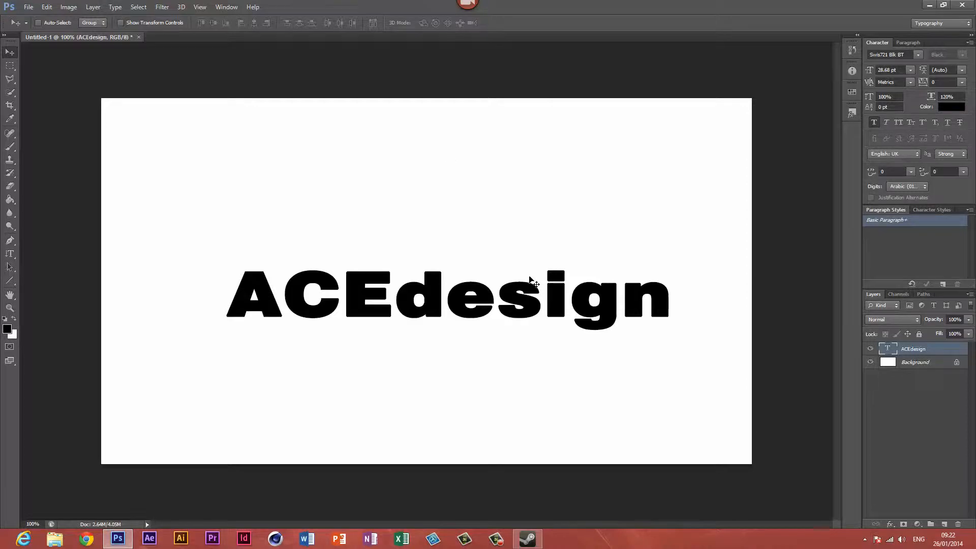
# Select the entire canvas and align the text to its vertical and horizontal centres.
pyautogui.hotkey('ctrl', 'a')
pyautogui.click(213, 25)
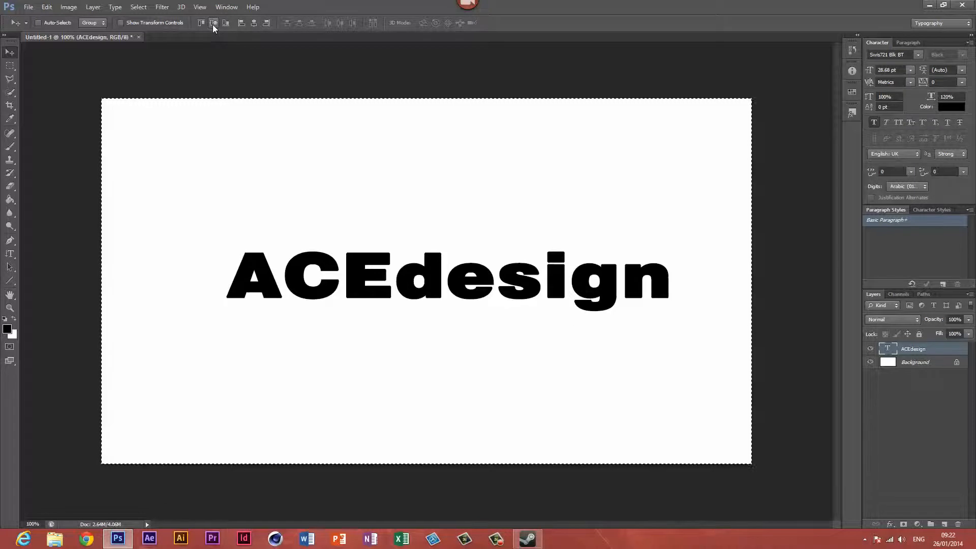
pyautogui.click(254, 25)
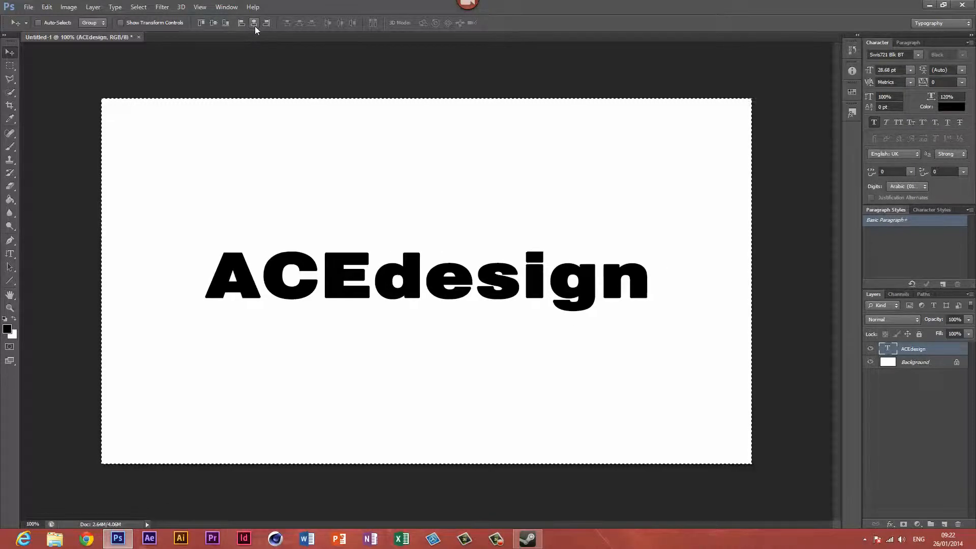
# Try aligning the text to the canvas's top, bottom and right edges, and centre it again both ways.
pyautogui.click(202, 23)
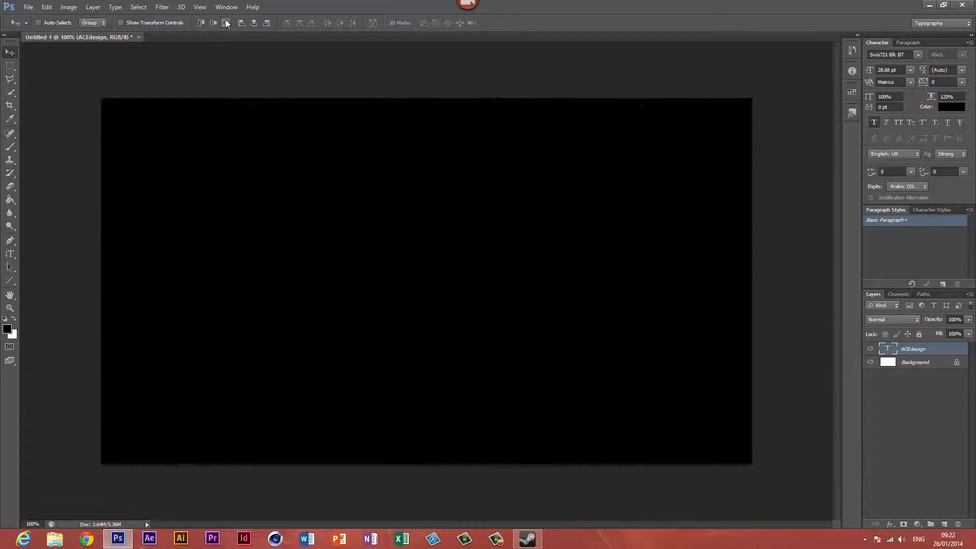
pyautogui.click(226, 23)
pyautogui.click(265, 23)
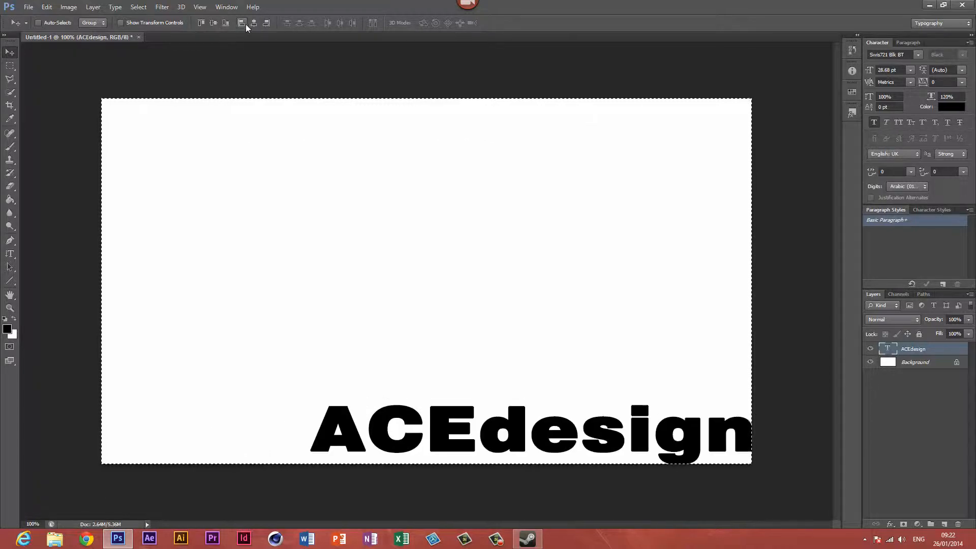
pyautogui.click(213, 22)
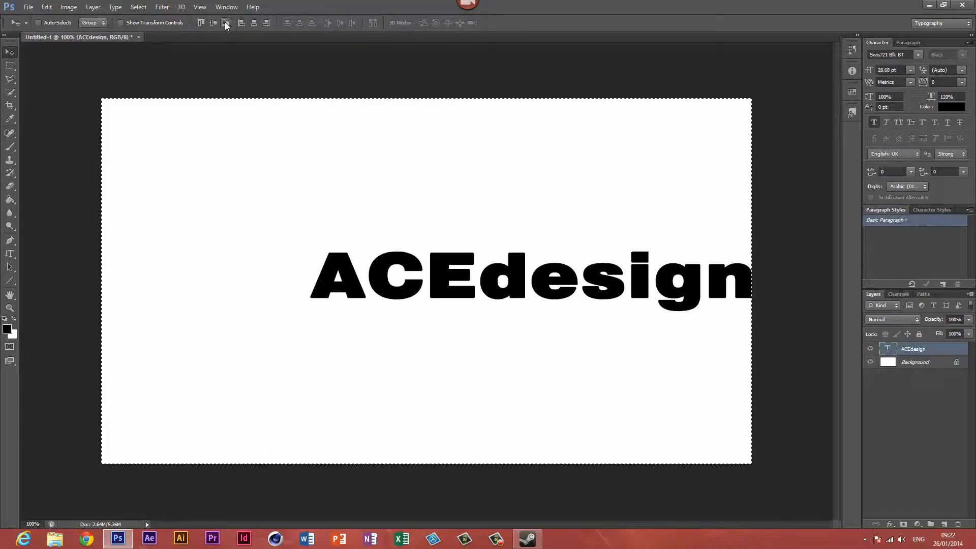
pyautogui.click(226, 23)
pyautogui.click(213, 23)
pyautogui.click(254, 22)
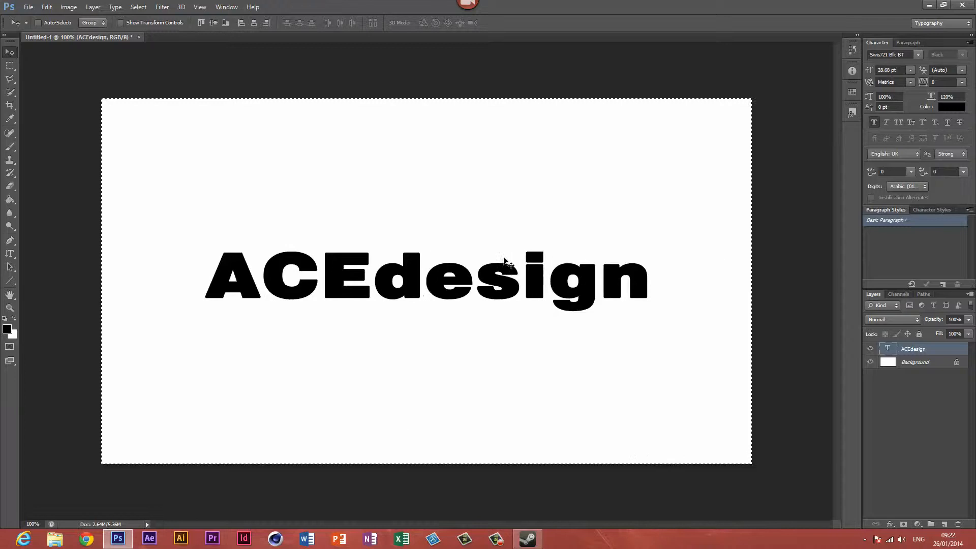
# Clear the selection around the canvas, keeping the text centred.
pyautogui.hotkey('alt', 'd')
pyautogui.moveTo(316, 342); pyautogui.dragTo(310, 349)
pyautogui.hotkey('ctrl', 'z')
pyautogui.hotkey('ctrl', 'd')
# Add a Bevel & Emboss layer style to the "ACEdesign" text, keeping its settings dialog clear of the lettering.
pyautogui.click(889, 523)
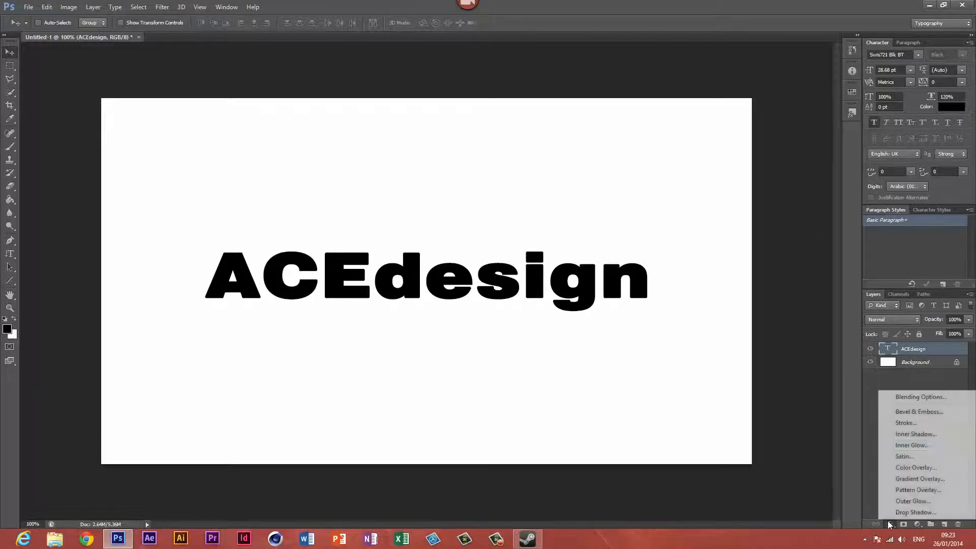
pyautogui.click(888, 409)
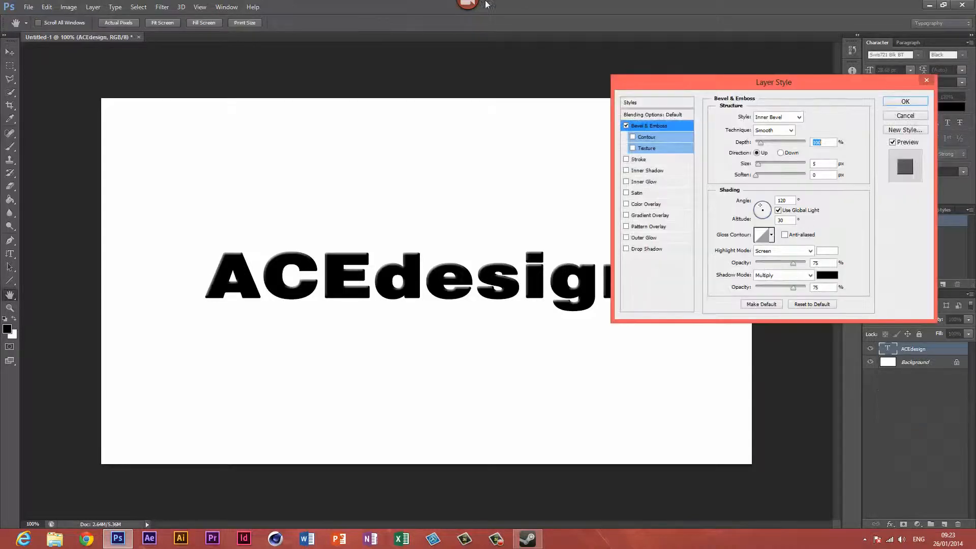
pyautogui.moveTo(805, 86); pyautogui.dragTo(814, 10)
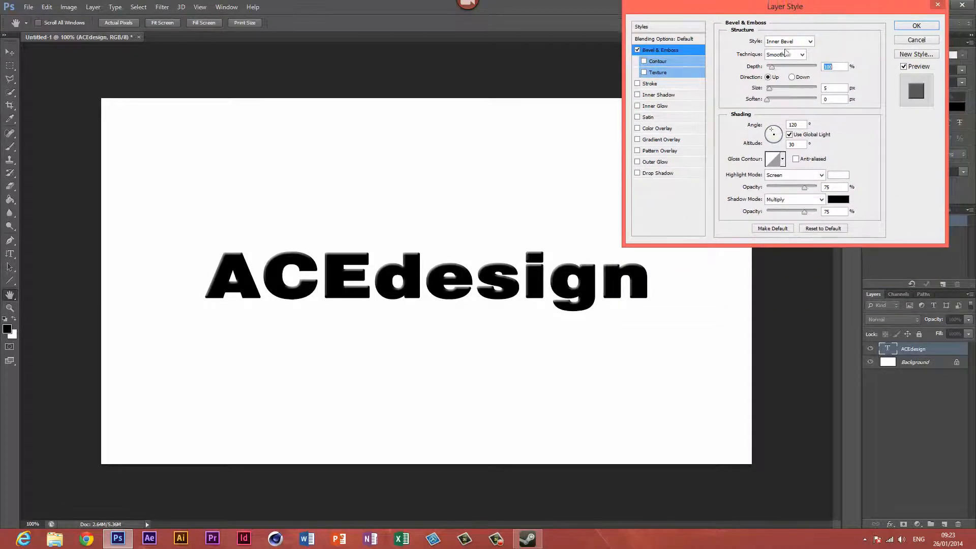
# Try the Outer Bevel style on the text with a depth of 103% and a size of 10 px.
pyautogui.moveTo(773, 89); pyautogui.dragTo(736, 66)
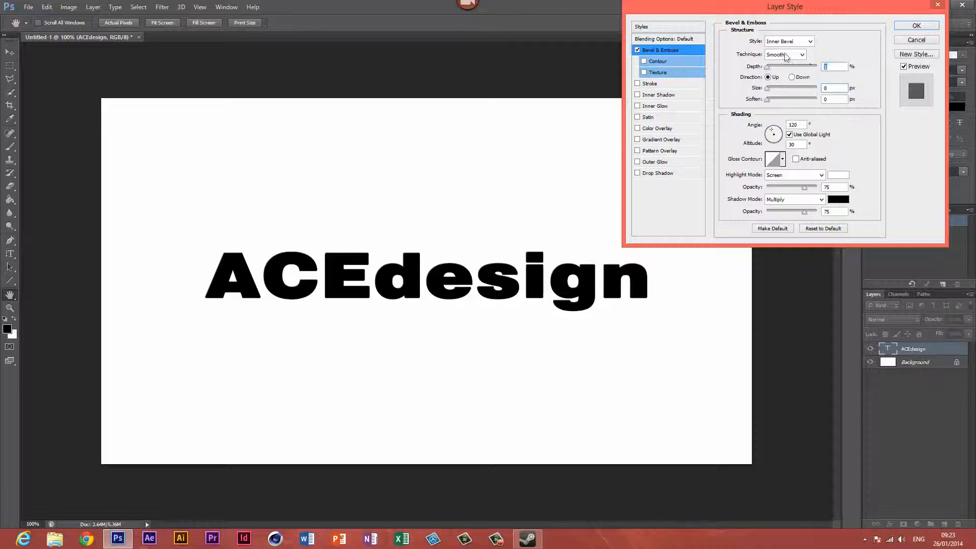
pyautogui.click(809, 42)
pyautogui.click(785, 51)
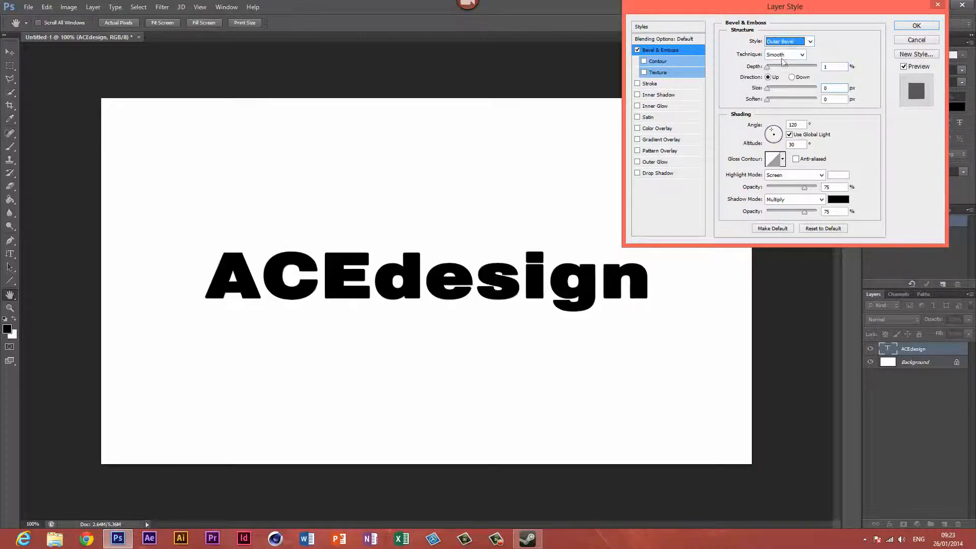
pyautogui.moveTo(767, 88)
pyautogui.mouseDown()
pyautogui.moveTo(794, 87)
pyautogui.moveTo(776, 88)
pyautogui.moveTo(771, 69)
pyautogui.moveTo(786, 103)
pyautogui.moveTo(732, 103)
pyautogui.moveTo(794, 87)
pyautogui.moveTo(773, 90)
pyautogui.mouseUp()
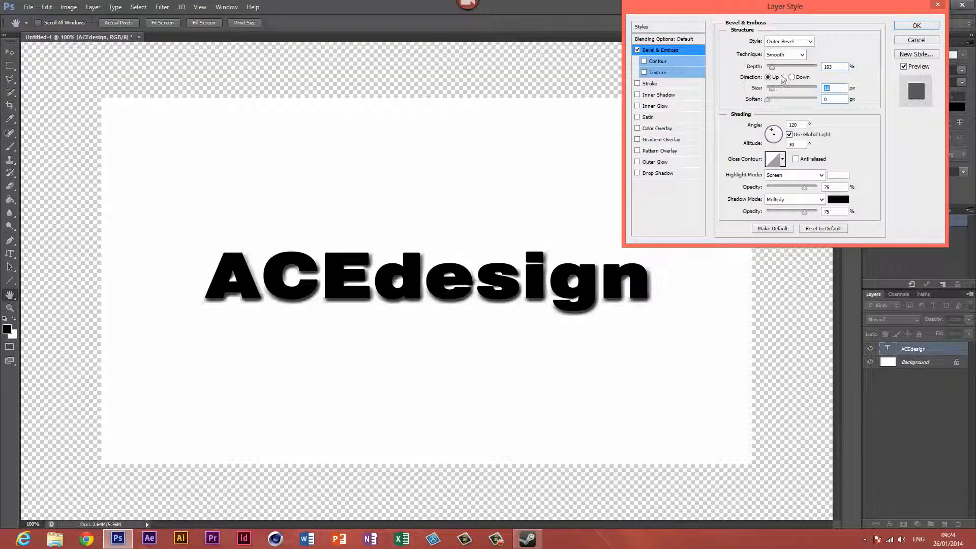
# Try the Emboss, Pillow Emboss and Stroke Emboss styles on the text, and return the bevel to Outer Bevel.
pyautogui.click(800, 43)
pyautogui.click(782, 67)
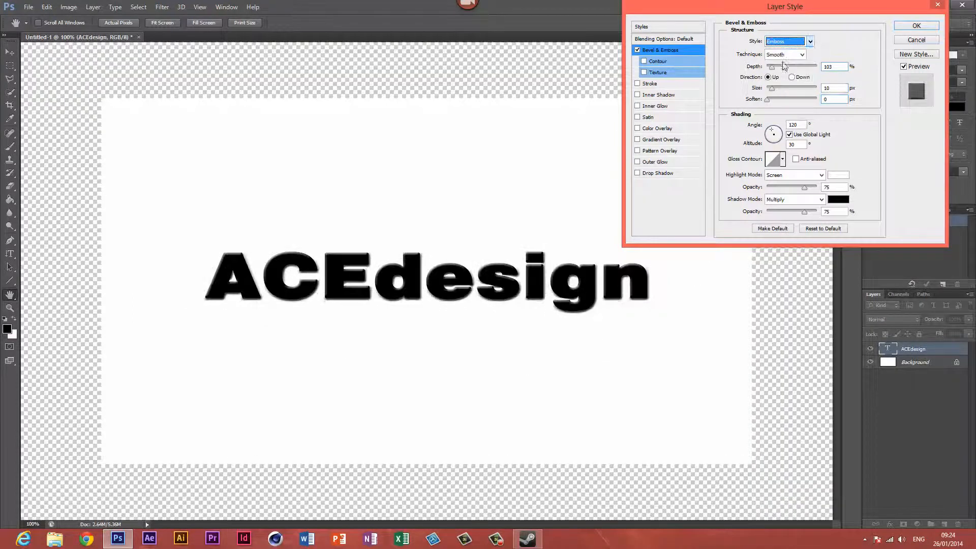
pyautogui.click(800, 41)
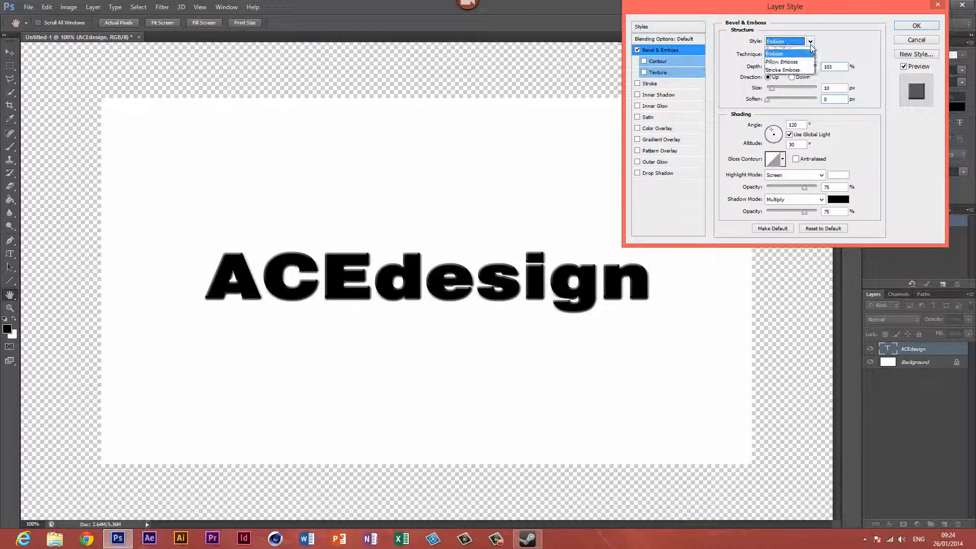
pyautogui.click(785, 79)
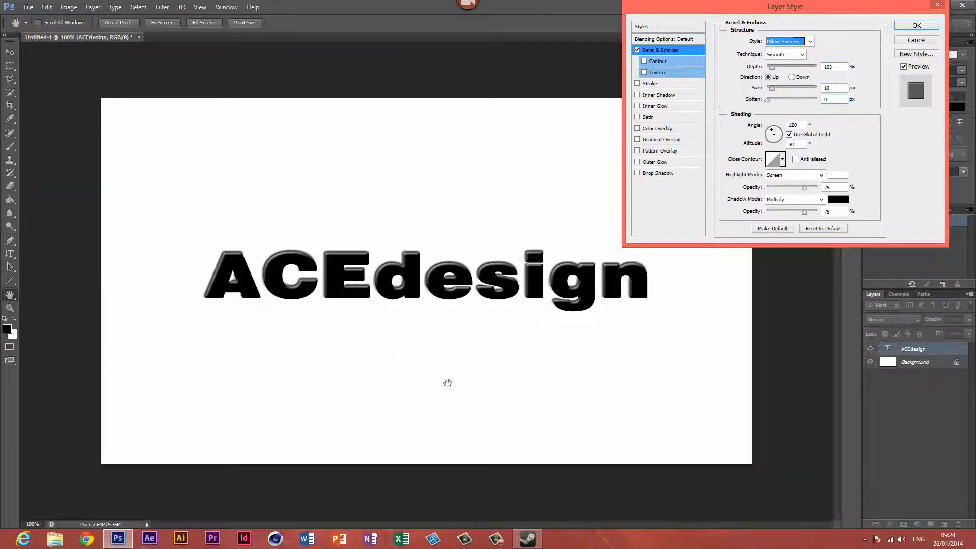
pyautogui.click(809, 41)
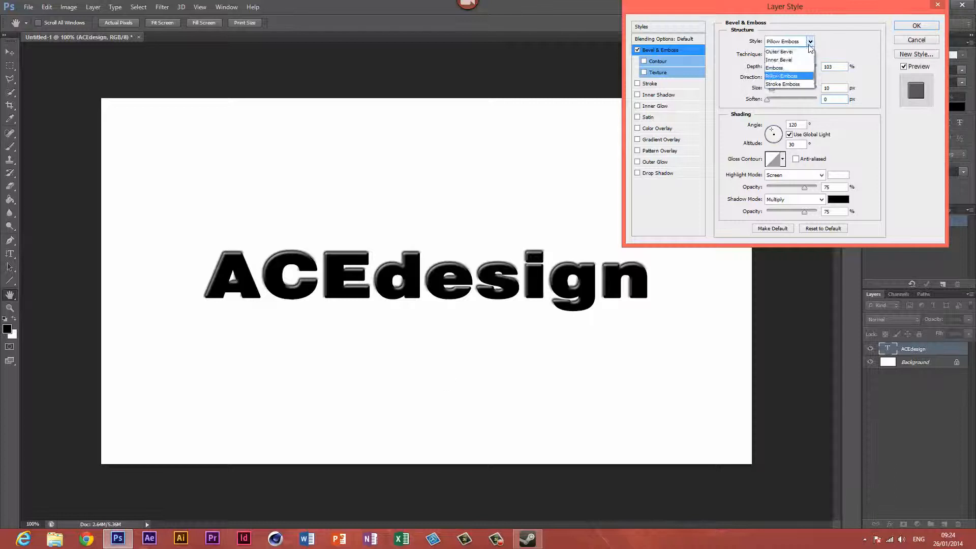
pyautogui.click(781, 84)
pyautogui.click(785, 41)
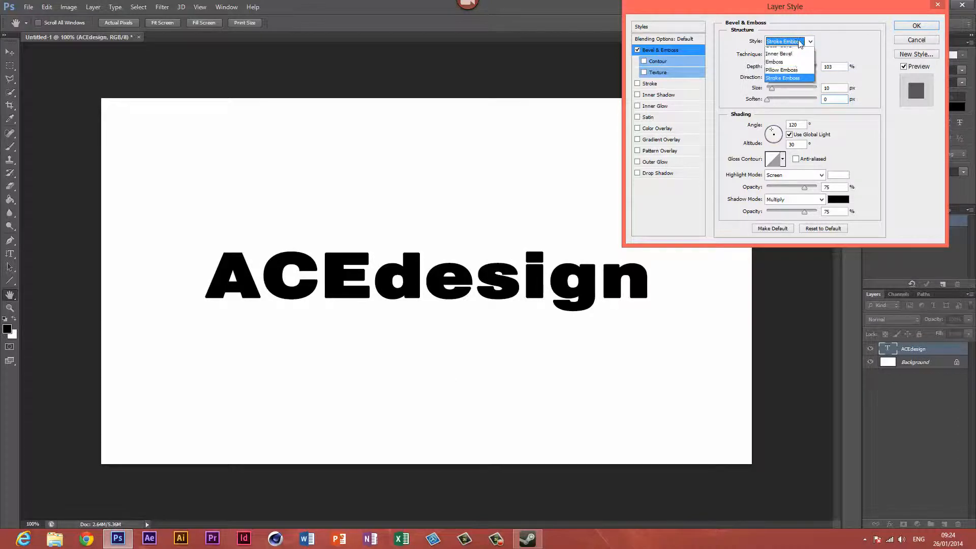
pyautogui.click(782, 49)
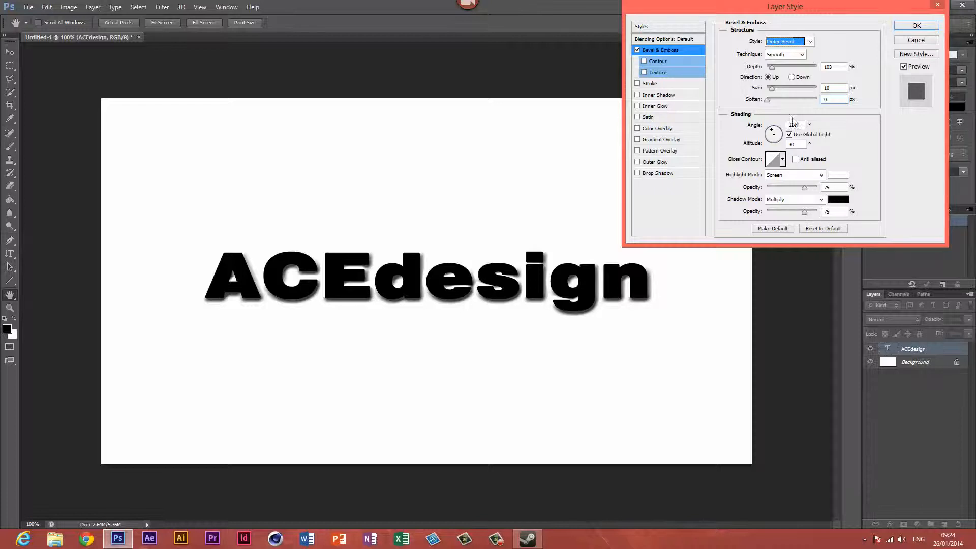
# Try the bevel's Contour option, and switch off both Contour and Bevel & Emboss.
pyautogui.click(660, 62)
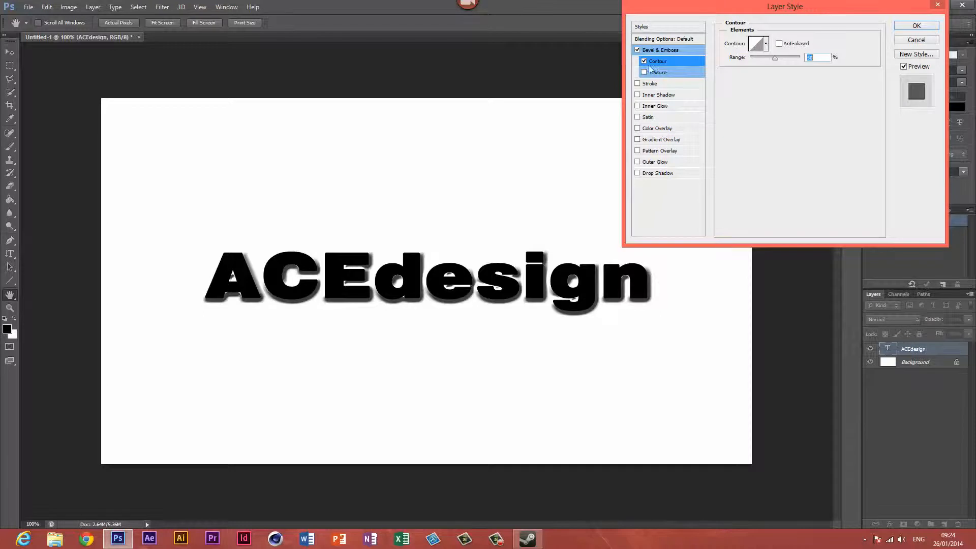
pyautogui.click(643, 62)
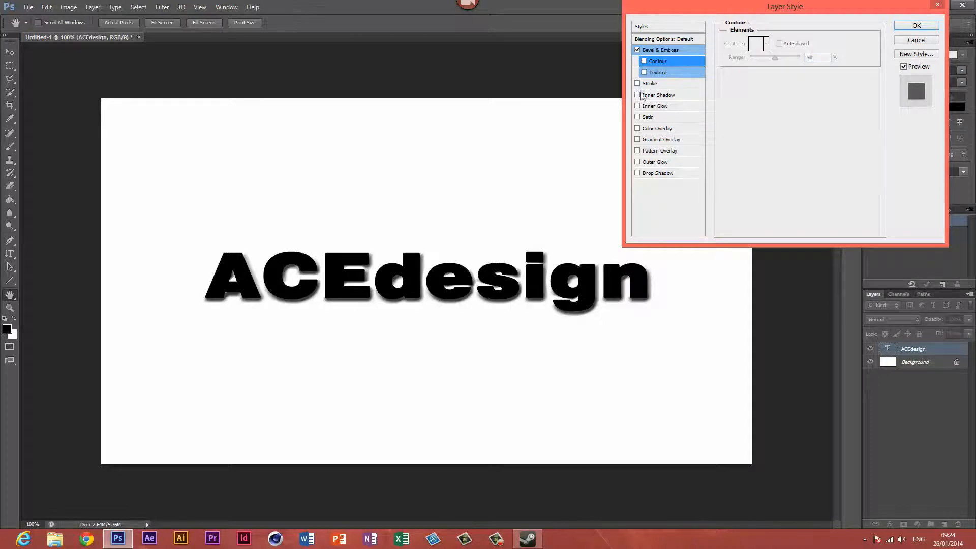
pyautogui.click(638, 50)
# Add a cyan (#00ebff) Stroke around the outside of the text with a size of 6 px.
pyautogui.click(650, 83)
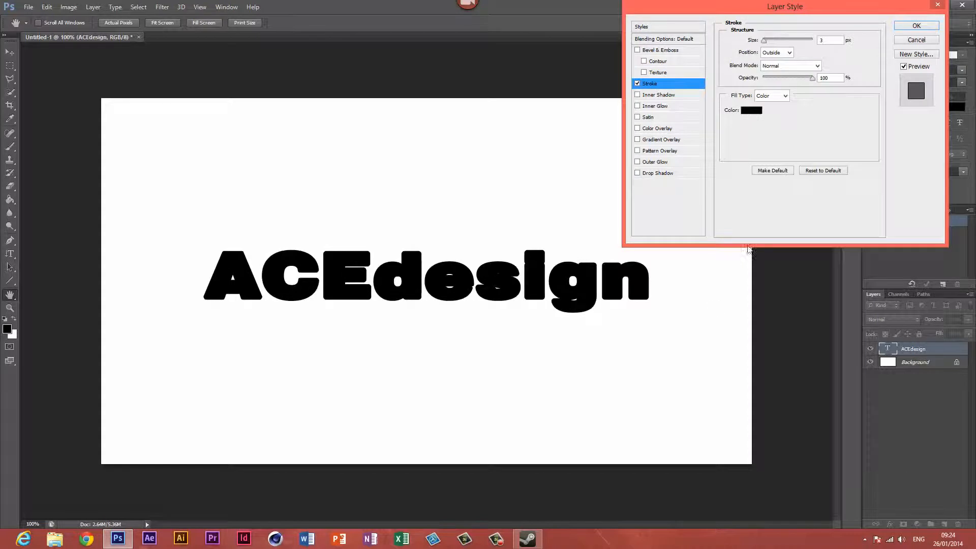
pyautogui.click(751, 111)
pyautogui.moveTo(653, 256)
pyautogui.mouseDown()
pyautogui.moveTo(694, 216)
pyautogui.moveTo(703, 182)
pyautogui.mouseUp()
pyautogui.click(841, 179)
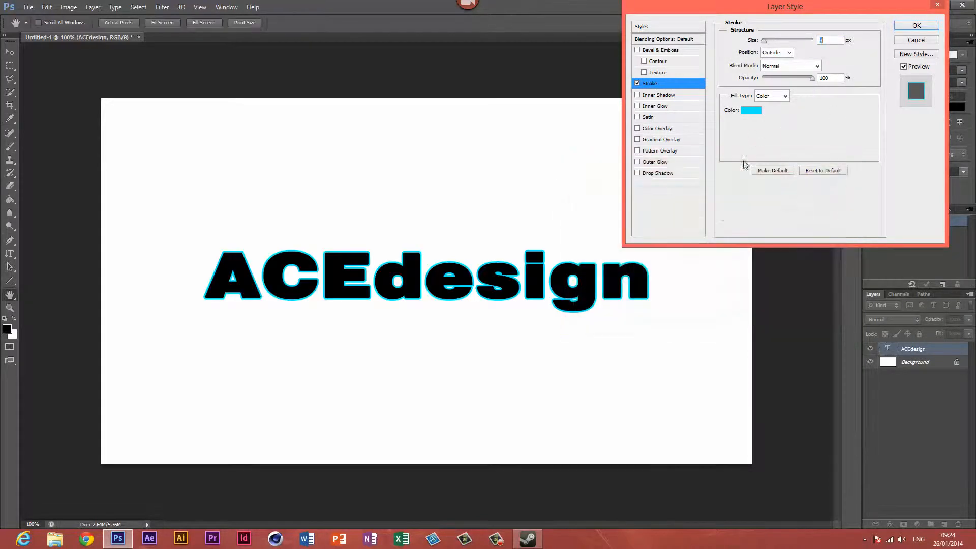
pyautogui.moveTo(764, 40)
pyautogui.mouseDown()
pyautogui.moveTo(774, 40)
pyautogui.moveTo(766, 45)
pyautogui.mouseUp()
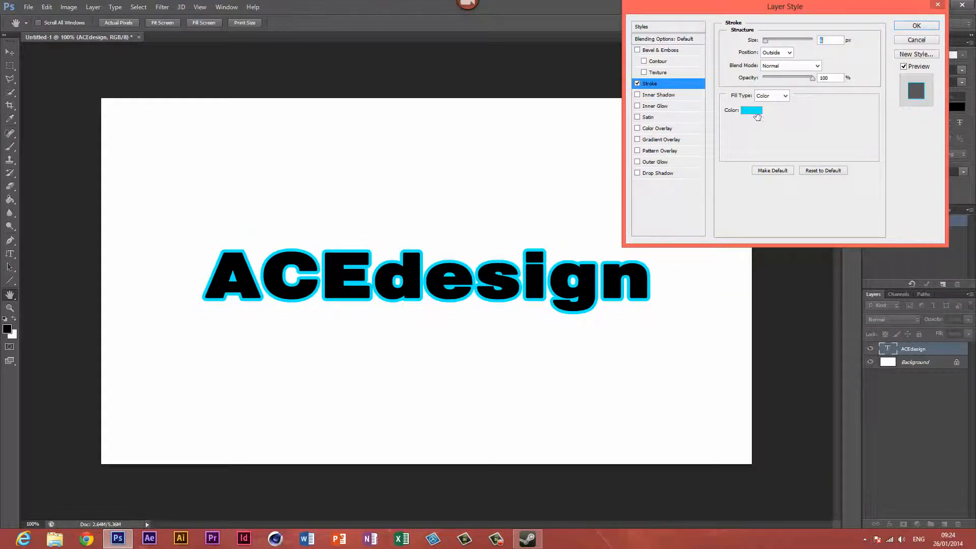
# Change the text's stroke colour to magenta-pink and apply the layer style.
pyautogui.click(754, 110)
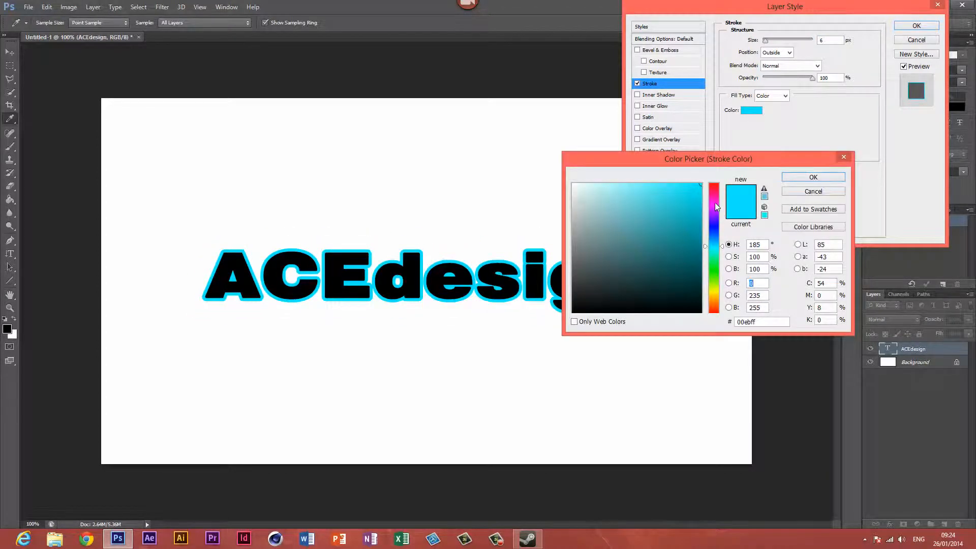
pyautogui.click(718, 203)
pyautogui.click(813, 177)
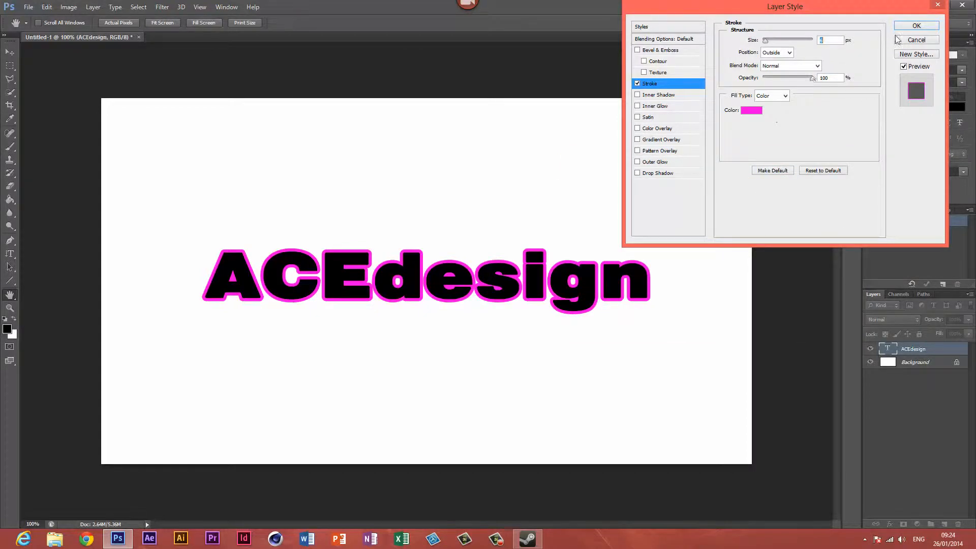
pyautogui.click(915, 26)
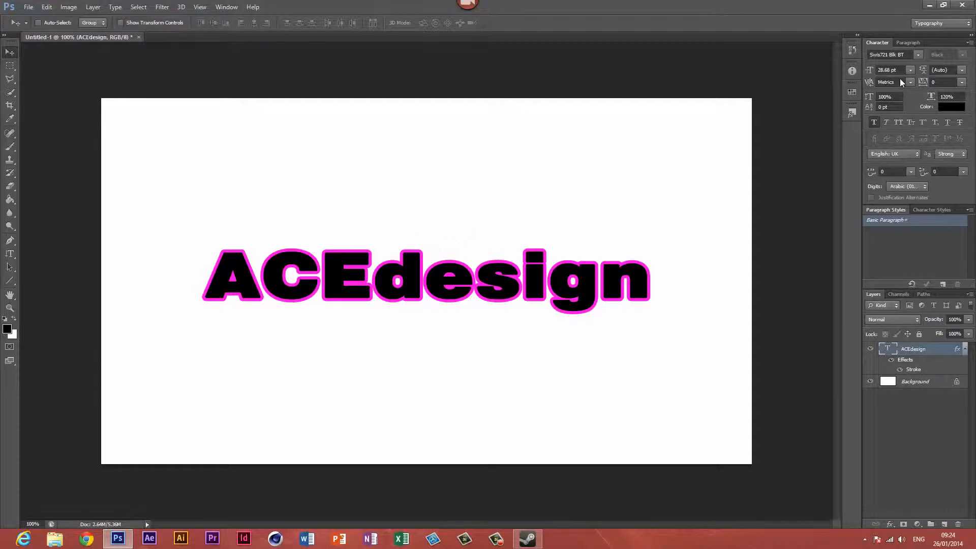
# Try tracking values of 25, 200 and 500 on the "ACEdesign" text.
pyautogui.click(962, 82)
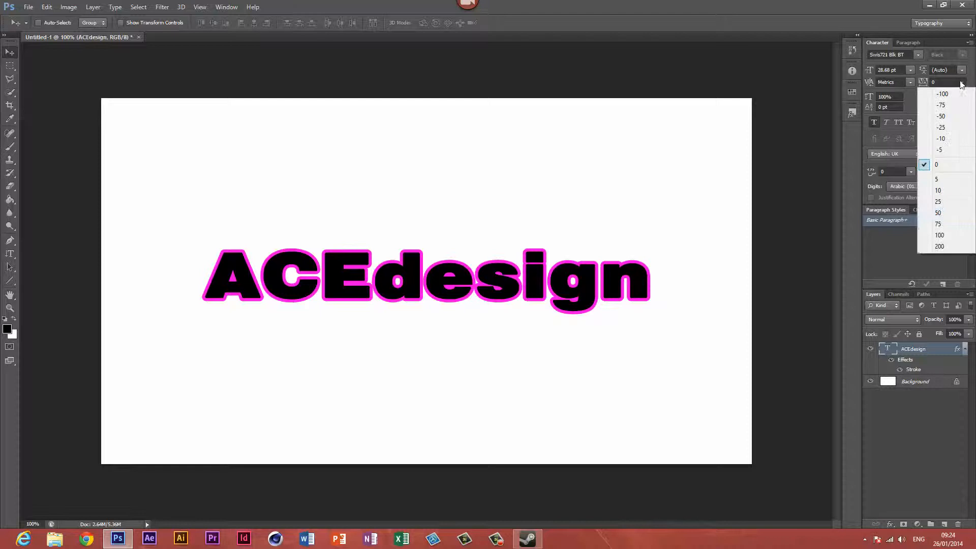
pyautogui.click(941, 203)
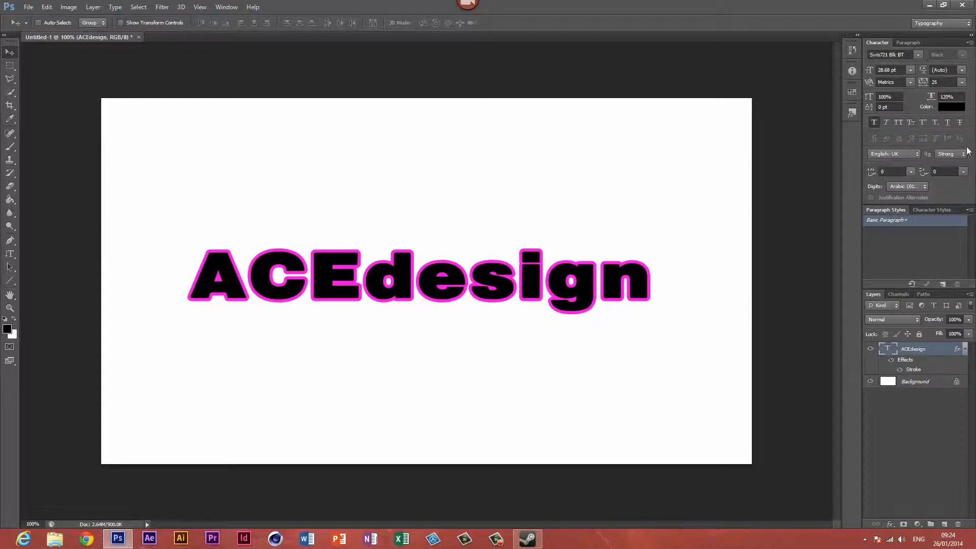
pyautogui.click(962, 83)
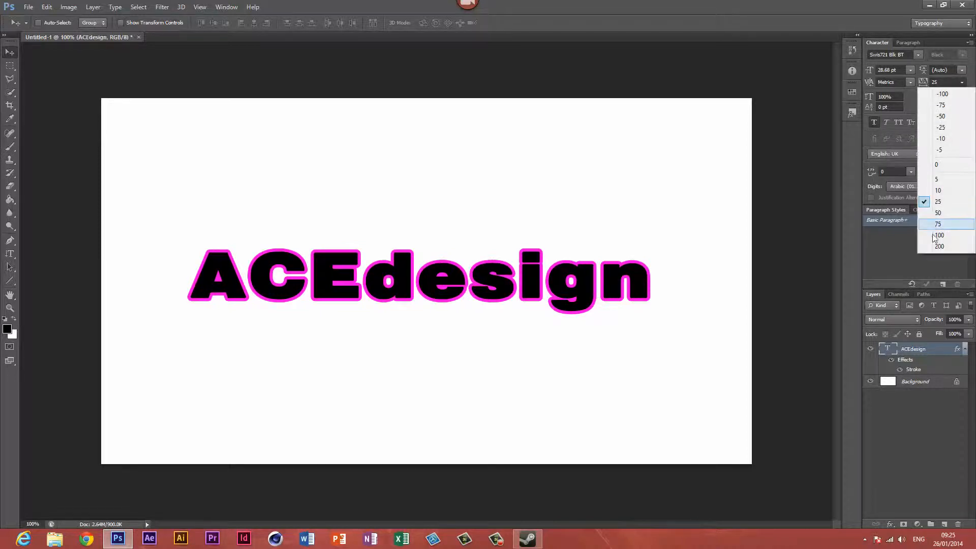
pyautogui.click(933, 254)
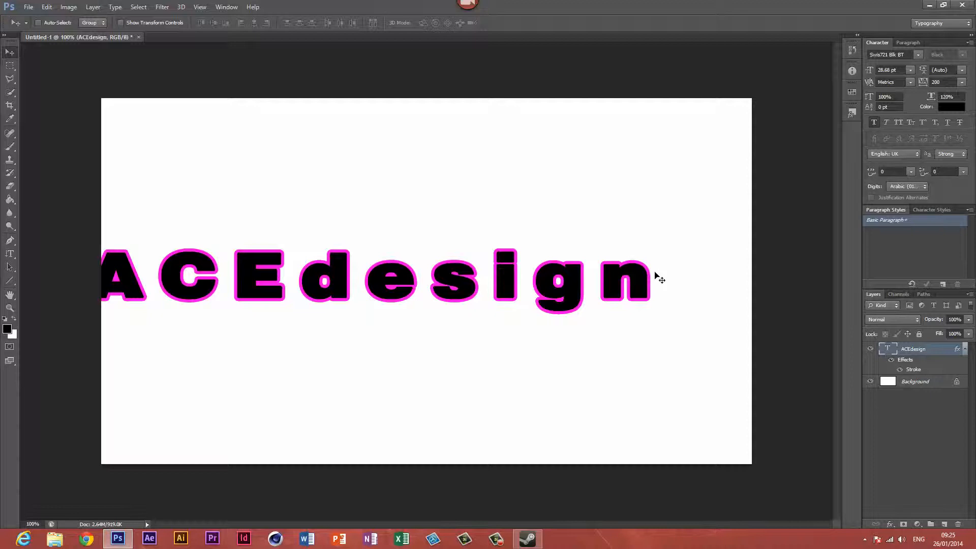
pyautogui.click(945, 82)
pyautogui.press('Return')
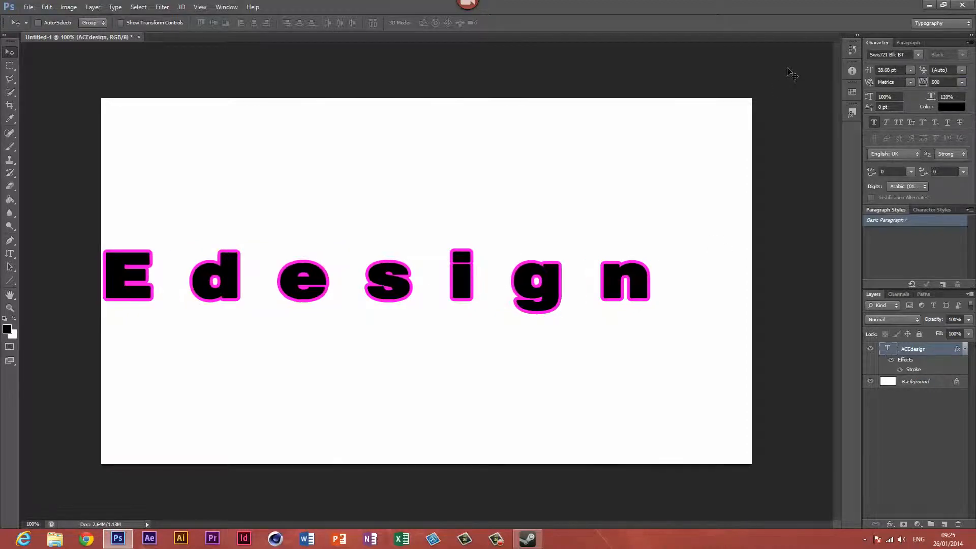
# Hide the Character panel and show it again, and view the available workspaces while staying in Typography.
pyautogui.click(949, 82)
pyautogui.click(220, 10)
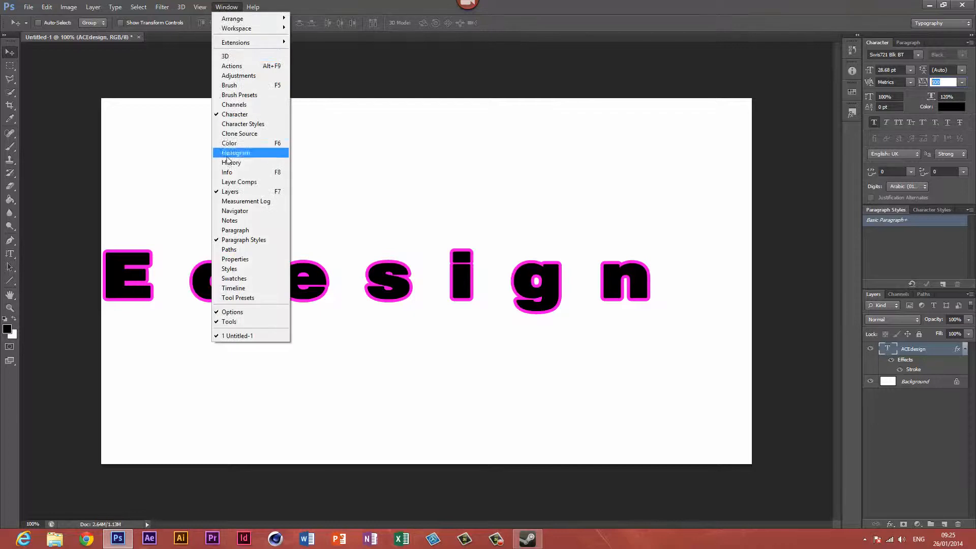
pyautogui.click(249, 115)
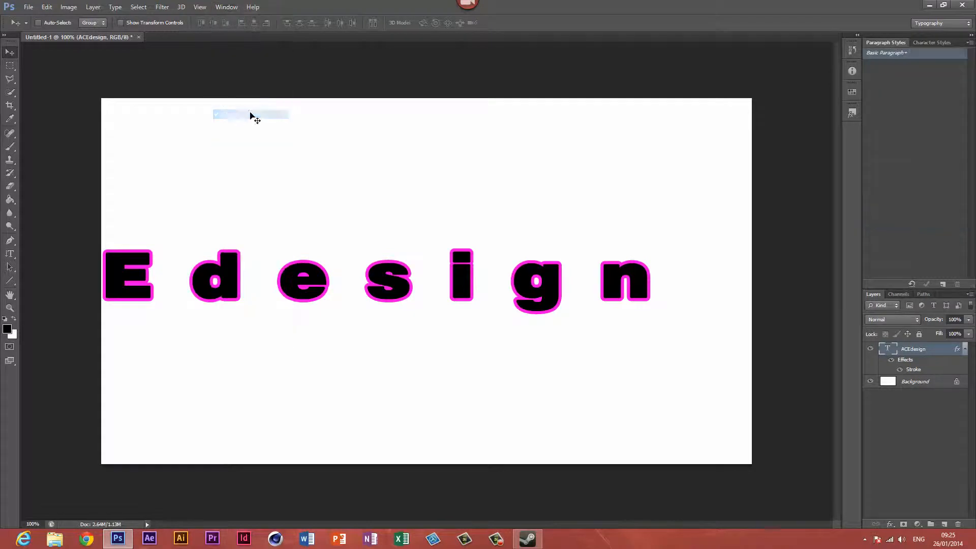
pyautogui.click(221, 6)
pyautogui.click(244, 113)
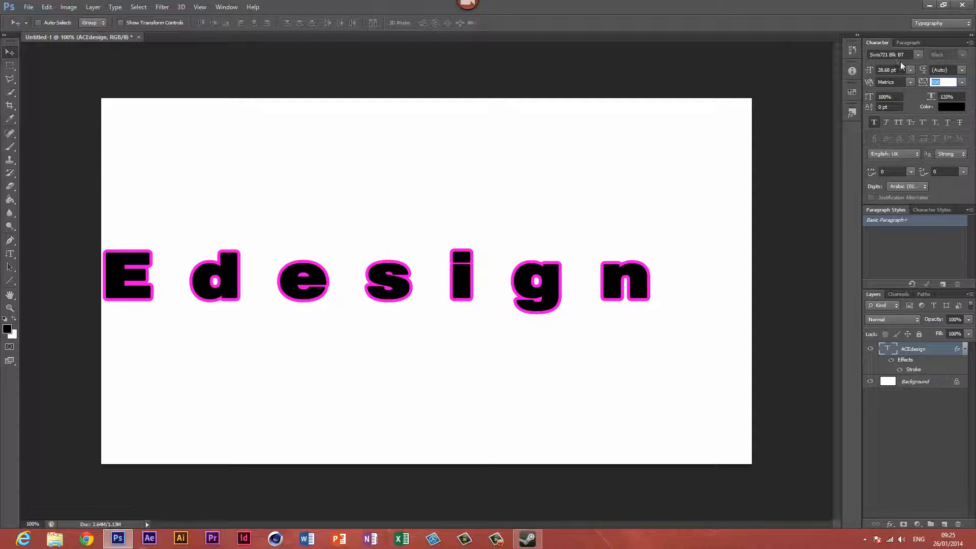
pyautogui.click(945, 23)
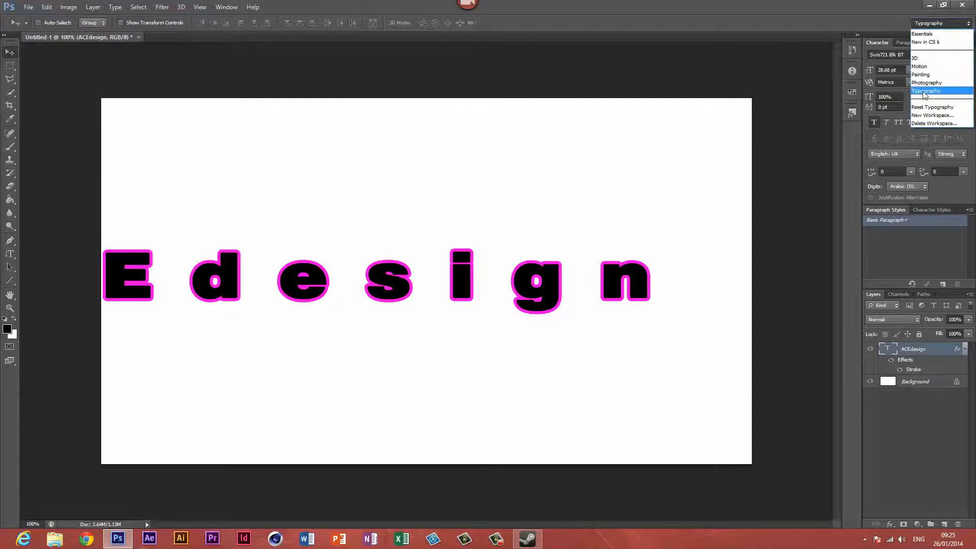
pyautogui.click(466, 220)
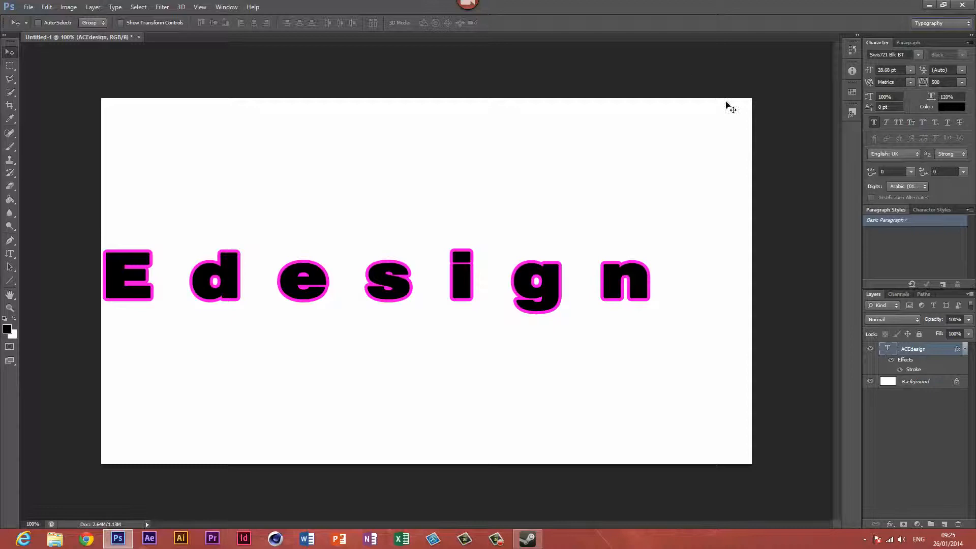
# Reset the "ACEdesign" text's tracking to 0, and widen it to 25.
pyautogui.click(961, 82)
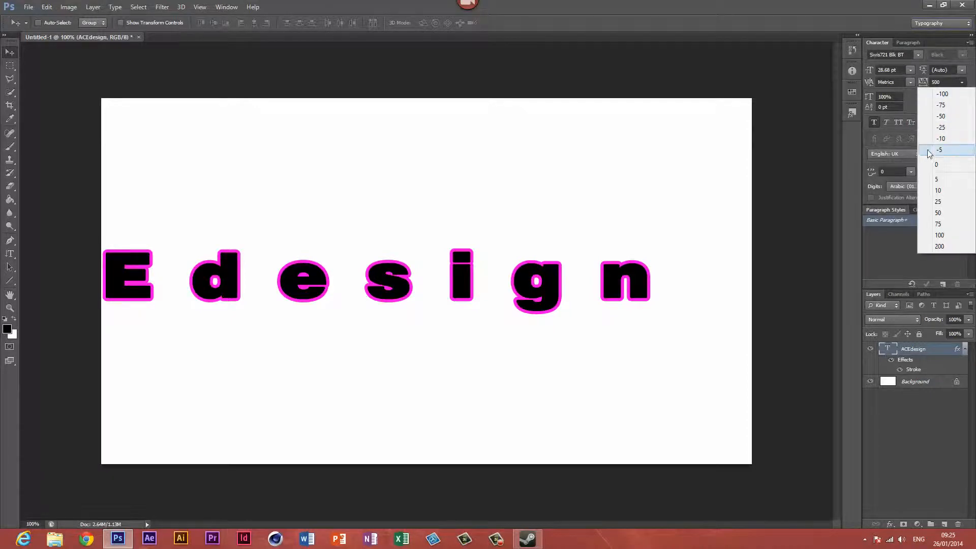
pyautogui.click(926, 162)
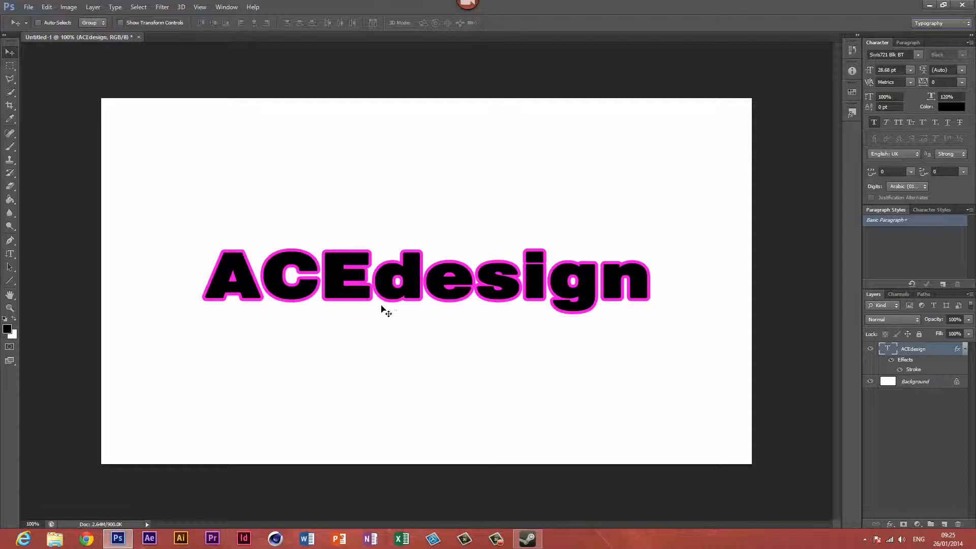
pyautogui.click(226, 7)
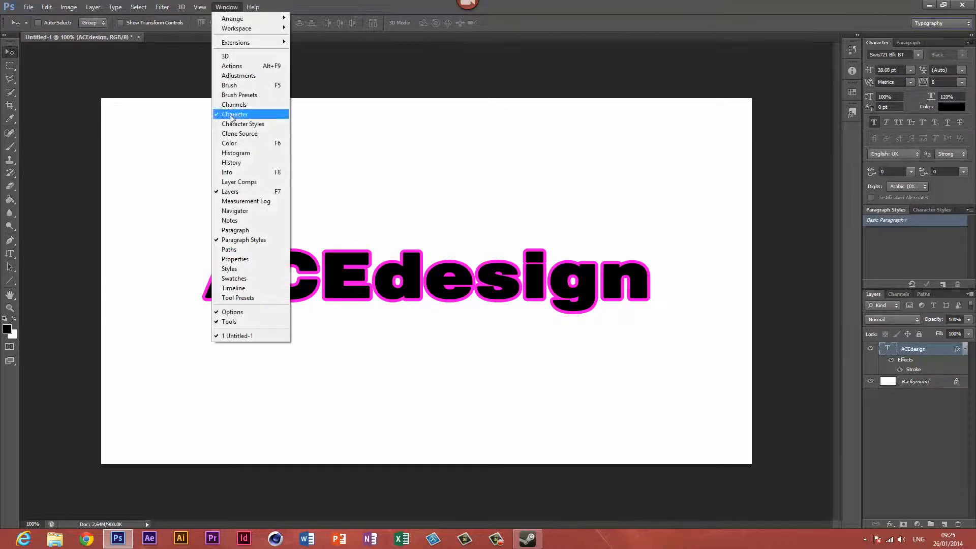
pyautogui.click(681, 315)
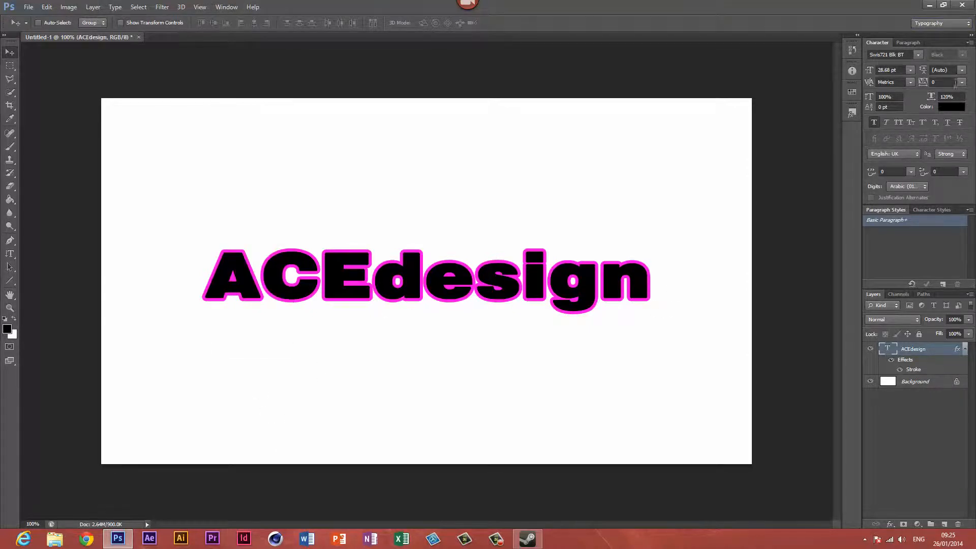
pyautogui.click(961, 82)
pyautogui.click(944, 202)
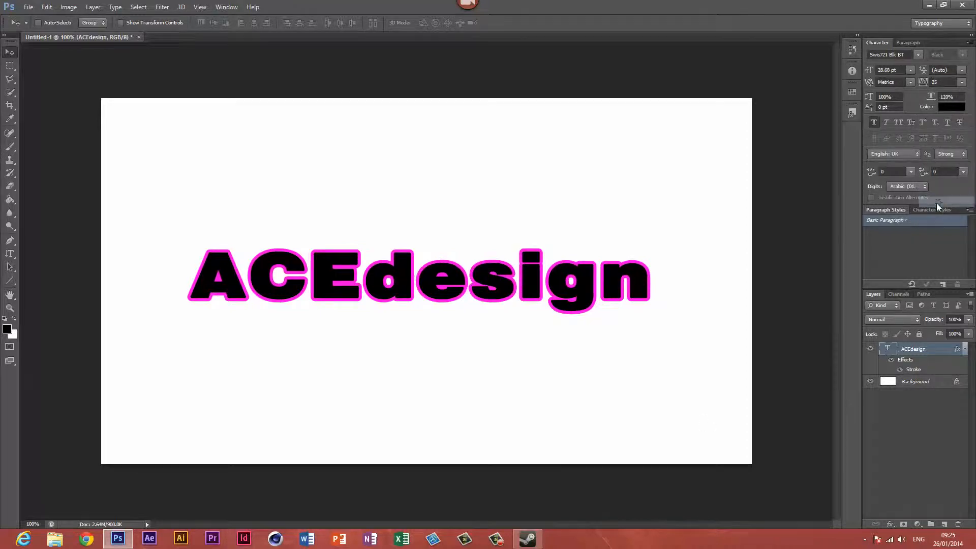
# Widen the "ACEdesign" text's tracking to 50 and change its stroke colour to blue #008aff.
pyautogui.click(962, 82)
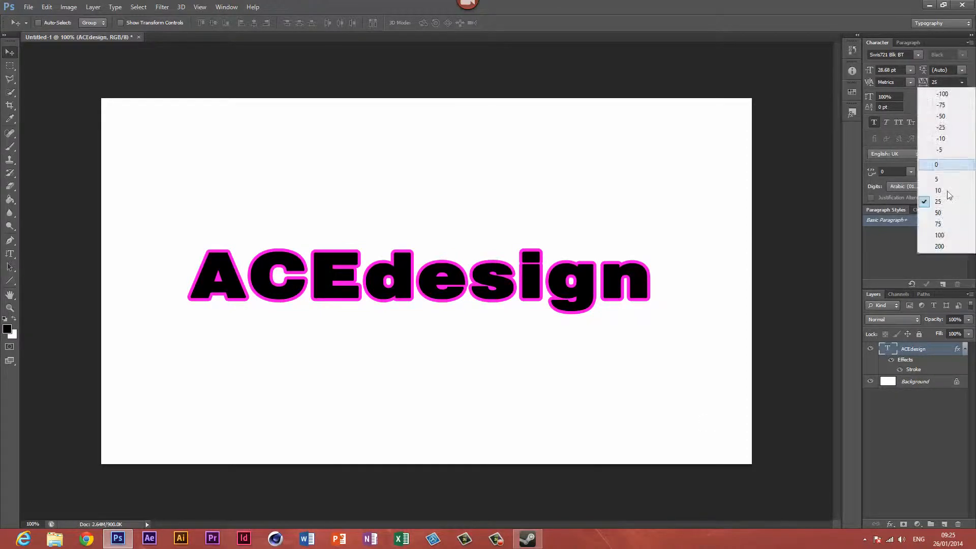
pyautogui.click(943, 213)
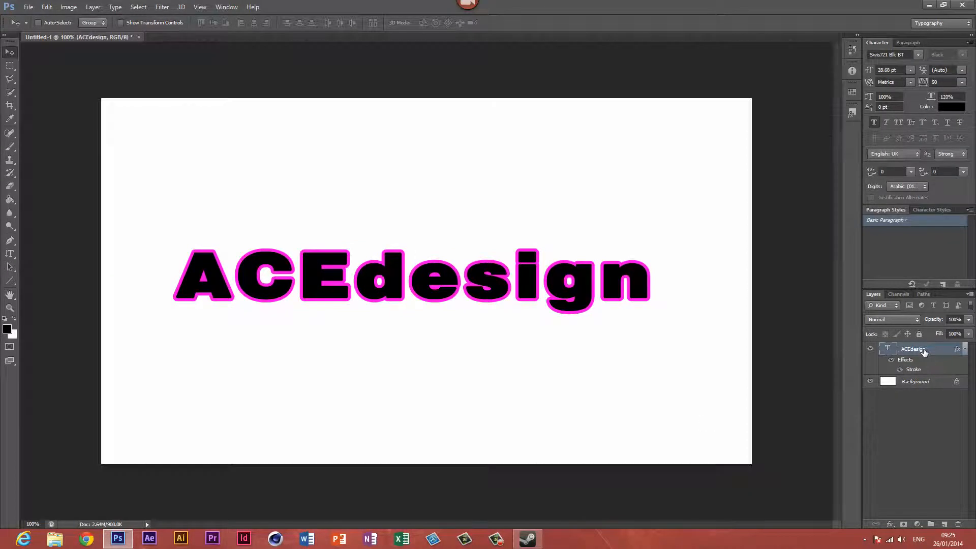
pyautogui.click(889, 523)
pyautogui.click(896, 427)
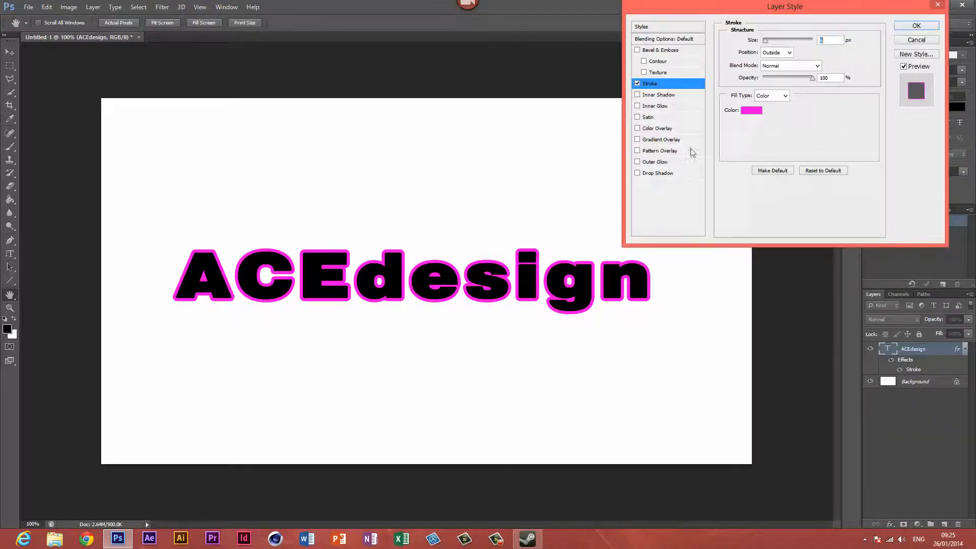
pyautogui.click(749, 111)
pyautogui.moveTo(713, 202); pyautogui.dragTo(713, 237)
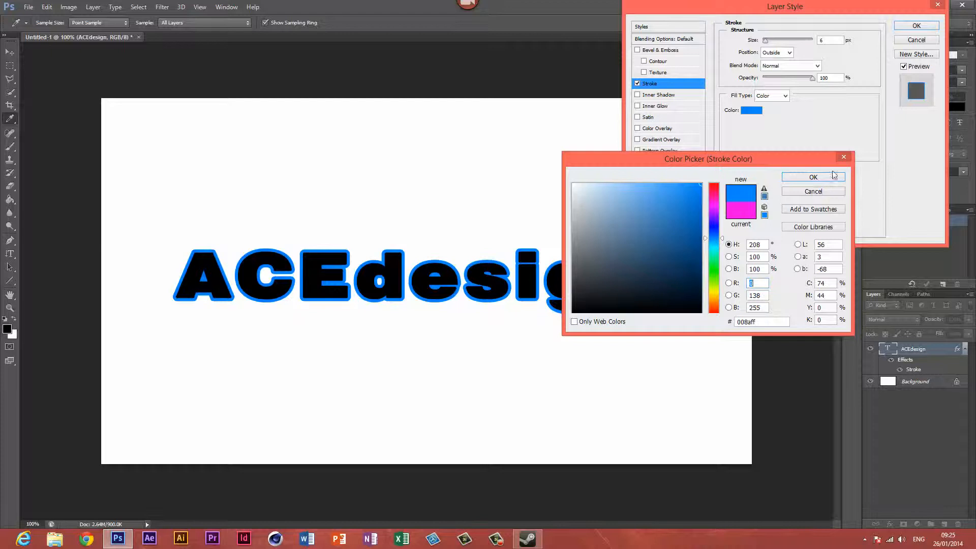
pyautogui.click(811, 177)
pyautogui.moveTo(771, 46); pyautogui.dragTo(767, 46)
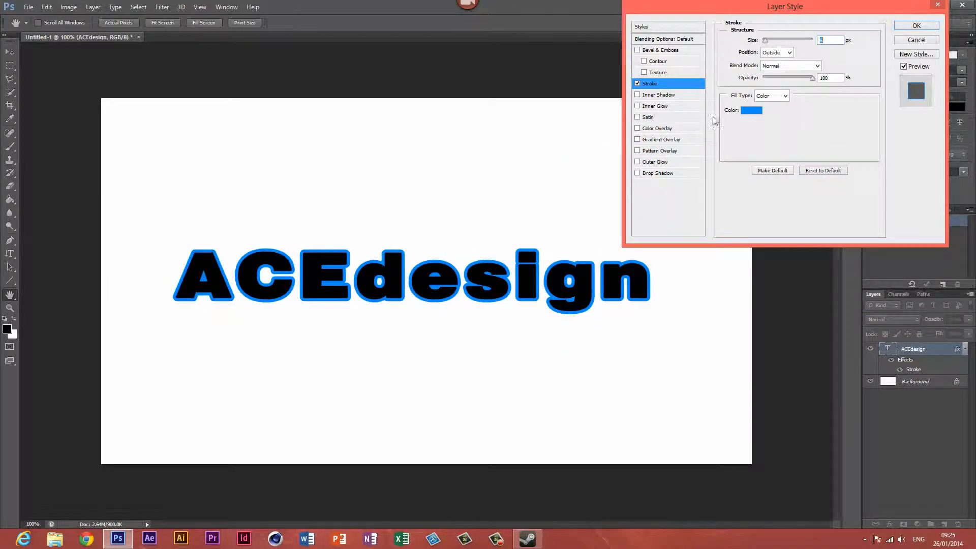
# Turn off the text's stroke and add an inner shadow in cyan #00ebff with the Normal blend mode.
pyautogui.click(637, 83)
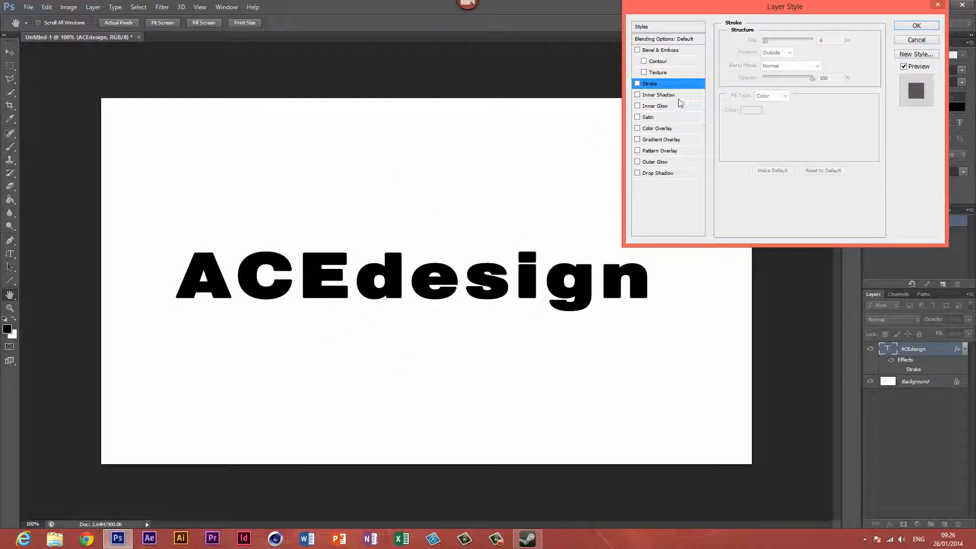
pyautogui.click(649, 100)
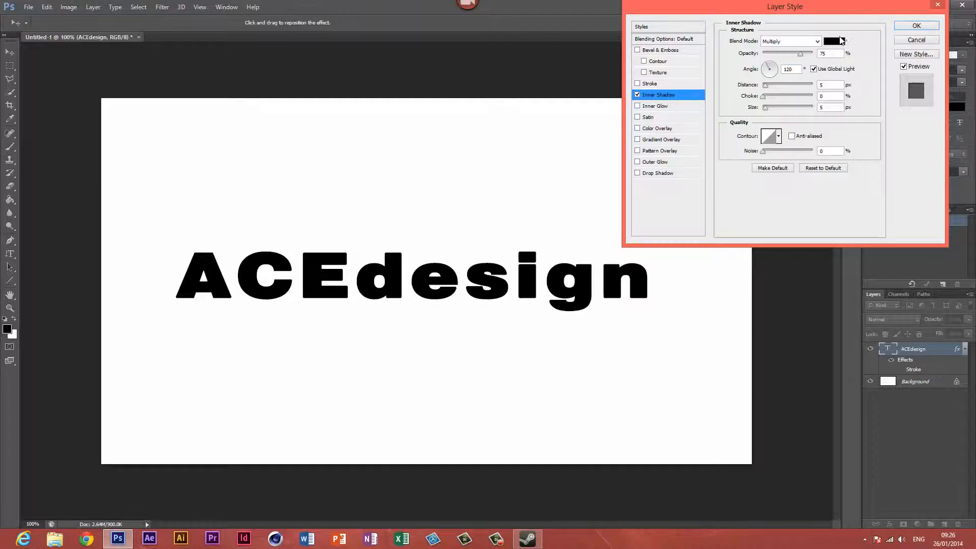
pyautogui.click(835, 41)
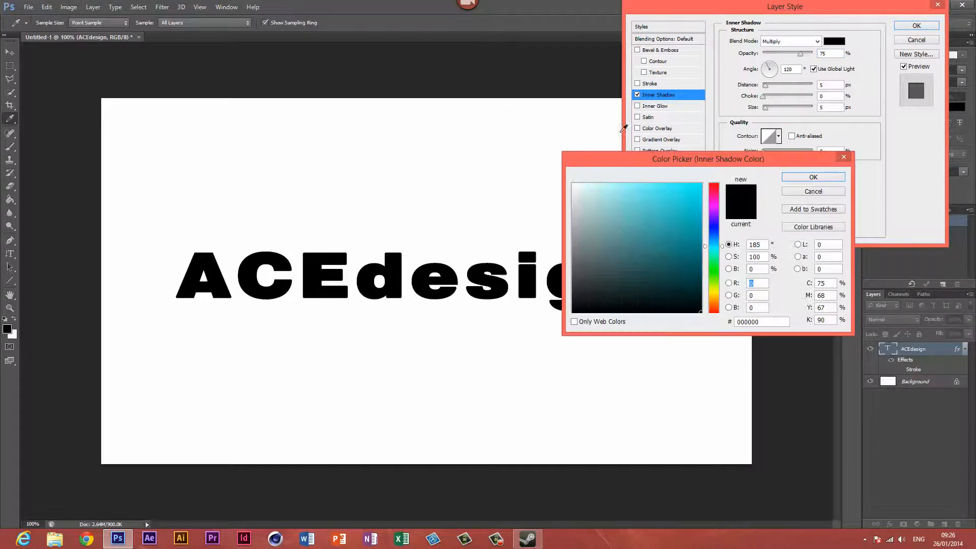
pyautogui.moveTo(673, 220); pyautogui.dragTo(770, 150)
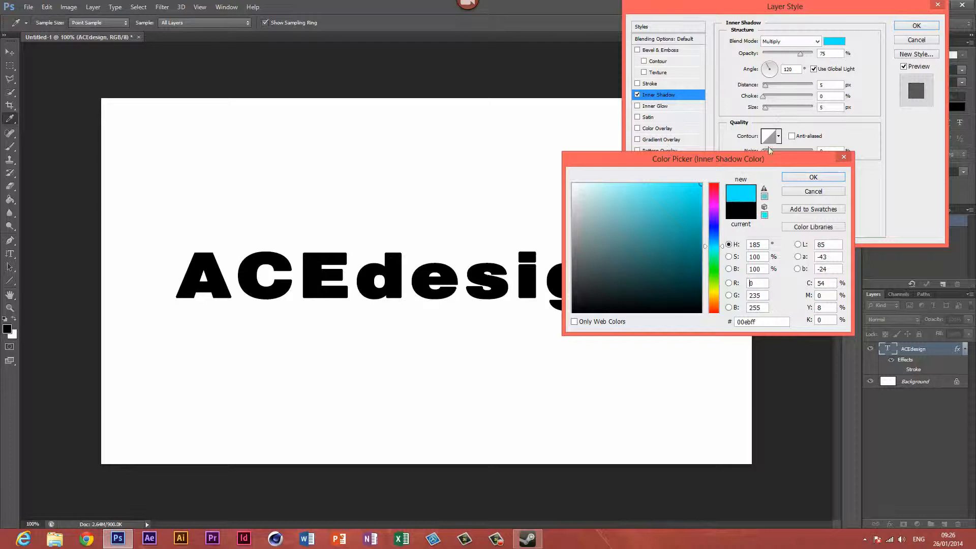
pyautogui.click(796, 177)
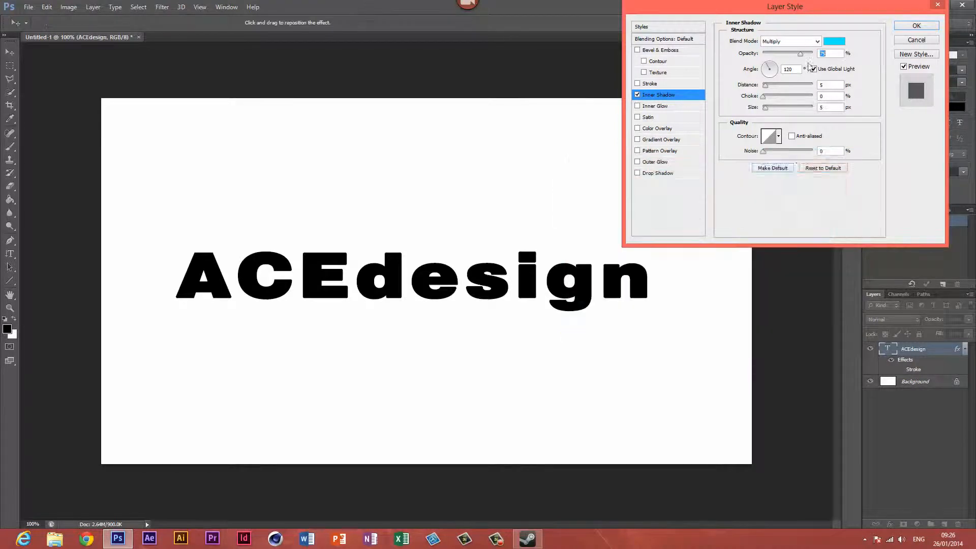
pyautogui.click(808, 42)
pyautogui.click(786, 48)
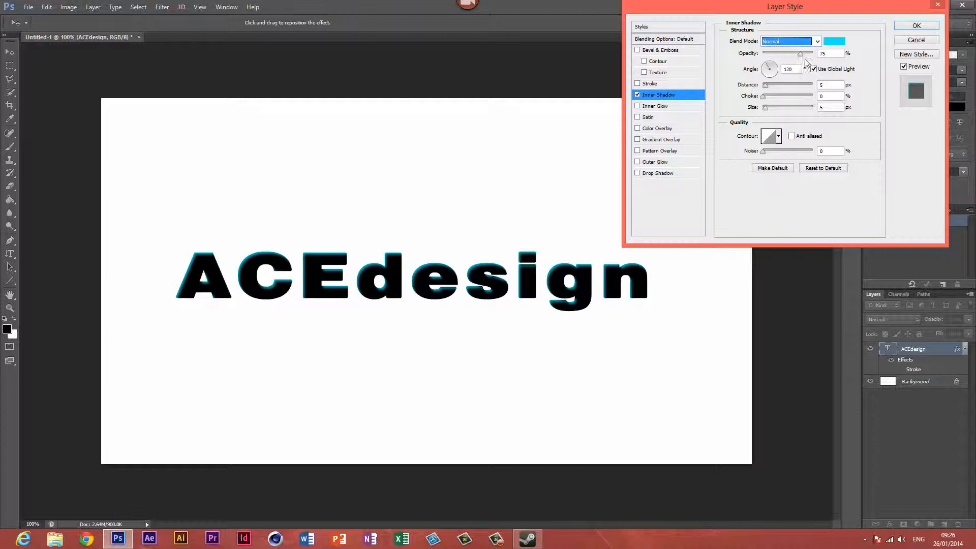
# Set the inner shadow's size to 10 px and choke to 30%, try other light angles, and apply it at 120°.
pyautogui.moveTo(765, 109)
pyautogui.mouseDown()
pyautogui.moveTo(770, 115)
pyautogui.moveTo(775, 96)
pyautogui.moveTo(792, 96)
pyautogui.moveTo(777, 96)
pyautogui.mouseUp()
pyautogui.click(764, 97)
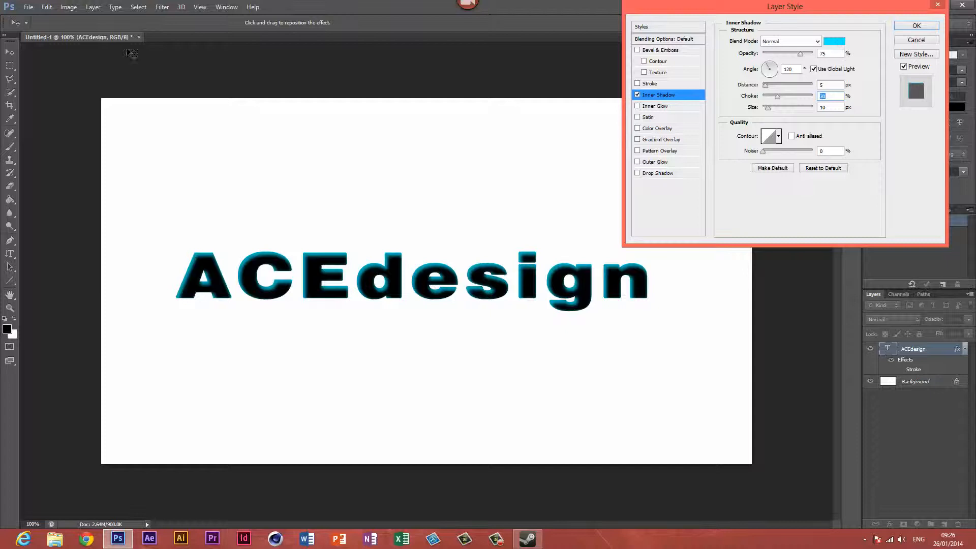
pyautogui.moveTo(769, 71); pyautogui.dragTo(774, 77)
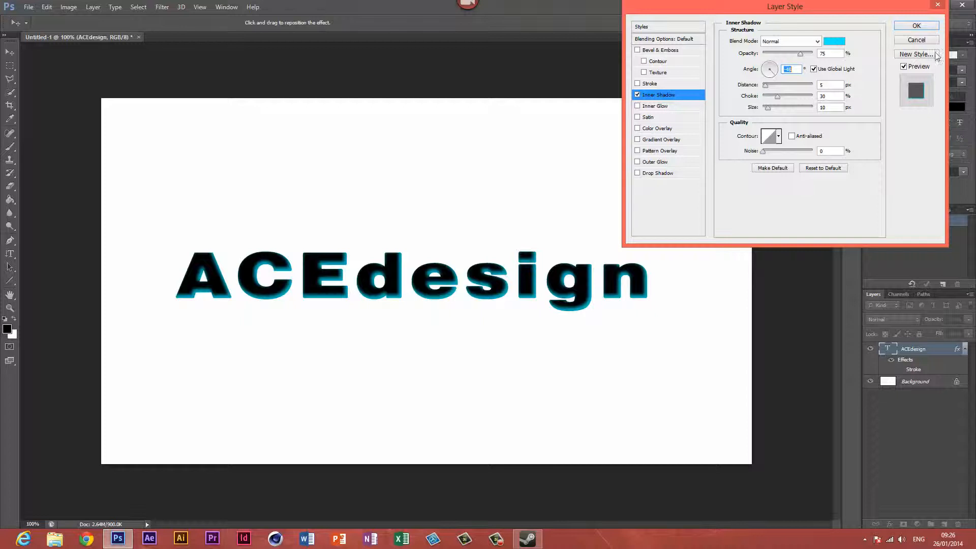
pyautogui.click(768, 70)
pyautogui.click(766, 66)
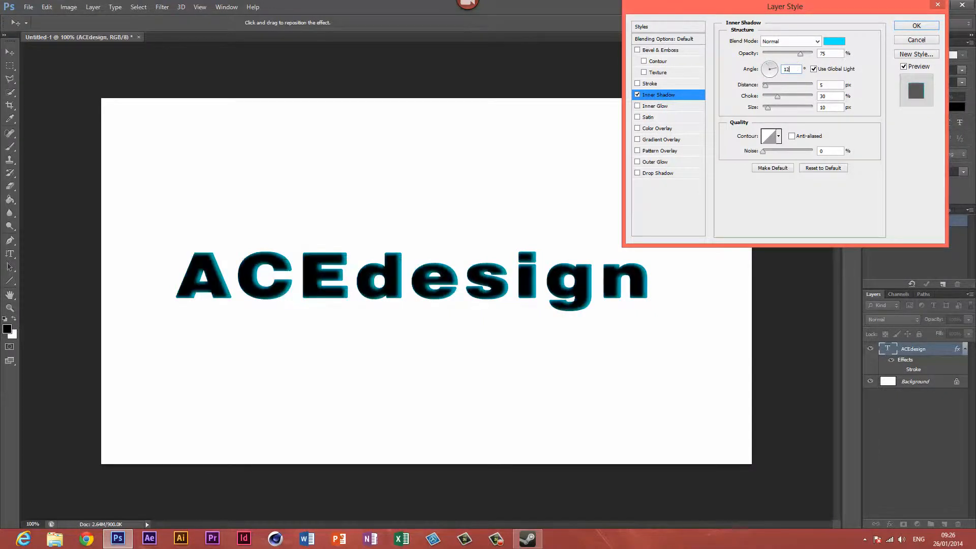
pyautogui.press('Return')
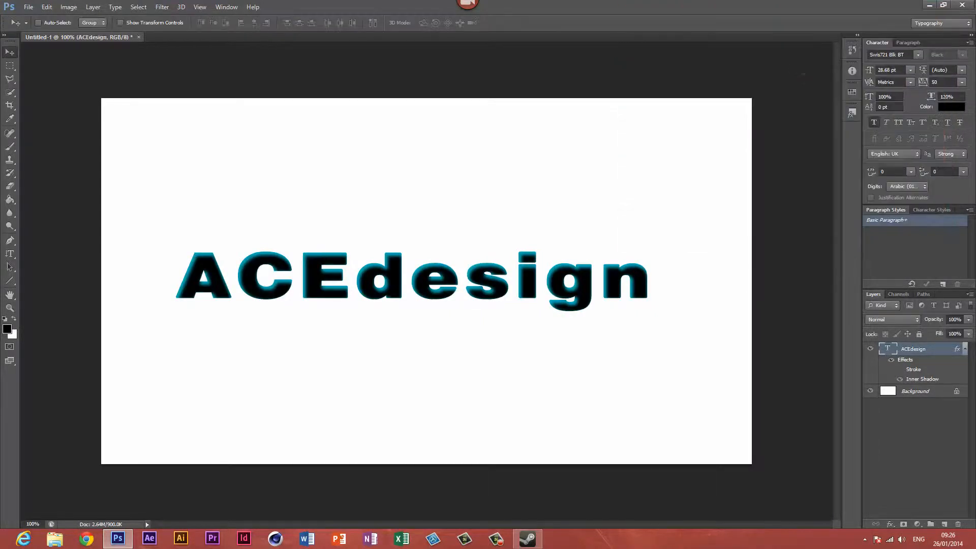
# Turn off the text's inner shadow and add an inner glow with a size of 10 px.
pyautogui.click(889, 524)
pyautogui.click(893, 436)
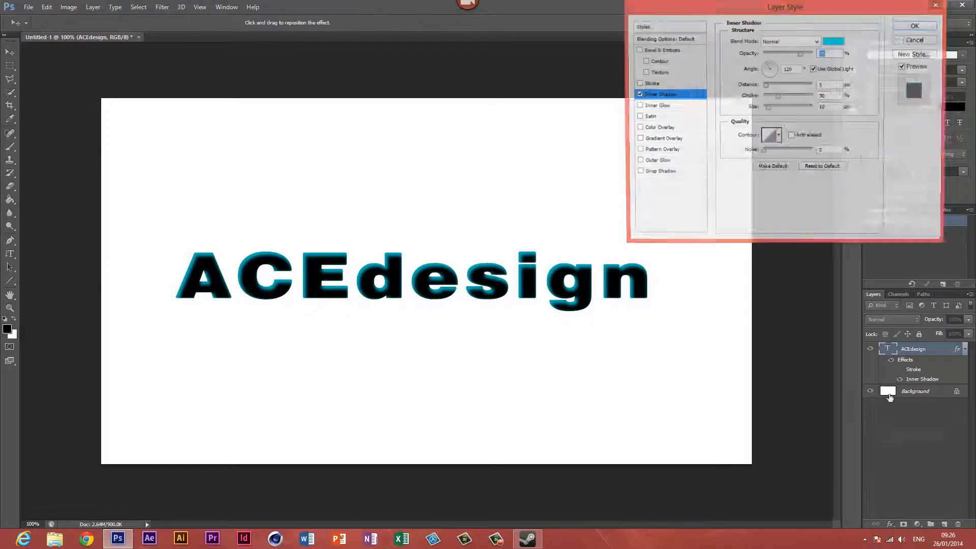
pyautogui.click(637, 94)
pyautogui.click(649, 106)
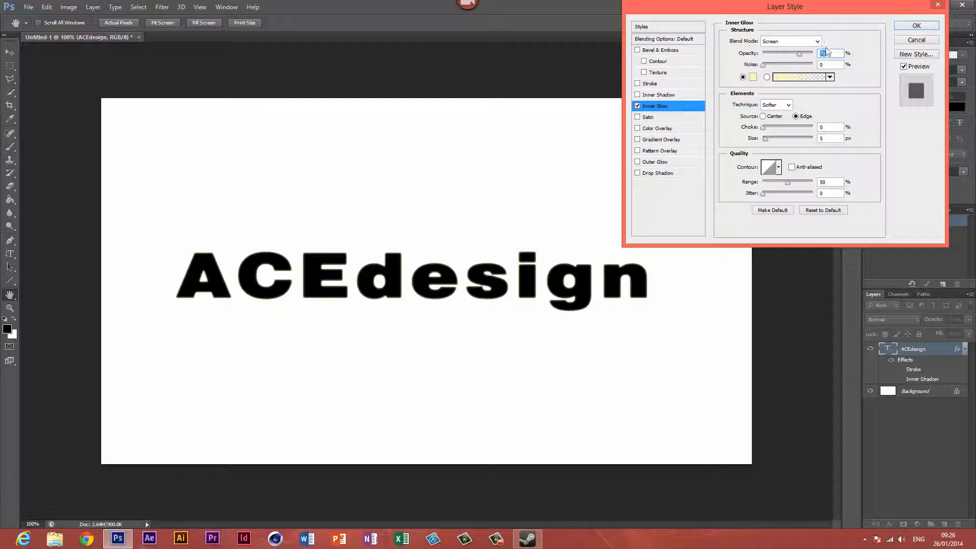
pyautogui.moveTo(767, 142)
pyautogui.mouseDown()
pyautogui.moveTo(776, 146)
pyautogui.moveTo(767, 138)
pyautogui.mouseUp()
# Try green for the inner glow's colour, and set it to magenta-pink #ff00d2.
pyautogui.click(753, 77)
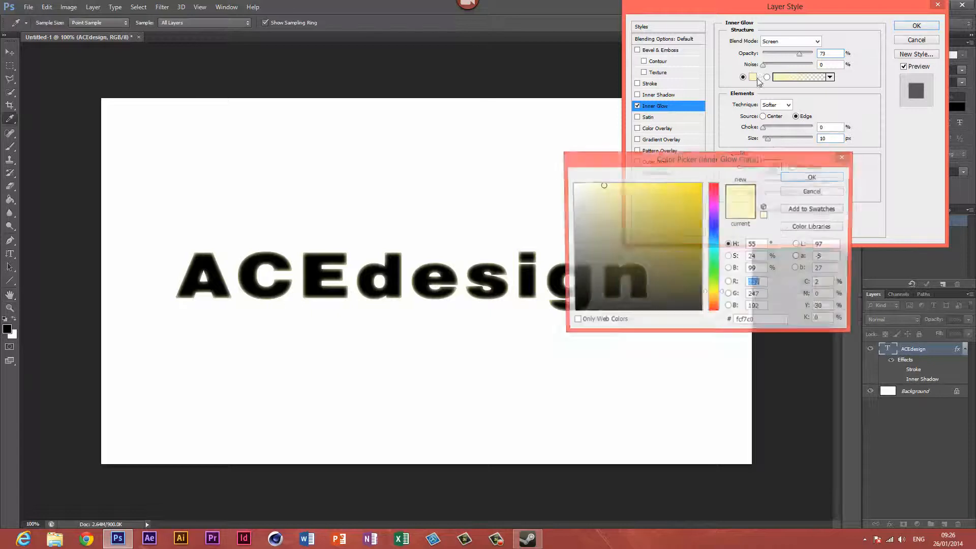
pyautogui.click(714, 269)
pyautogui.click(700, 184)
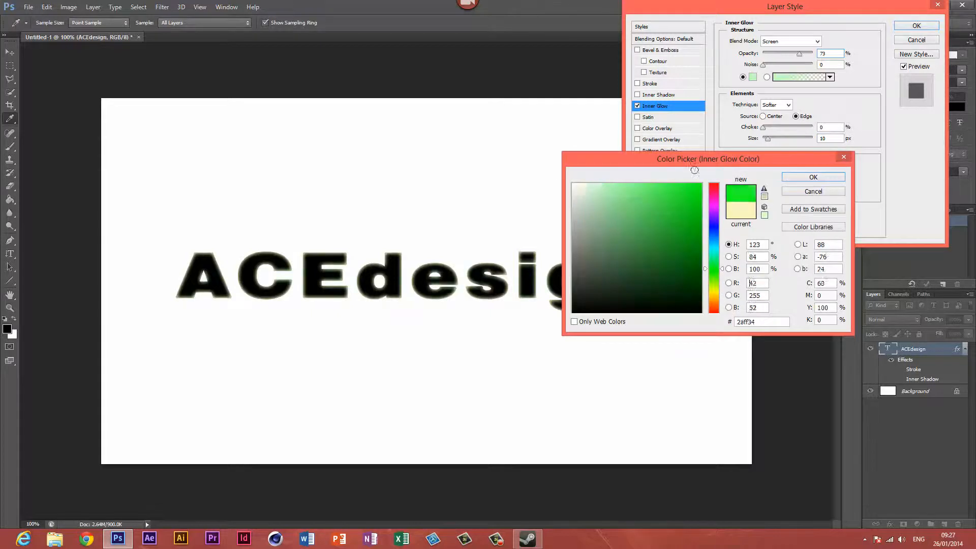
pyautogui.click(714, 200)
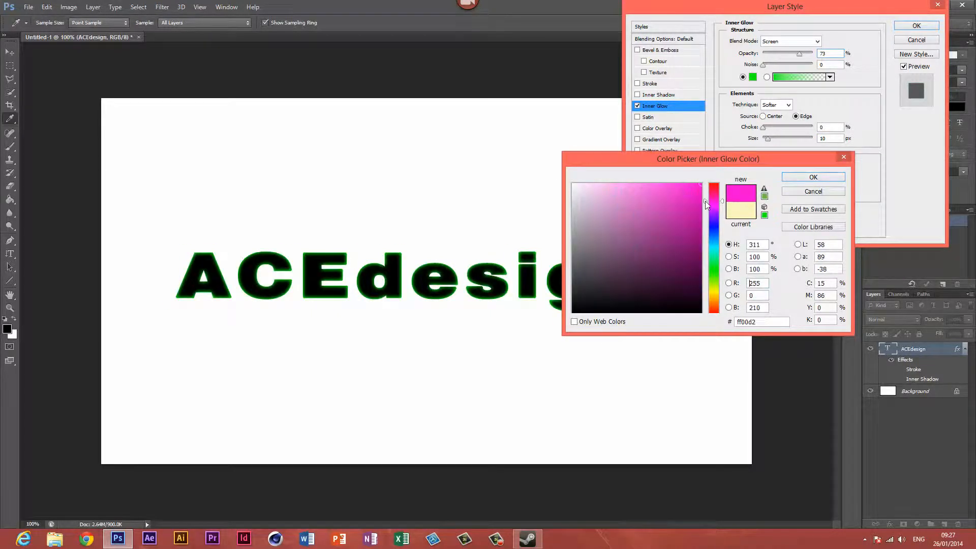
pyautogui.click(810, 179)
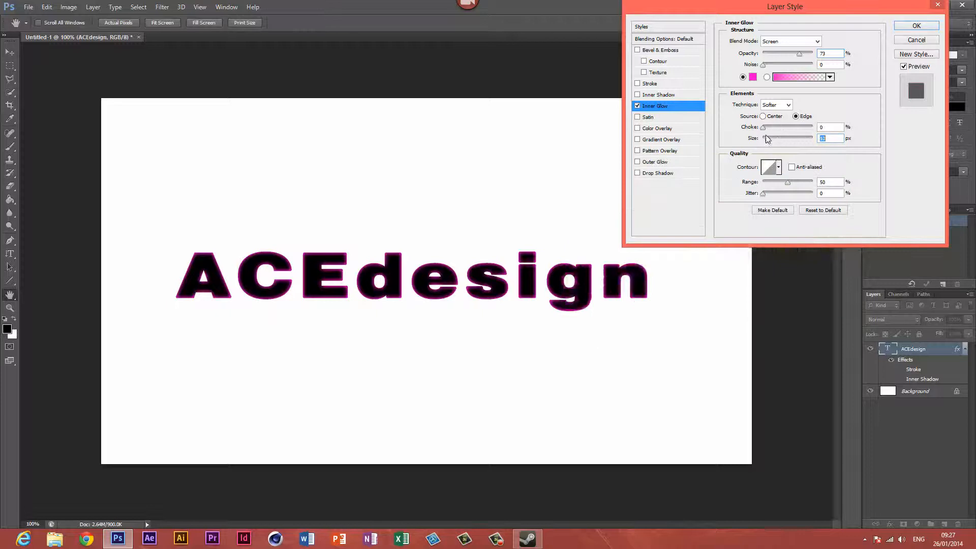
# Increase the inner glow's size to 18 px and try several contour presets on it.
pyautogui.moveTo(767, 138)
pyautogui.mouseDown()
pyautogui.moveTo(778, 141)
pyautogui.moveTo(771, 146)
pyautogui.mouseUp()
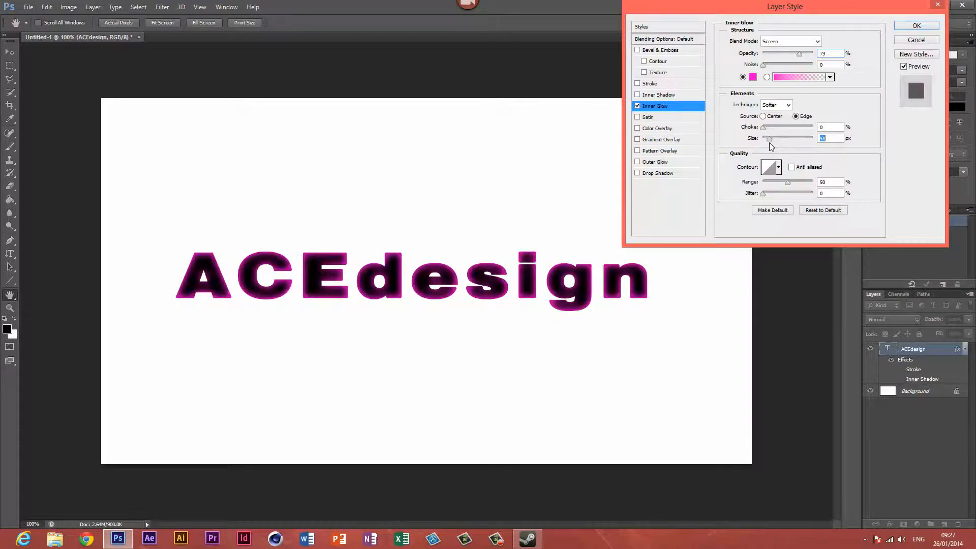
pyautogui.click(778, 167)
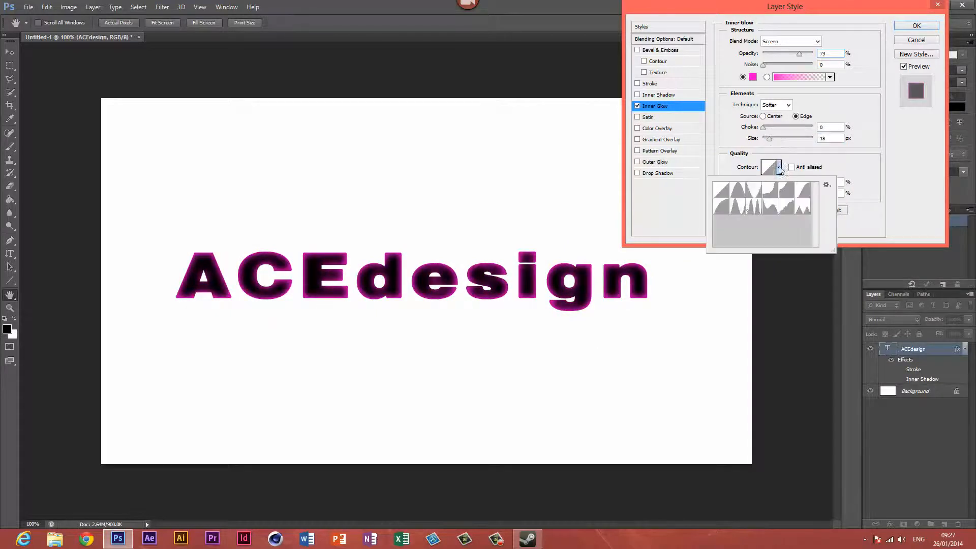
pyautogui.click(747, 194)
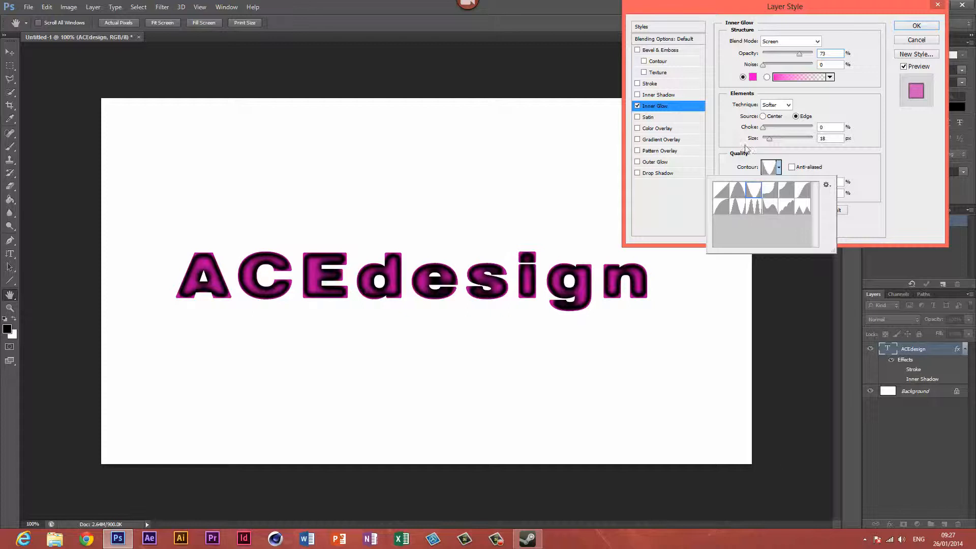
pyautogui.click(738, 206)
pyautogui.click(757, 210)
pyautogui.click(786, 210)
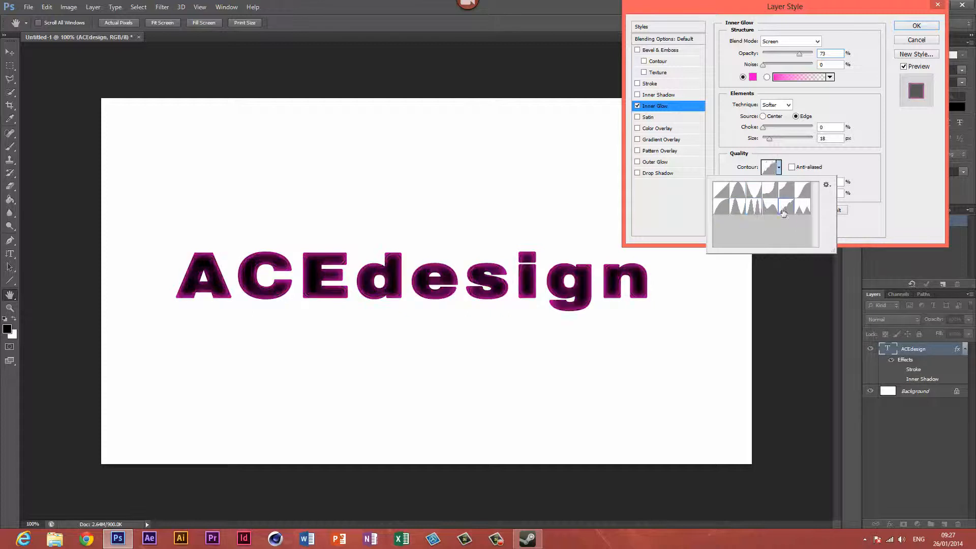
pyautogui.click(801, 191)
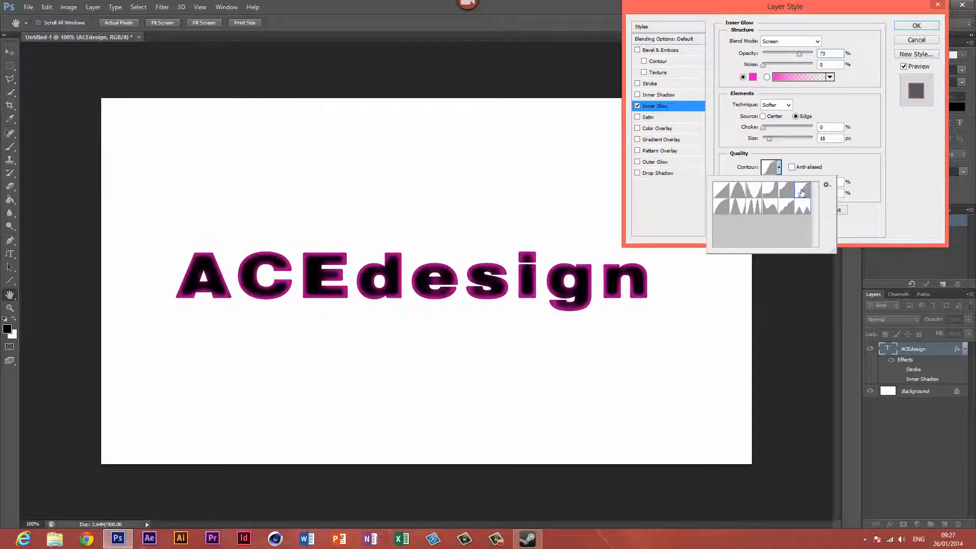
pyautogui.click(725, 209)
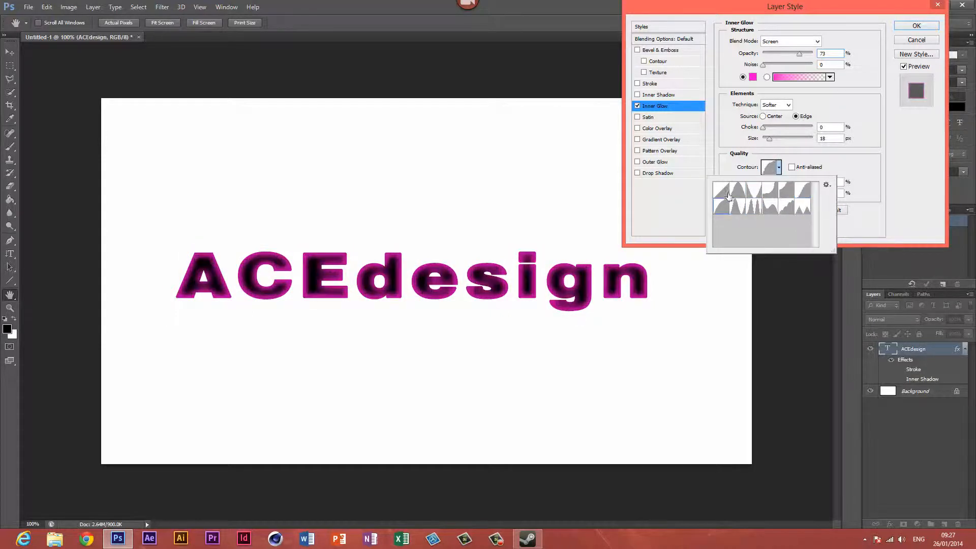
pyautogui.click(726, 194)
pyautogui.click(736, 192)
pyautogui.click(724, 212)
# Reset the inner glow to its default settings, and try a pattern overlay on the text before turning it off.
pyautogui.click(843, 210)
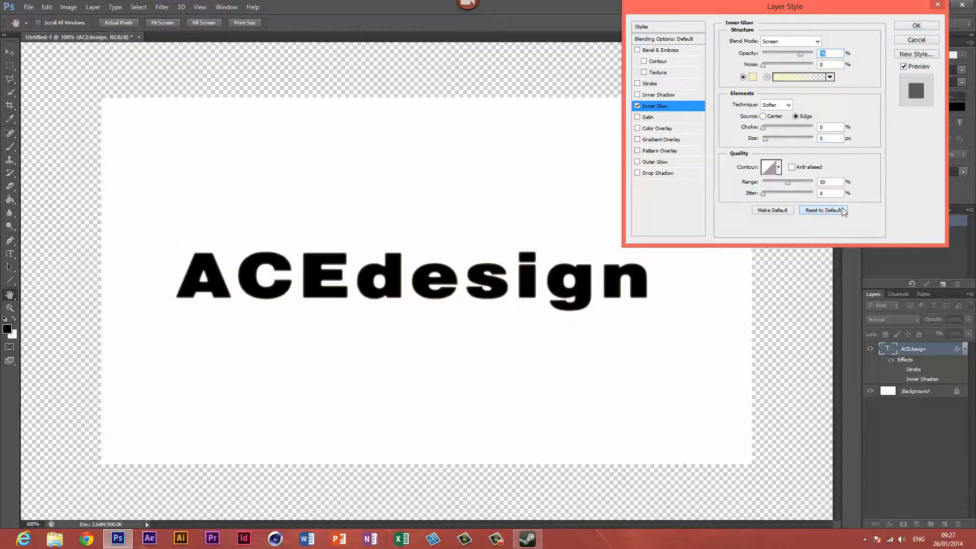
pyautogui.click(770, 170)
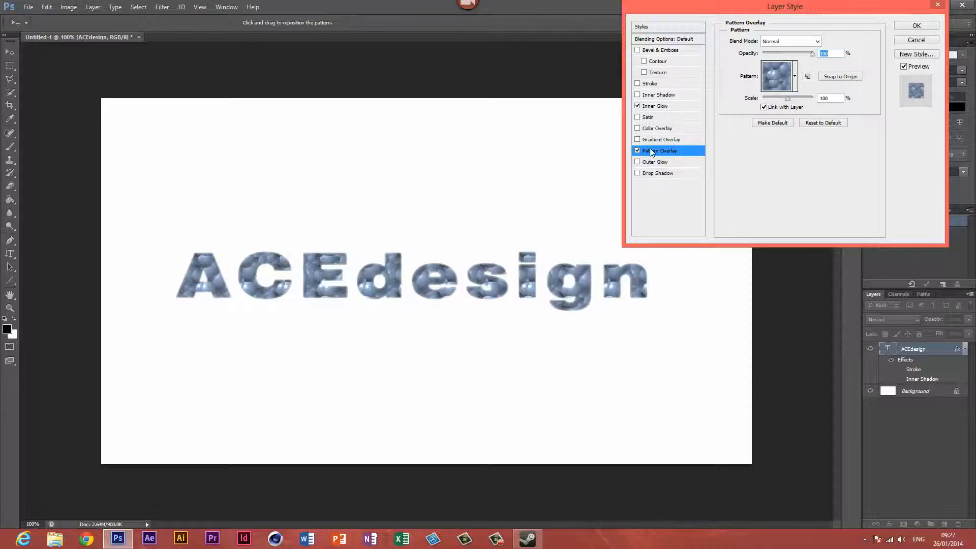
pyautogui.click(637, 150)
# Change the inner glow's colour to bright magenta-pink.
pyautogui.click(685, 107)
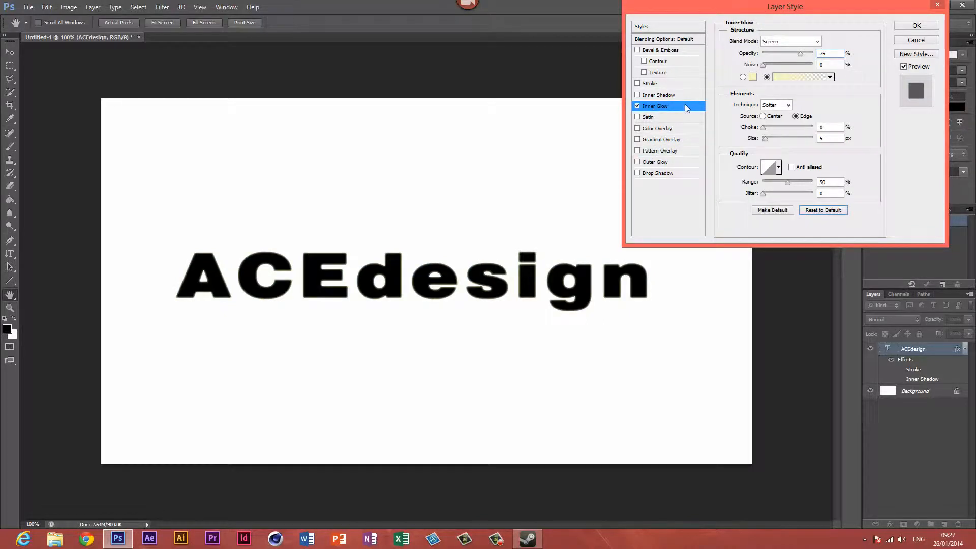
pyautogui.click(753, 77)
pyautogui.moveTo(714, 229); pyautogui.dragTo(717, 170)
pyautogui.click(714, 204)
pyautogui.click(813, 177)
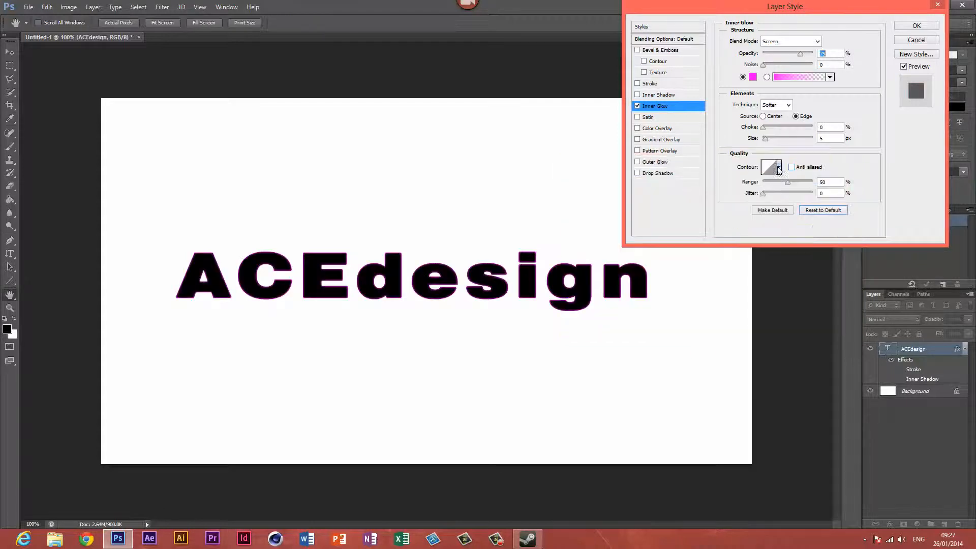
# Give the inner glow the Half Round contour and the Normal blend mode.
pyautogui.click(779, 167)
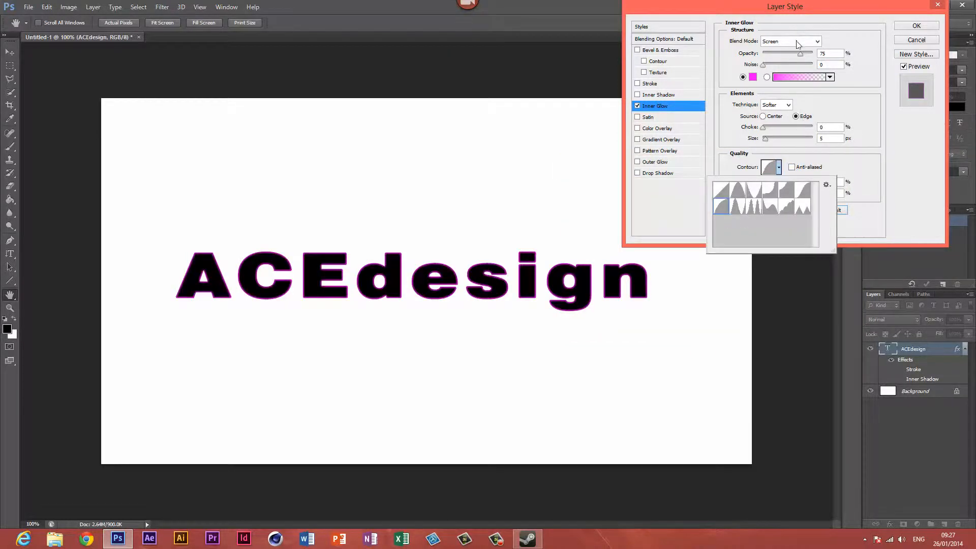
pyautogui.click(793, 41)
pyautogui.click(779, 53)
# View the inner glow's contour curve without editing it, try another contour preset, and return to Half Round.
pyautogui.click(769, 167)
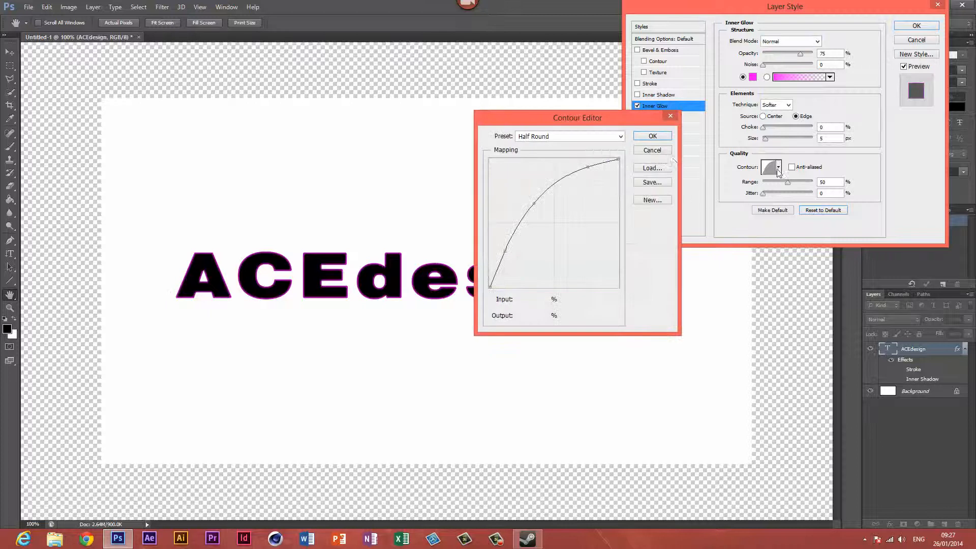
pyautogui.click(651, 151)
pyautogui.click(778, 167)
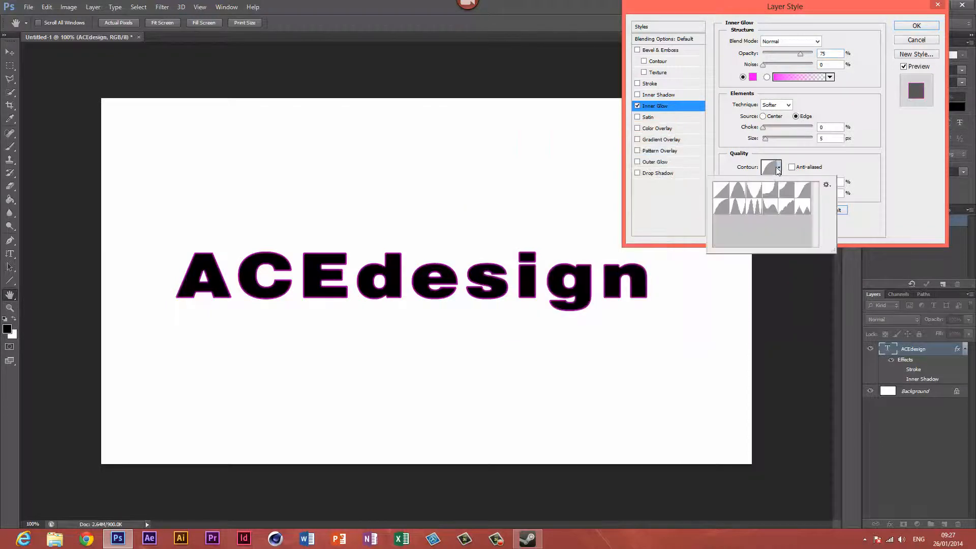
pyautogui.click(736, 207)
pyautogui.click(723, 207)
pyautogui.click(922, 164)
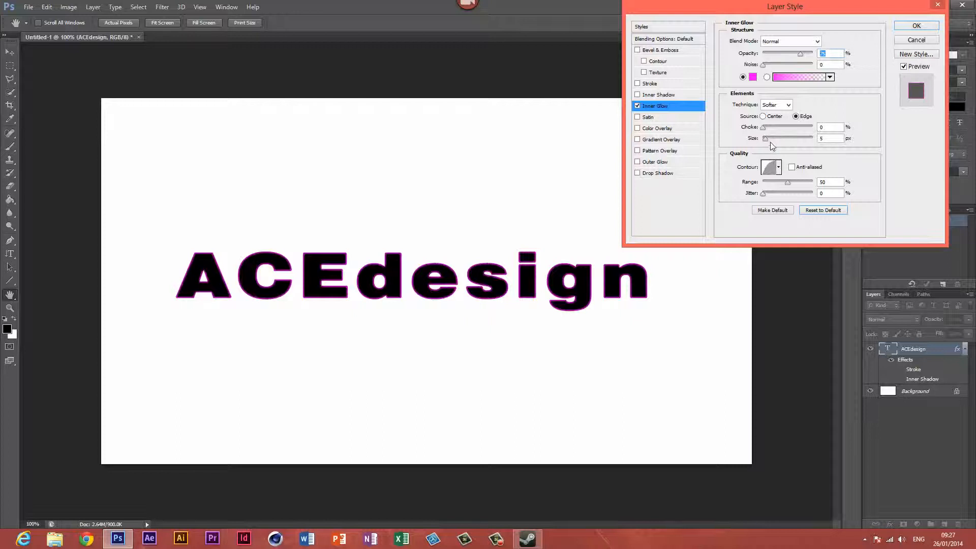
# Set the inner glow's size to 13 px, and try bending its contour curve in the middle before discarding the curve edit.
pyautogui.moveTo(764, 137); pyautogui.dragTo(773, 151)
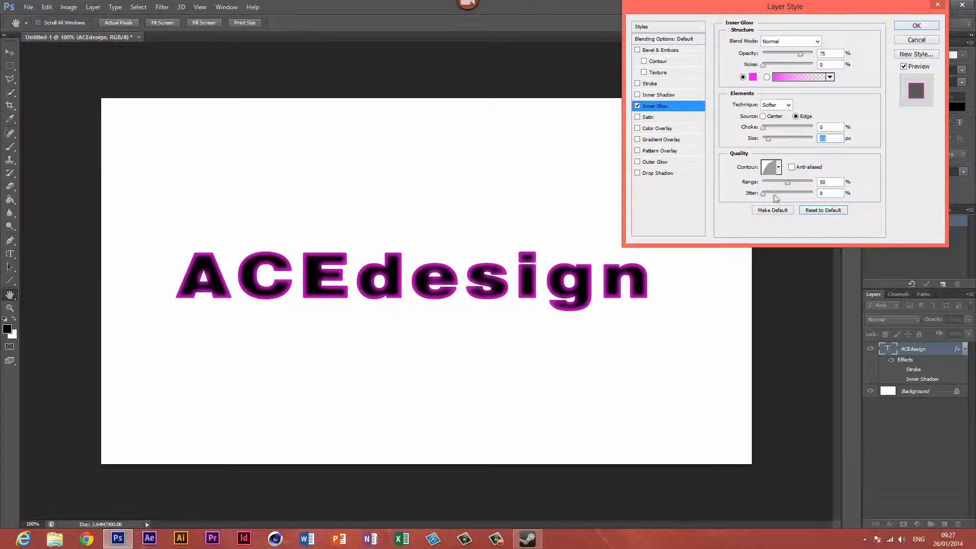
pyautogui.click(768, 168)
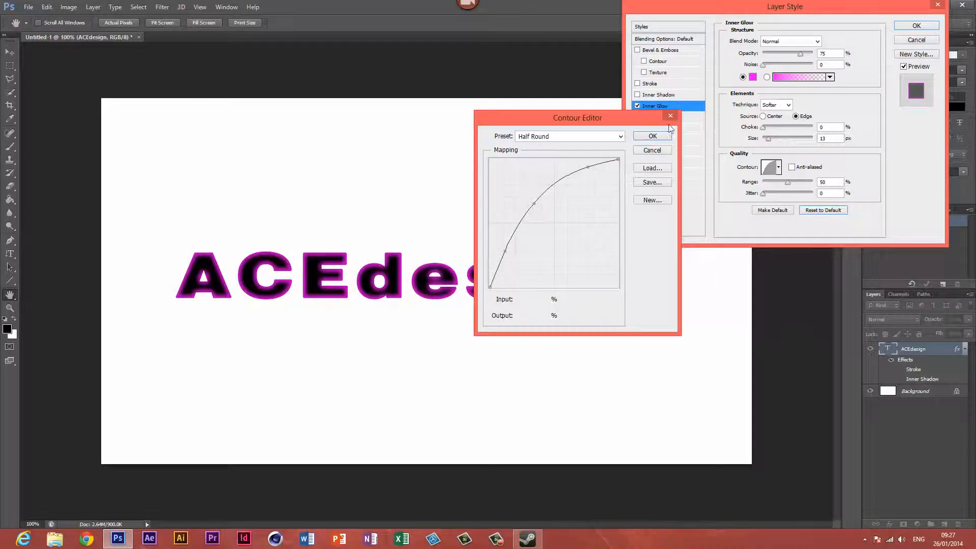
pyautogui.moveTo(533, 205); pyautogui.dragTo(524, 264)
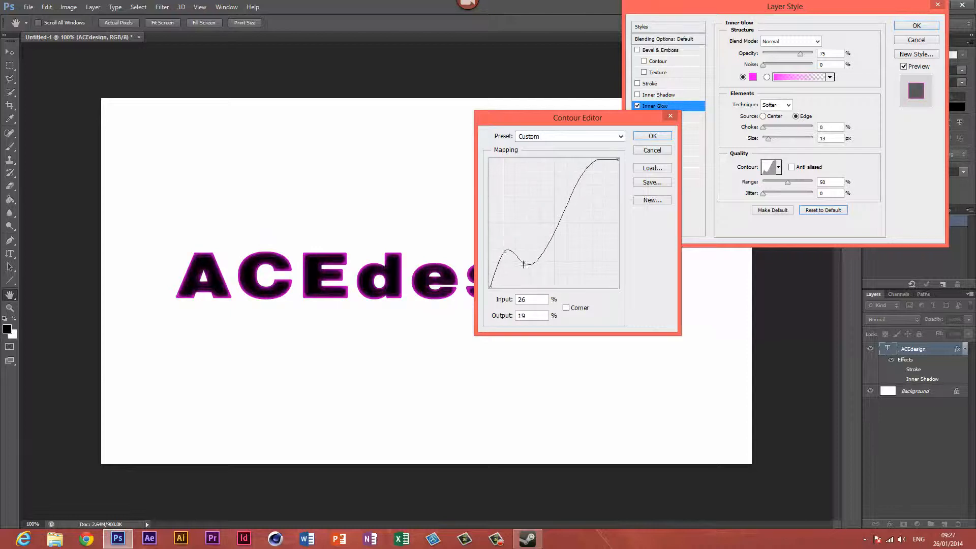
pyautogui.click(646, 151)
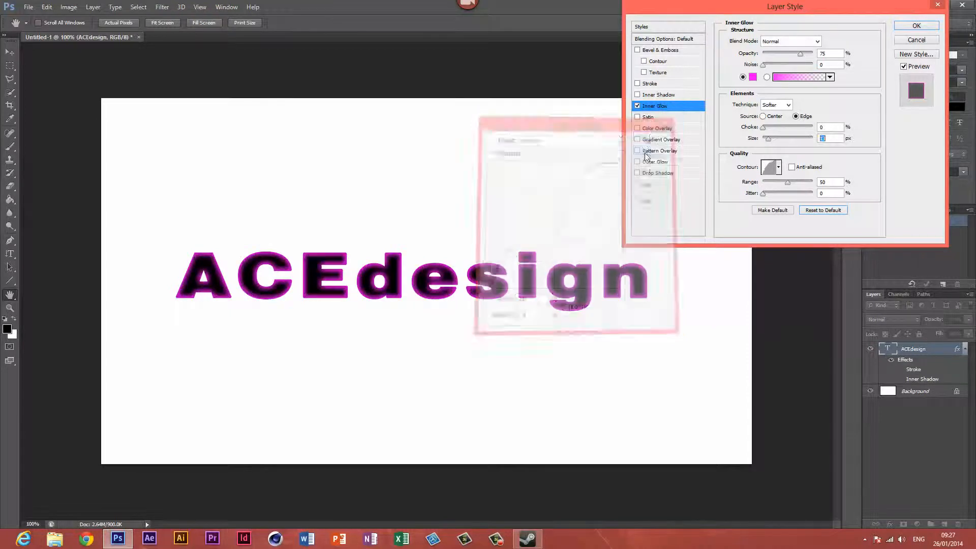
# Replace the inner glow with a satin effect coloured bright cyan (00ebff), and try larger and smaller satin sizes.
pyautogui.click(637, 105)
pyautogui.click(645, 118)
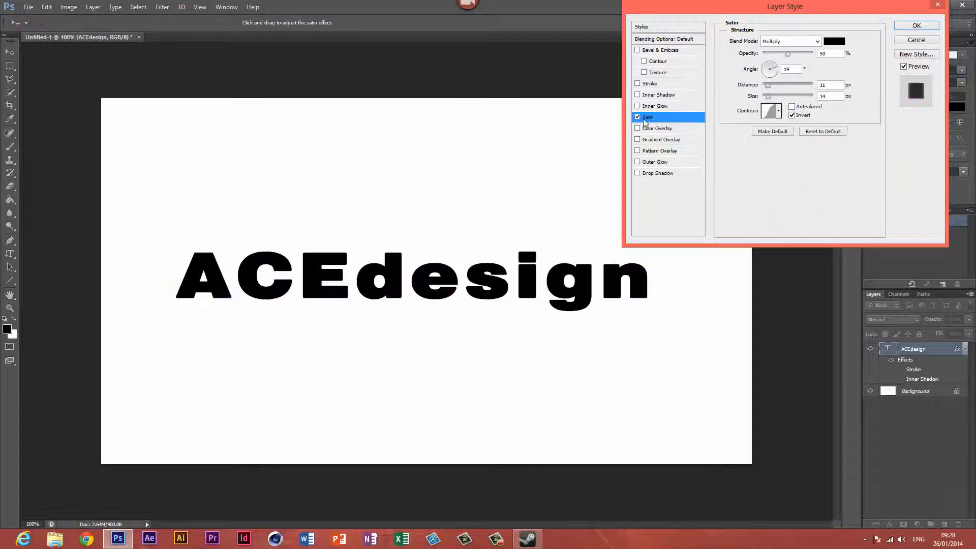
pyautogui.click(831, 44)
pyautogui.moveTo(680, 198); pyautogui.dragTo(714, 171)
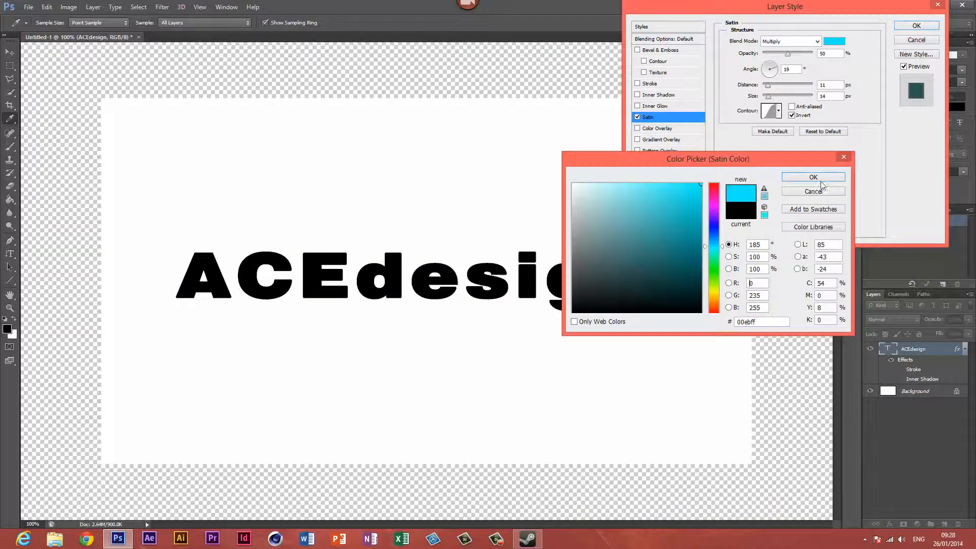
pyautogui.click(818, 180)
pyautogui.moveTo(769, 97); pyautogui.dragTo(821, 95)
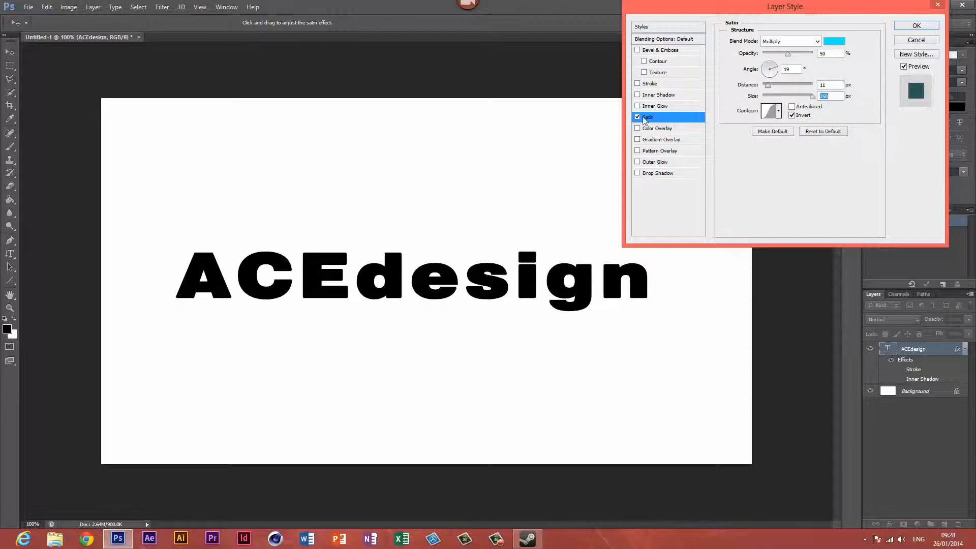
pyautogui.moveTo(772, 97); pyautogui.dragTo(733, 98)
# Turn off the satin effect, and try a red color overlay on the text before turning it off.
pyautogui.click(637, 117)
pyautogui.click(637, 129)
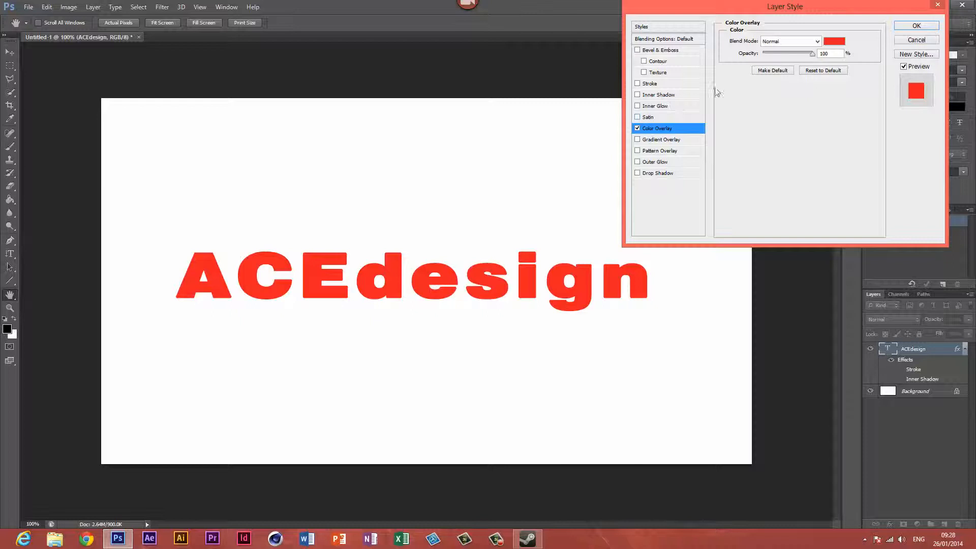
pyautogui.click(637, 128)
# Apply a gradient overlay to the text with the Orange, Yellow, Orange preset at a 180° angle, also trying Blue, Red, Yellow.
pyautogui.click(656, 140)
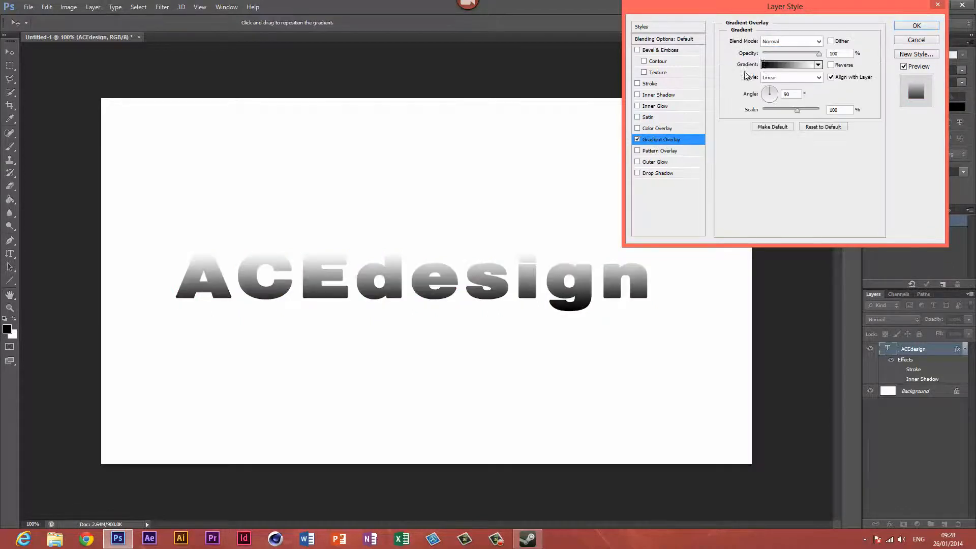
pyautogui.click(768, 65)
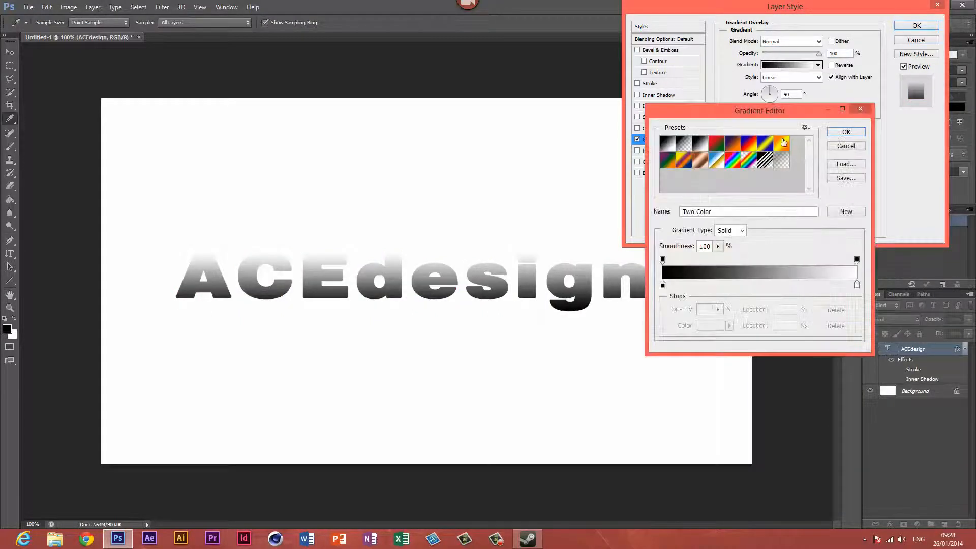
pyautogui.click(782, 144)
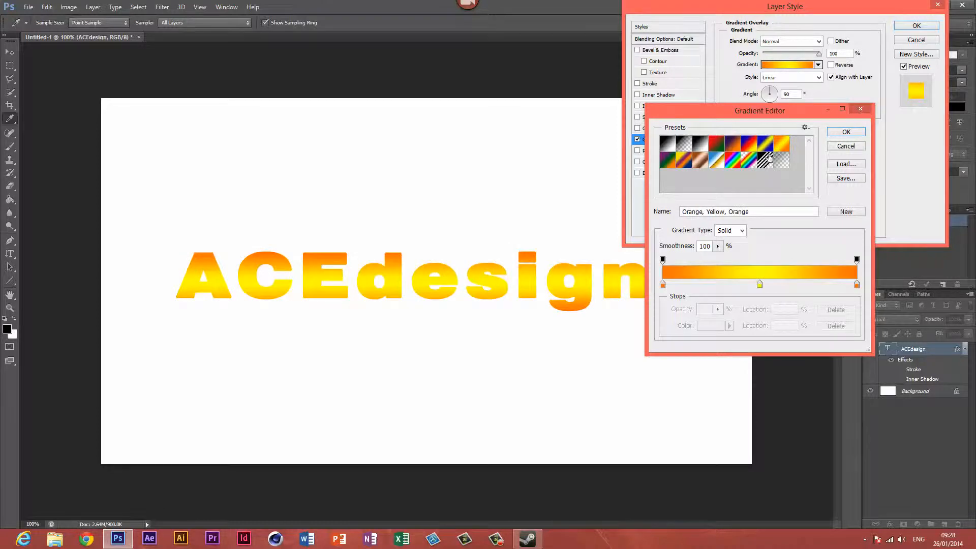
pyautogui.click(748, 144)
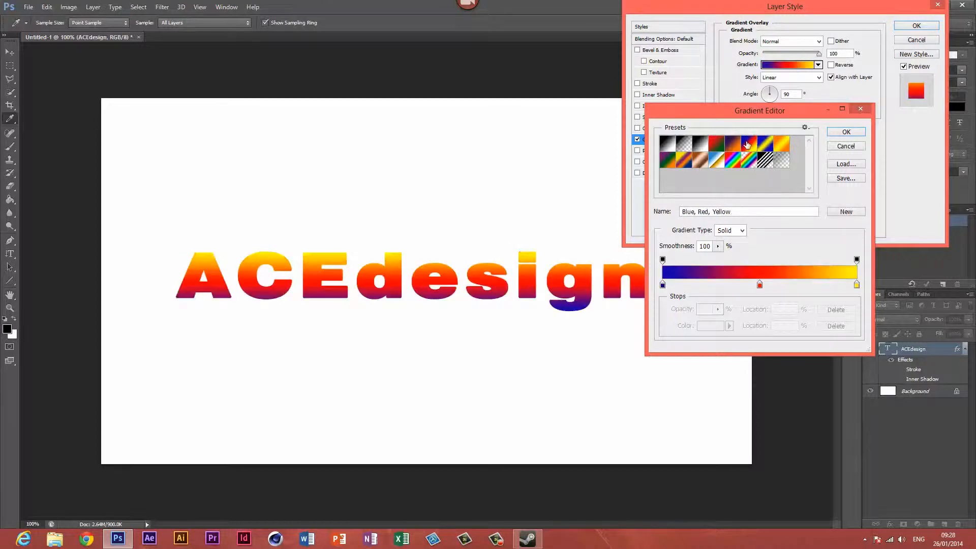
pyautogui.click(784, 144)
pyautogui.click(835, 131)
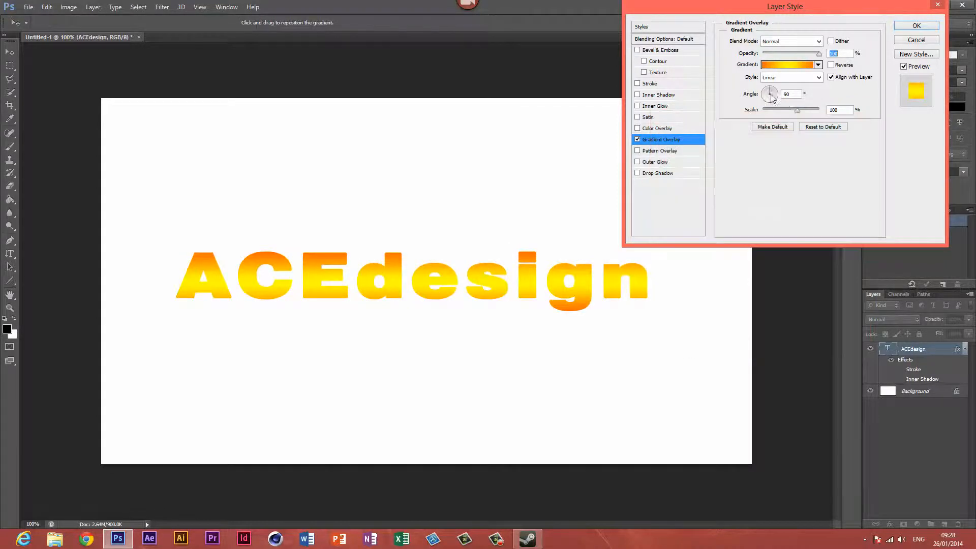
pyautogui.write('180')
pyautogui.press('Return')
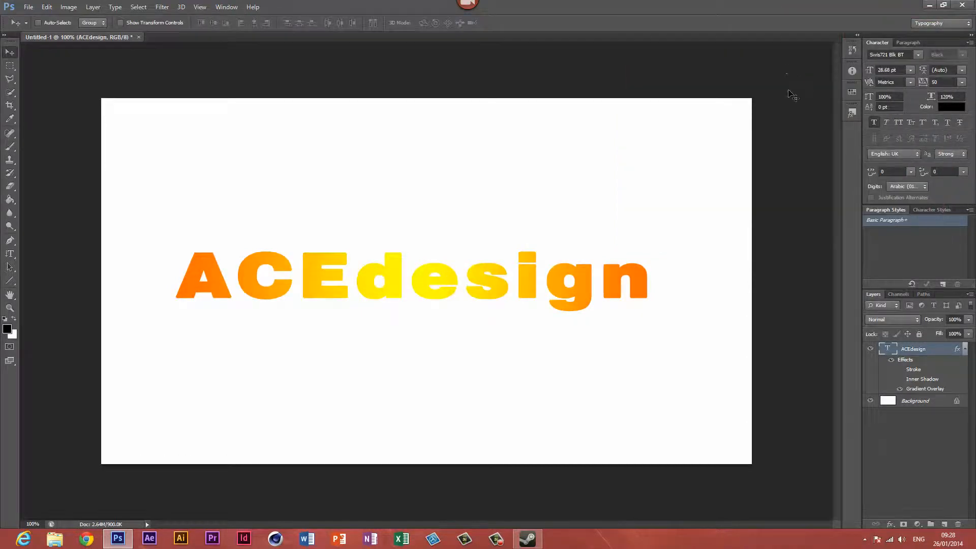
# Reopen the text's gradient overlay settings, set the angle to 90°, and turn the overlay off.
pyautogui.click(889, 524)
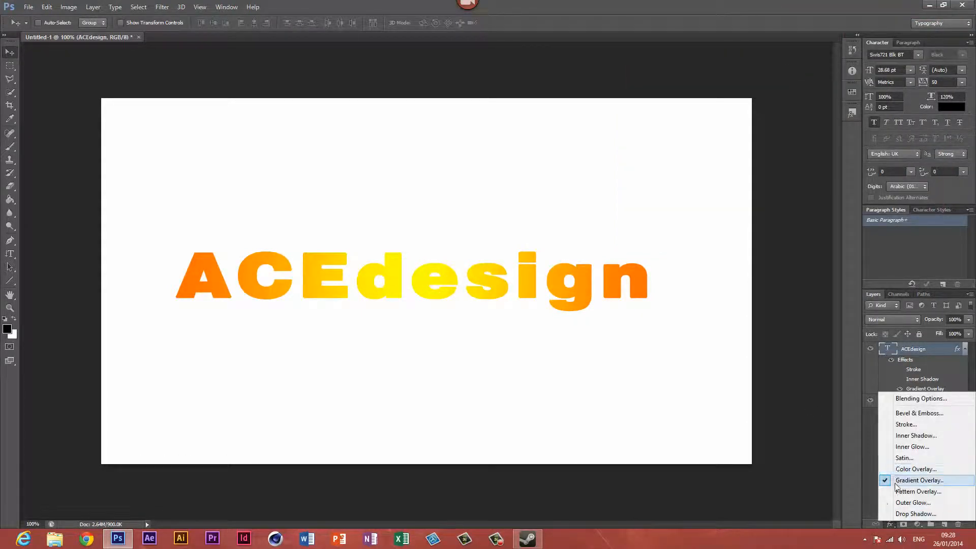
pyautogui.click(895, 481)
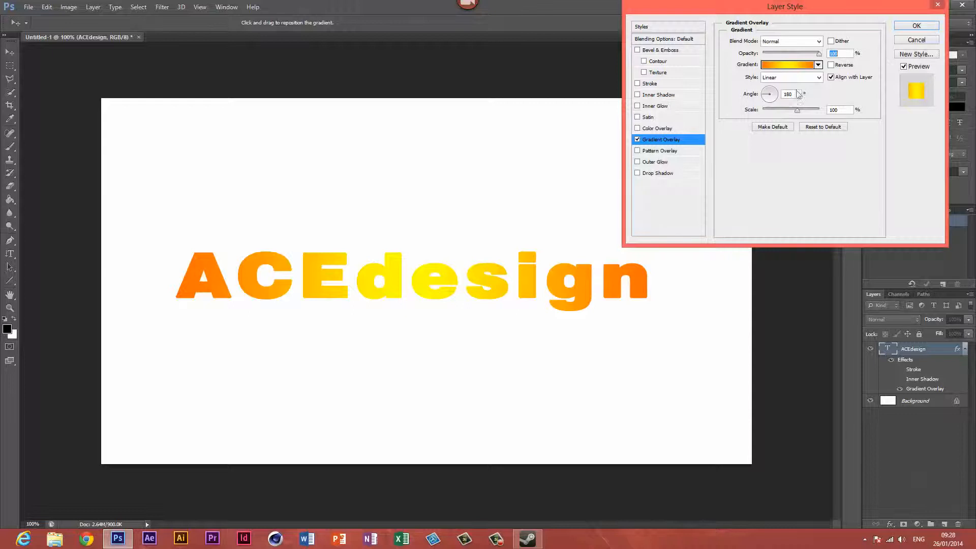
pyautogui.click(773, 105)
pyautogui.moveTo(773, 105); pyautogui.dragTo(769, 87)
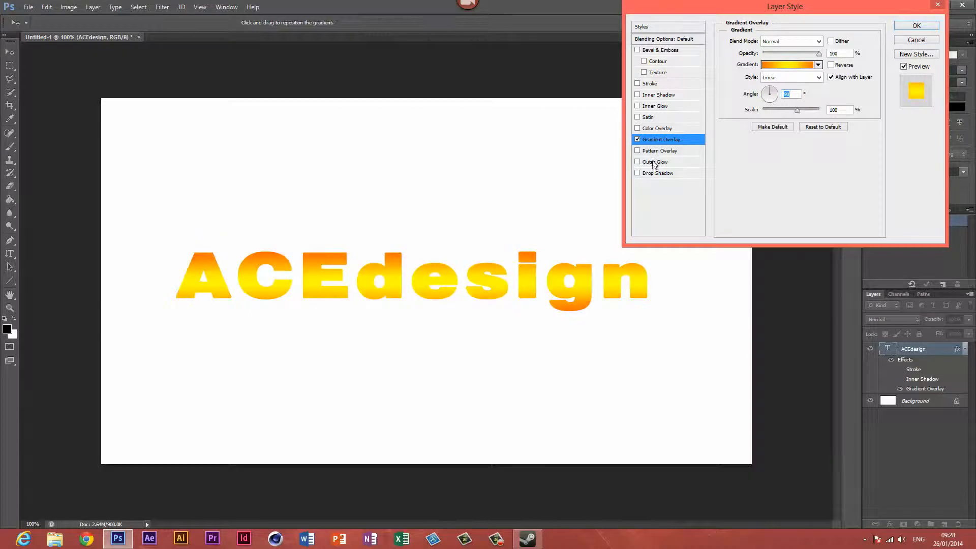
pyautogui.click(637, 139)
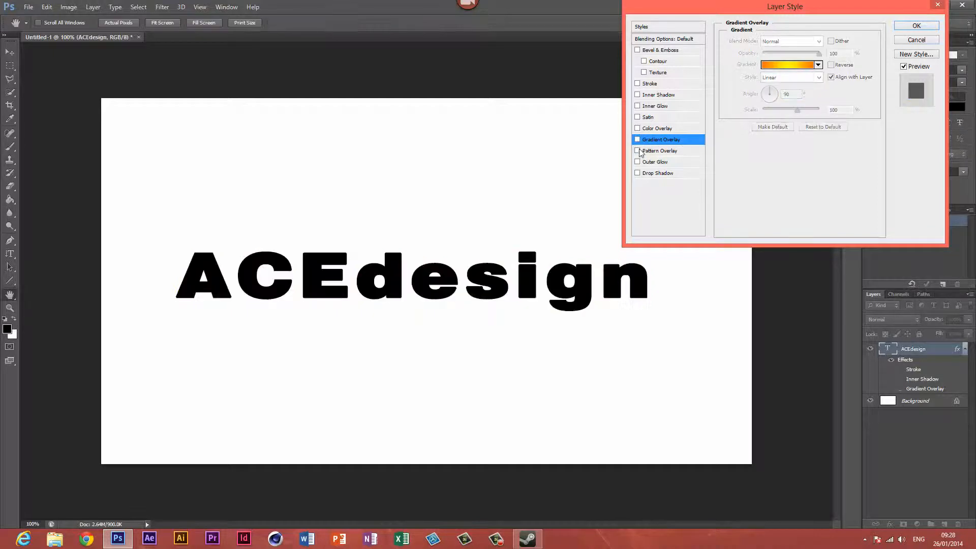
# Try the blue bubble pattern overlay on the text, browse the other patterns, and turn the overlay off.
pyautogui.click(637, 151)
pyautogui.click(655, 151)
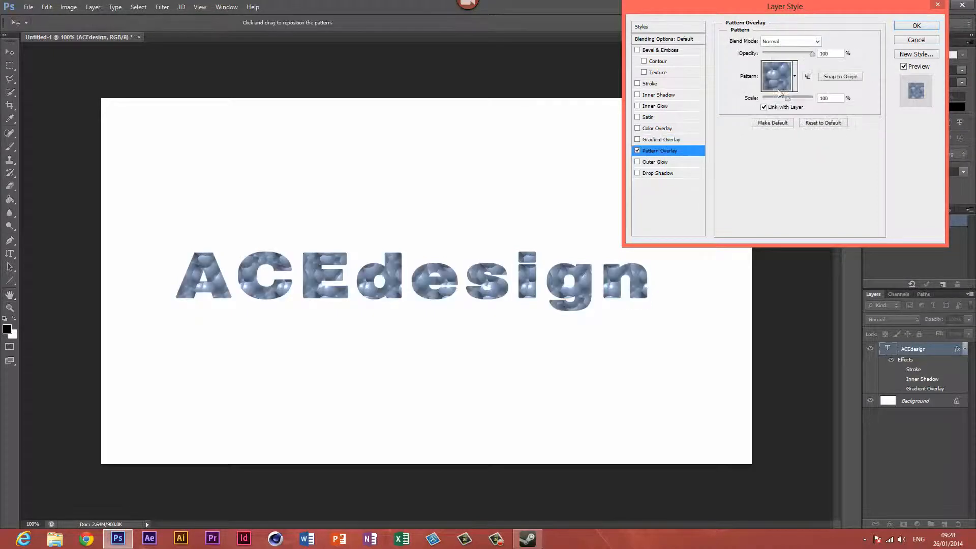
pyautogui.click(796, 88)
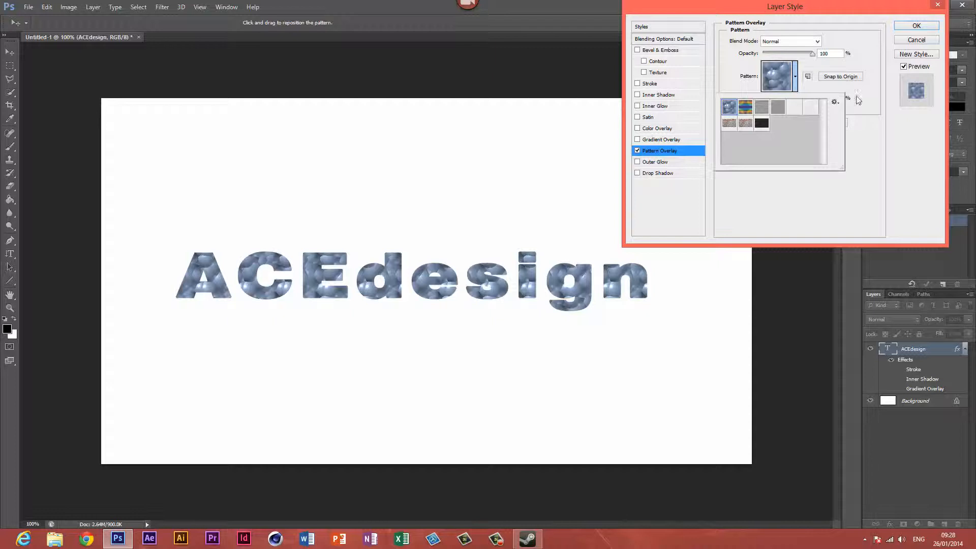
pyautogui.click(857, 120)
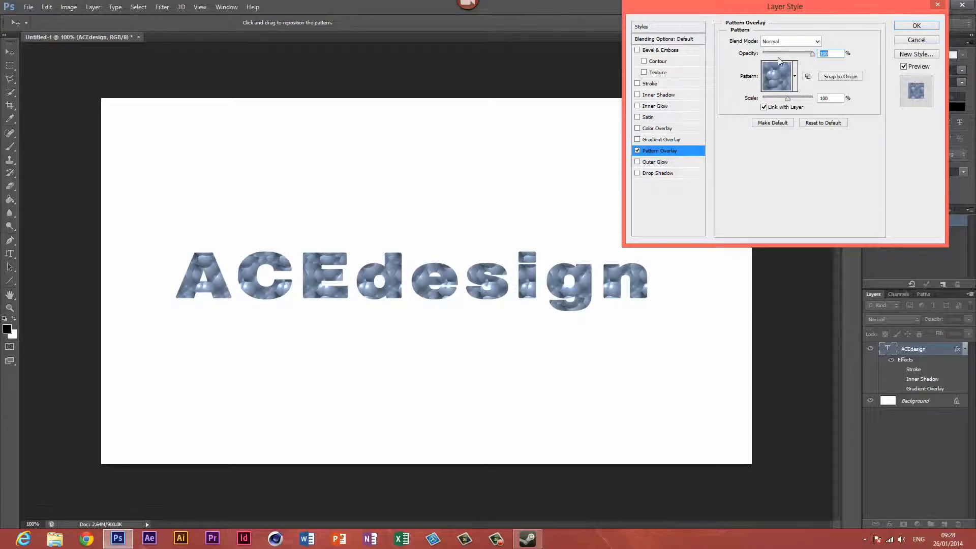
pyautogui.click(636, 151)
# Add an outer glow to the text and change its colour to bright blue (0024ff).
pyautogui.click(637, 162)
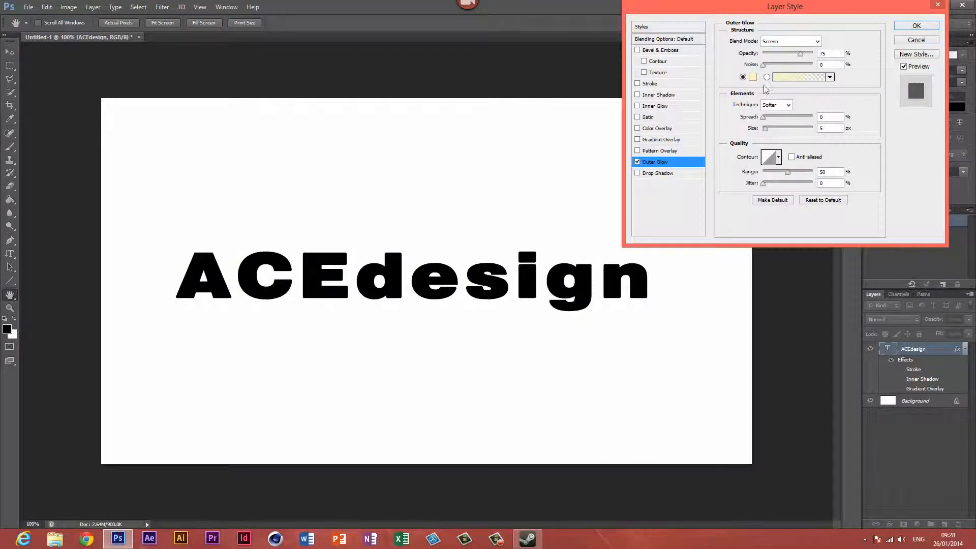
pyautogui.click(753, 77)
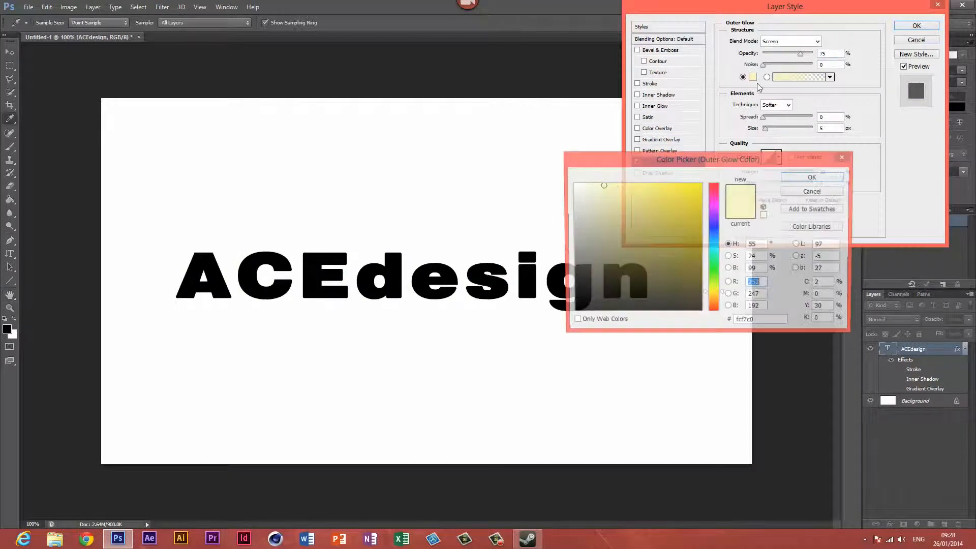
pyautogui.click(725, 229)
pyautogui.click(701, 184)
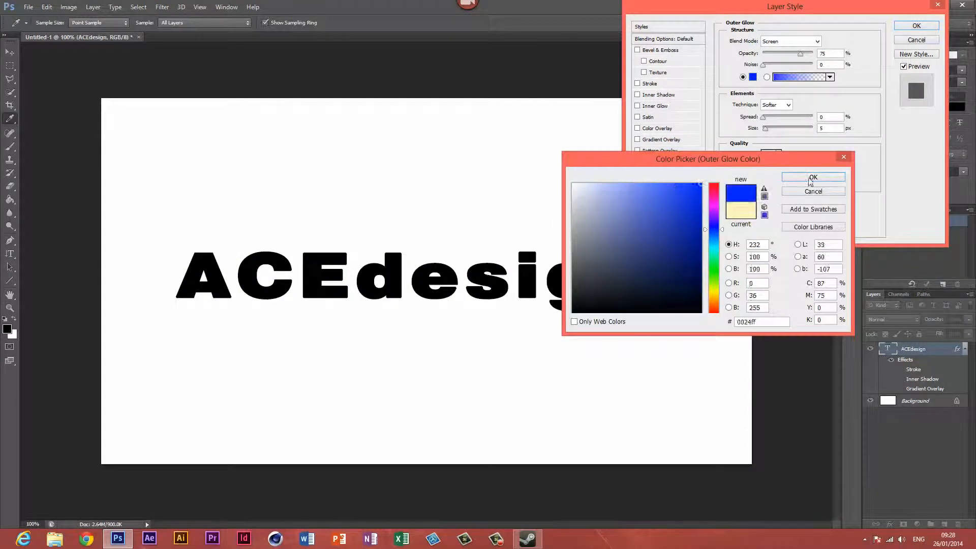
pyautogui.click(812, 177)
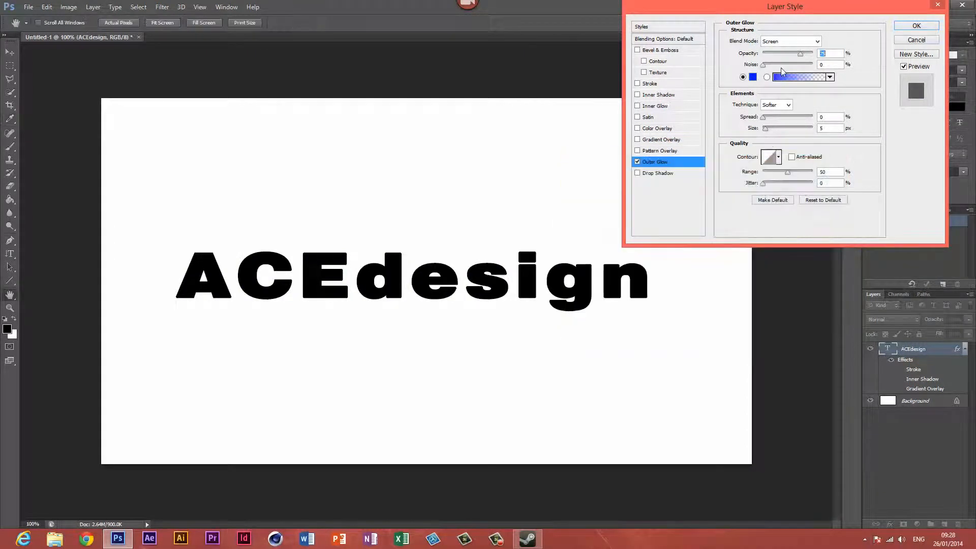
# Set the outer glow's blend mode to Normal and its size to 29 px.
pyautogui.click(807, 47)
pyautogui.click(782, 41)
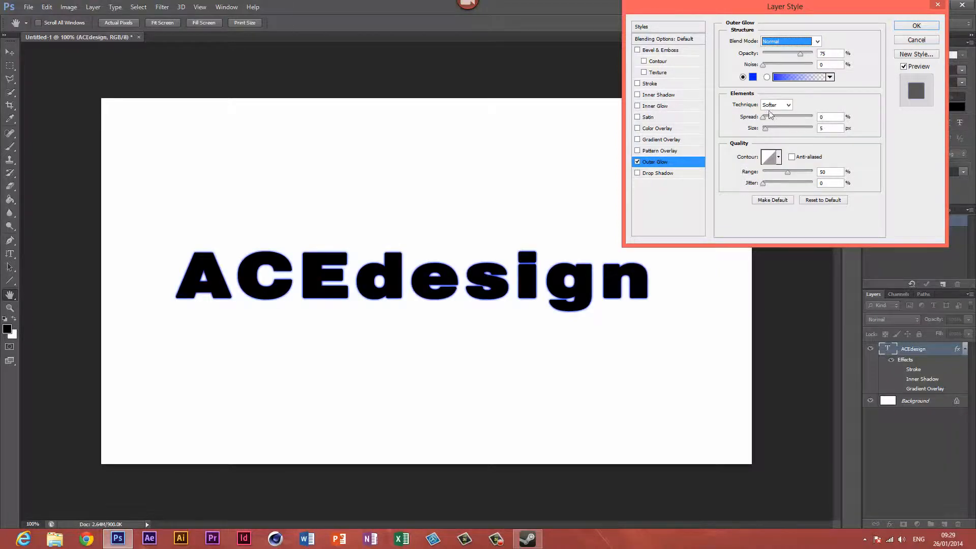
pyautogui.moveTo(765, 127); pyautogui.dragTo(770, 127)
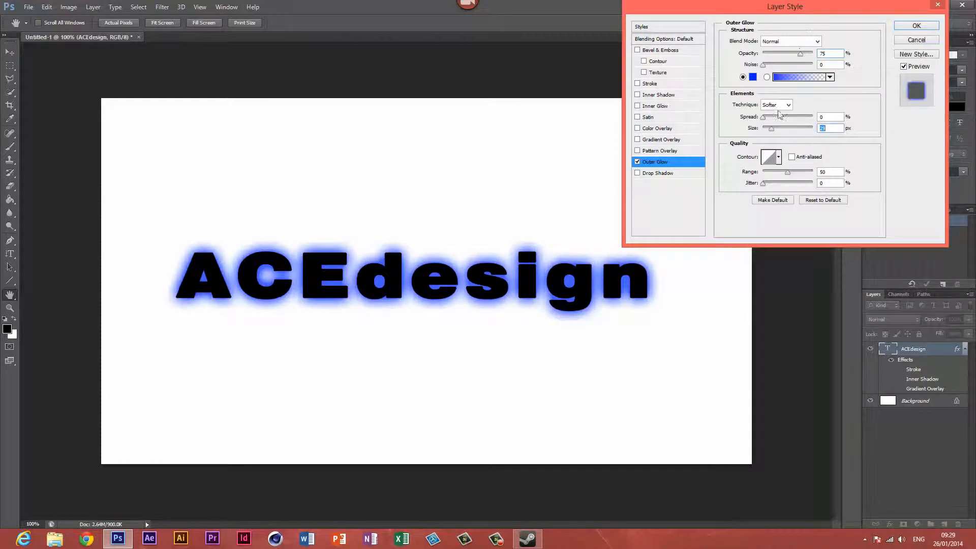
# Try the Precise technique for the outer glow and return to Softer.
pyautogui.click(776, 105)
pyautogui.click(768, 121)
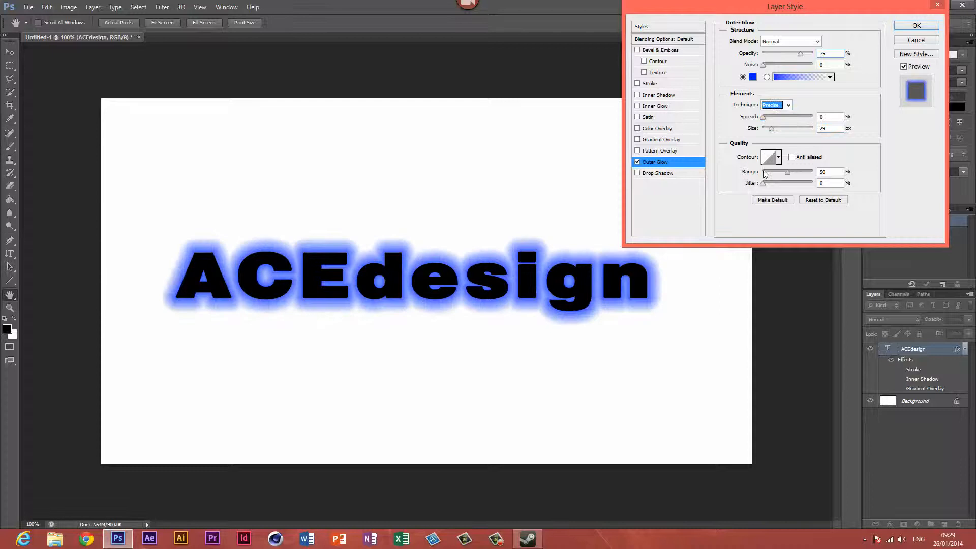
pyautogui.click(787, 105)
pyautogui.click(770, 112)
# Compare several contour presets for the outer glow and settle on the single-peak Ring contour.
pyautogui.click(778, 157)
pyautogui.click(734, 200)
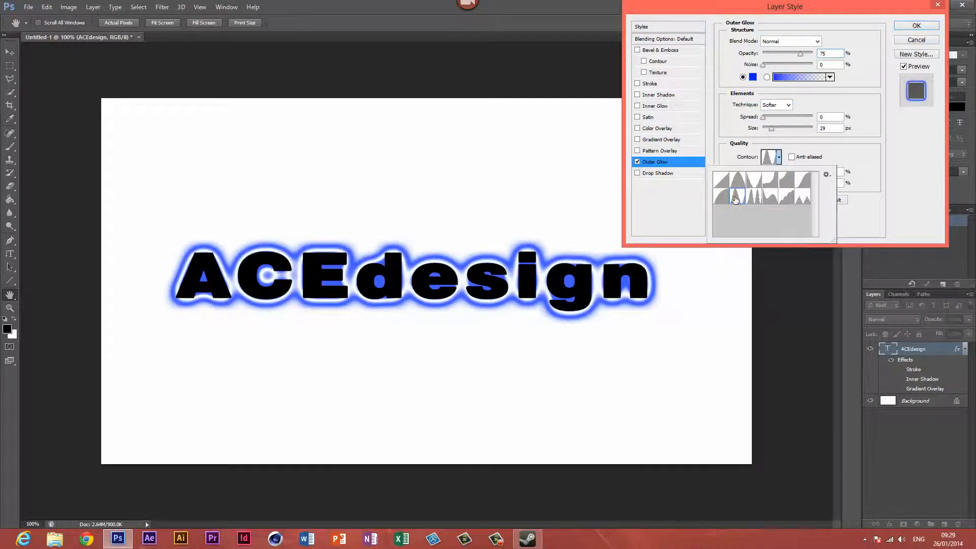
pyautogui.click(721, 196)
pyautogui.click(746, 198)
pyautogui.click(769, 198)
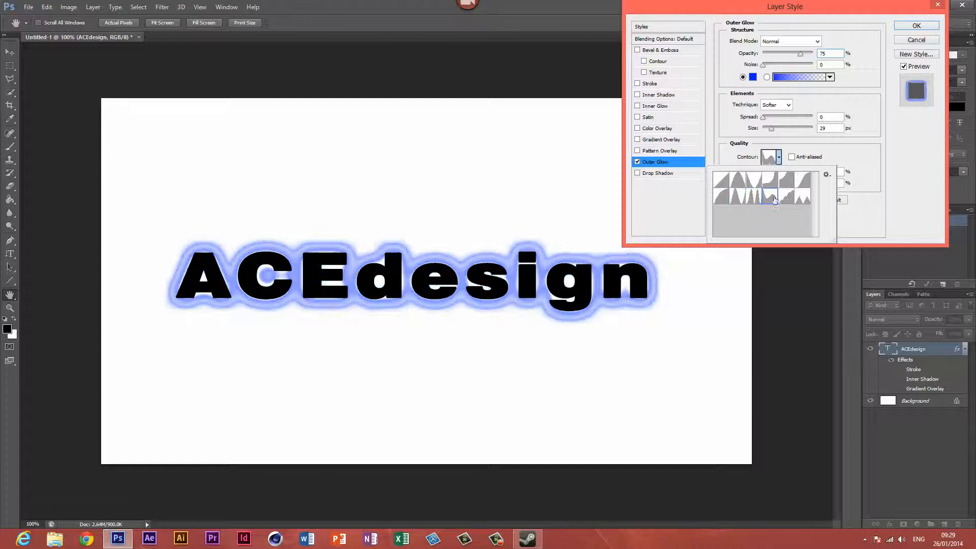
pyautogui.click(801, 199)
pyautogui.click(785, 195)
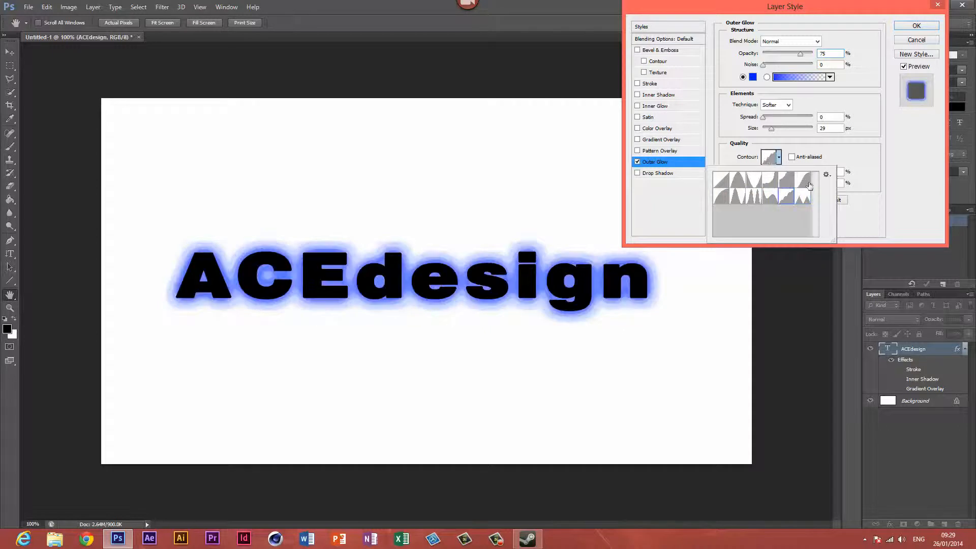
pyautogui.click(804, 182)
pyautogui.click(787, 184)
pyautogui.click(737, 184)
pyautogui.click(736, 195)
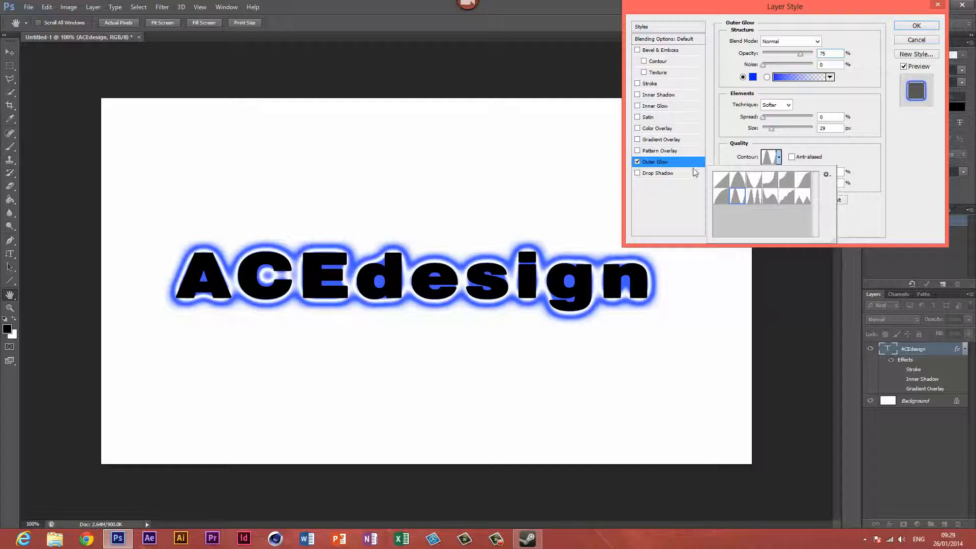
# Add a drop shadow to the text and turn off the outer glow.
pyautogui.click(637, 161)
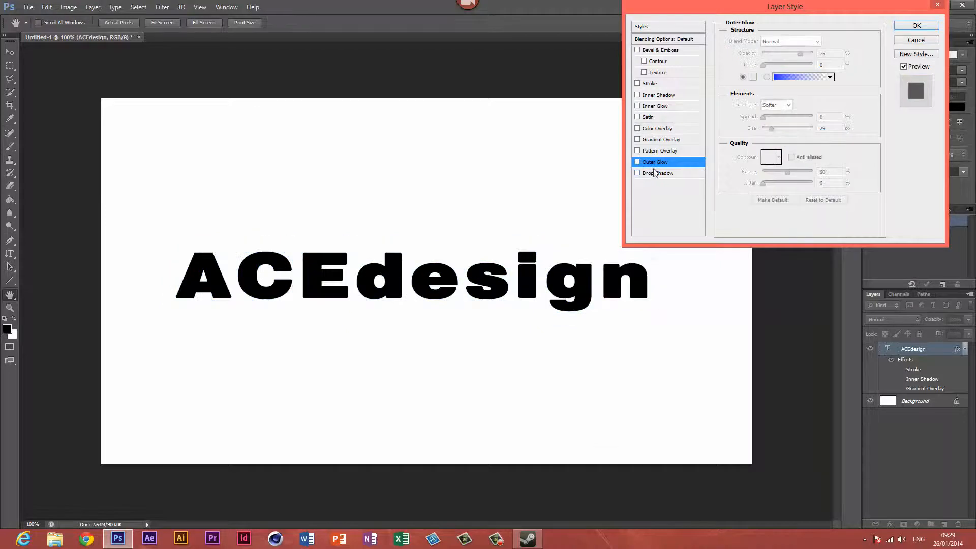
pyautogui.click(654, 163)
pyautogui.click(655, 174)
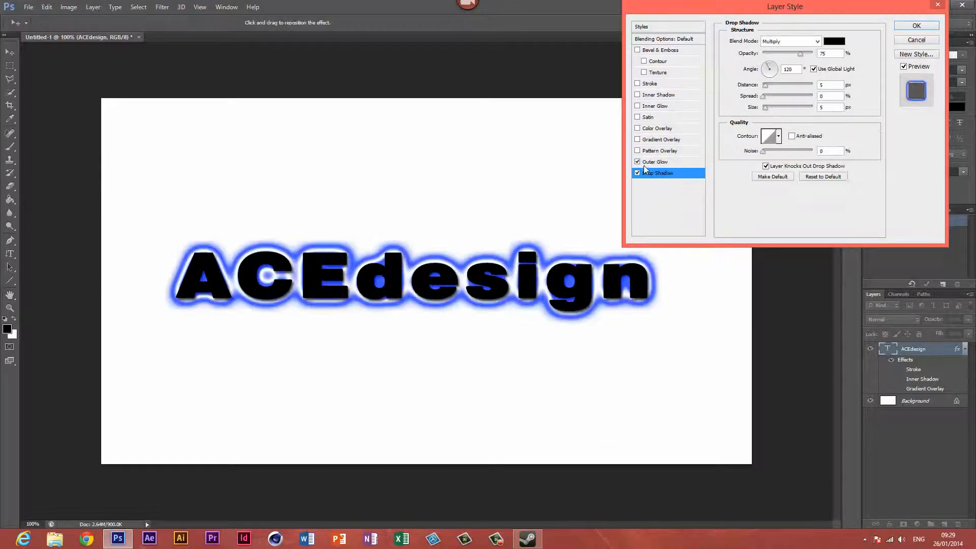
pyautogui.click(643, 163)
pyautogui.click(637, 162)
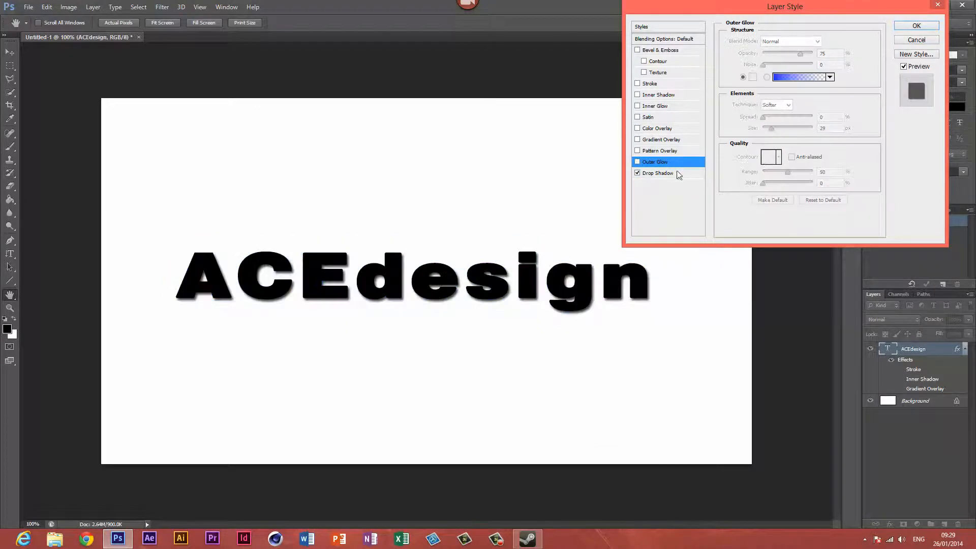
# Try an orange drop shadow on the text in Normal blend mode and discard the layer style changes.
pyautogui.click(677, 174)
pyautogui.click(830, 43)
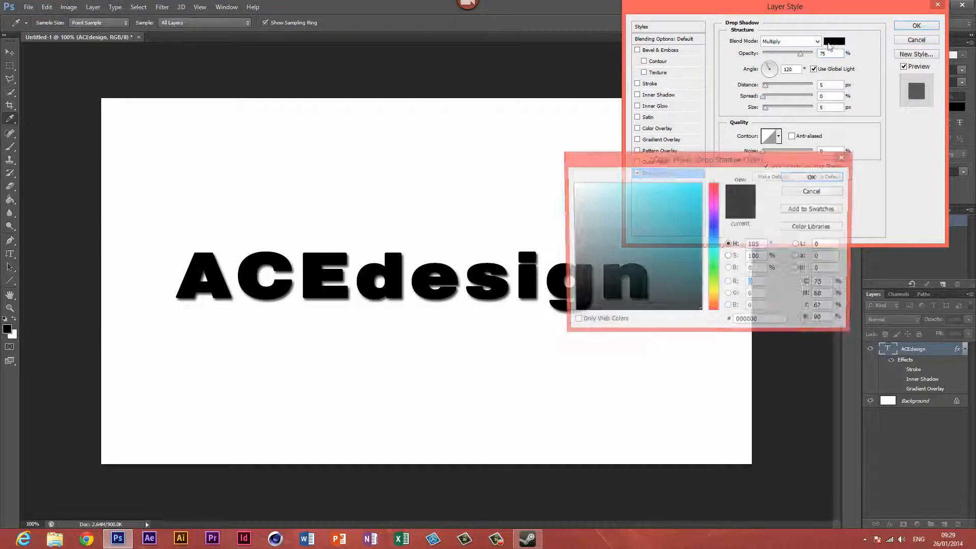
pyautogui.moveTo(716, 312); pyautogui.dragTo(714, 303)
pyautogui.click(700, 184)
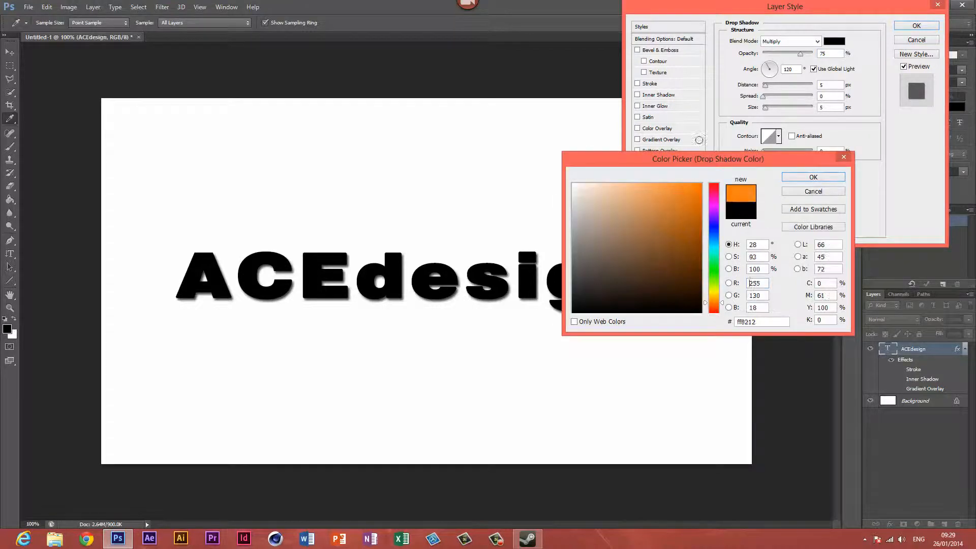
pyautogui.press('Return')
pyautogui.click(787, 41)
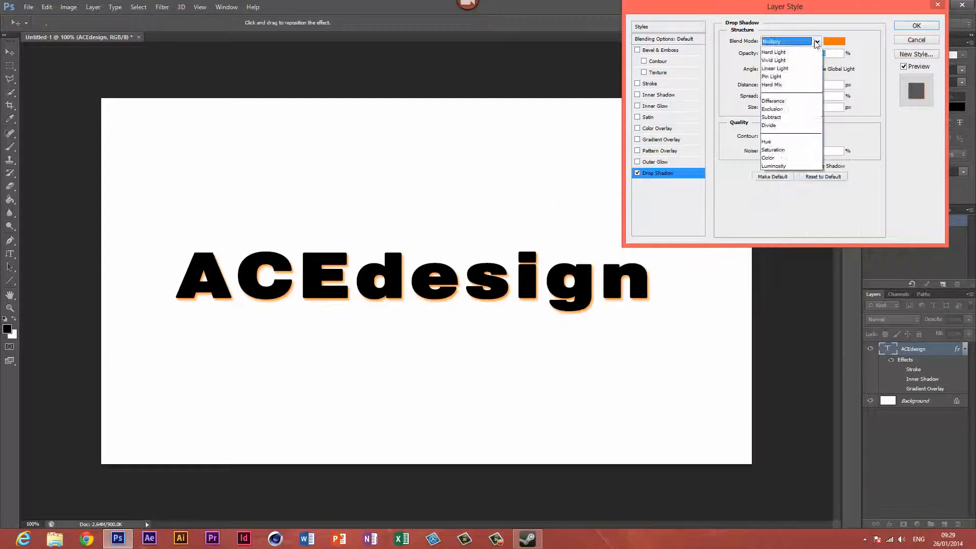
pyautogui.click(771, 51)
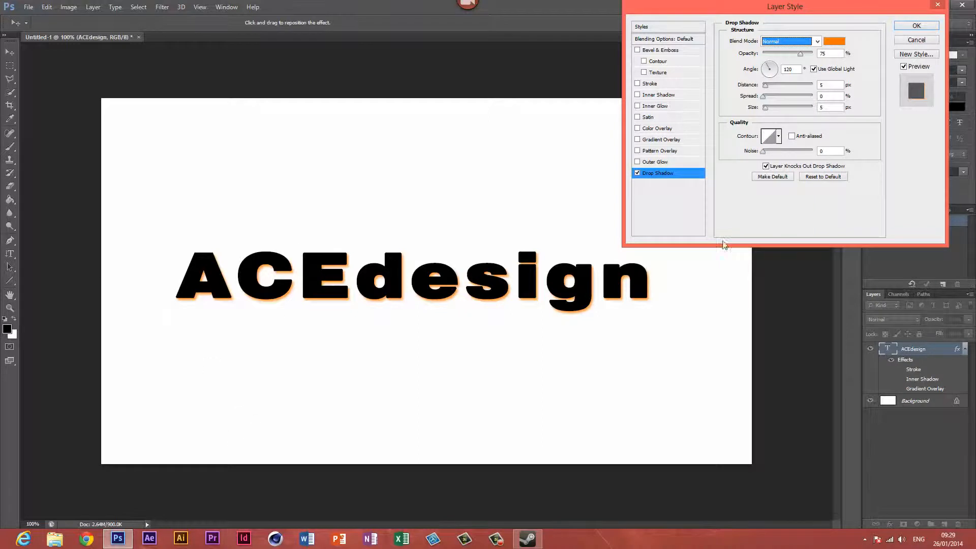
pyautogui.click(911, 39)
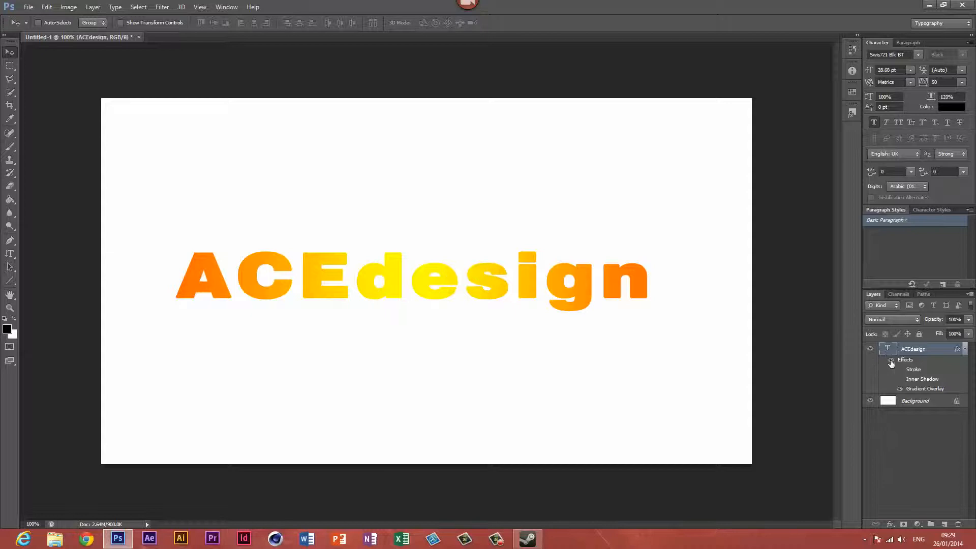
# Clear all layer styles from the ACEdesign text layer.
pyautogui.rightClick(910, 349)
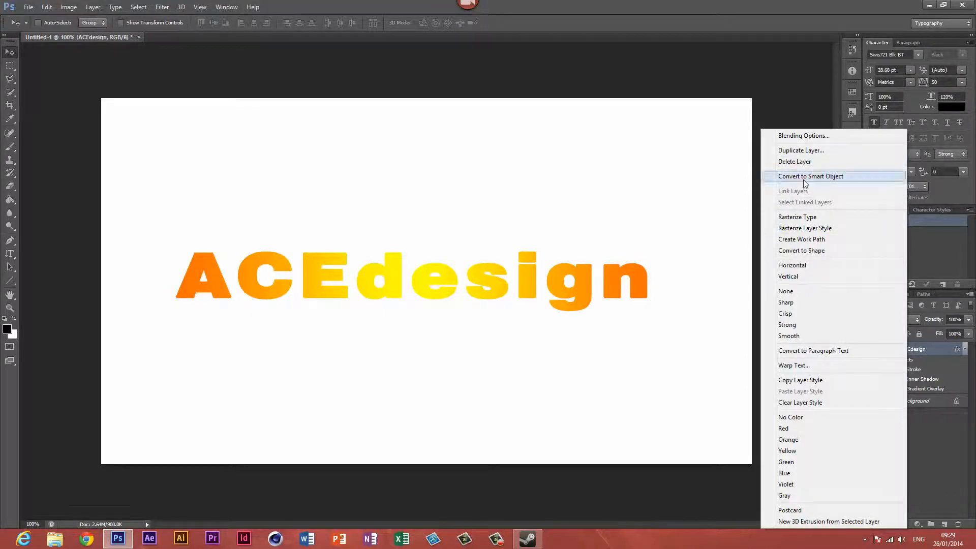
pyautogui.click(804, 407)
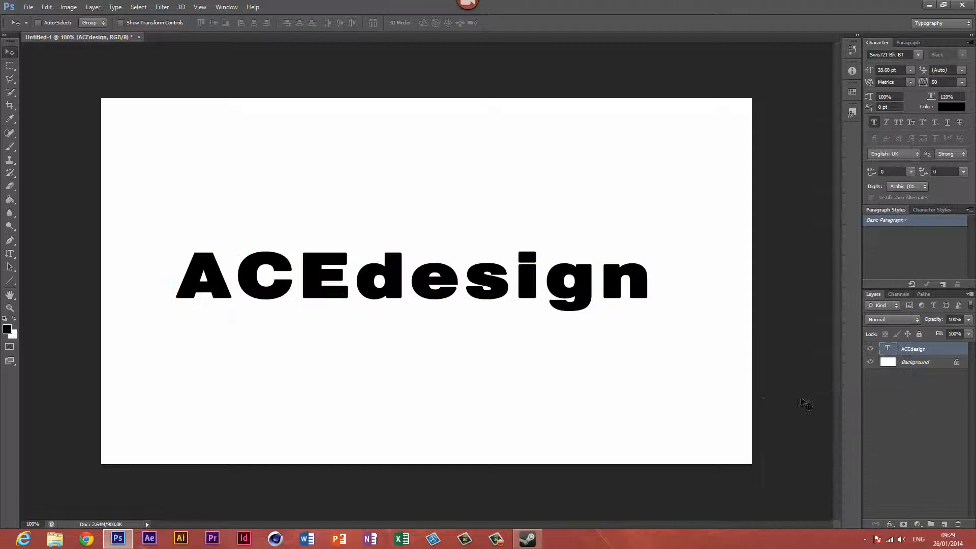
pyautogui.rightClick(877, 386)
pyautogui.click(725, 350)
pyautogui.hotkey('ctrl', 'n')
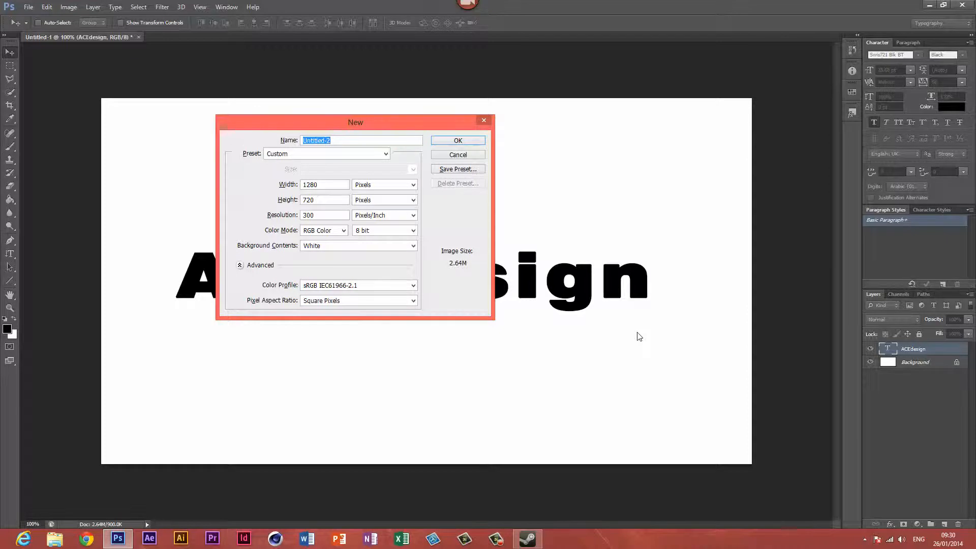
pyautogui.press('BackSpace')
pyautogui.press('Return')
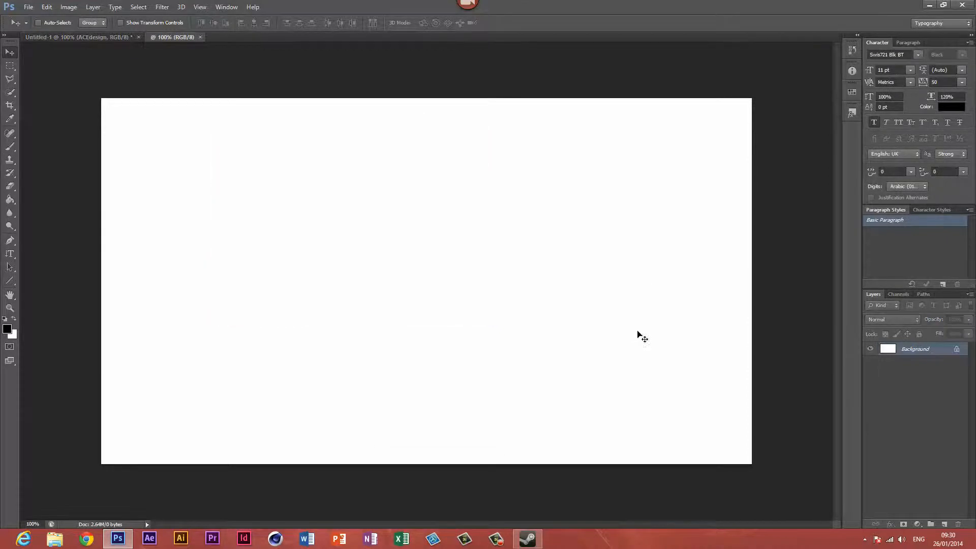
pyautogui.click(200, 37)
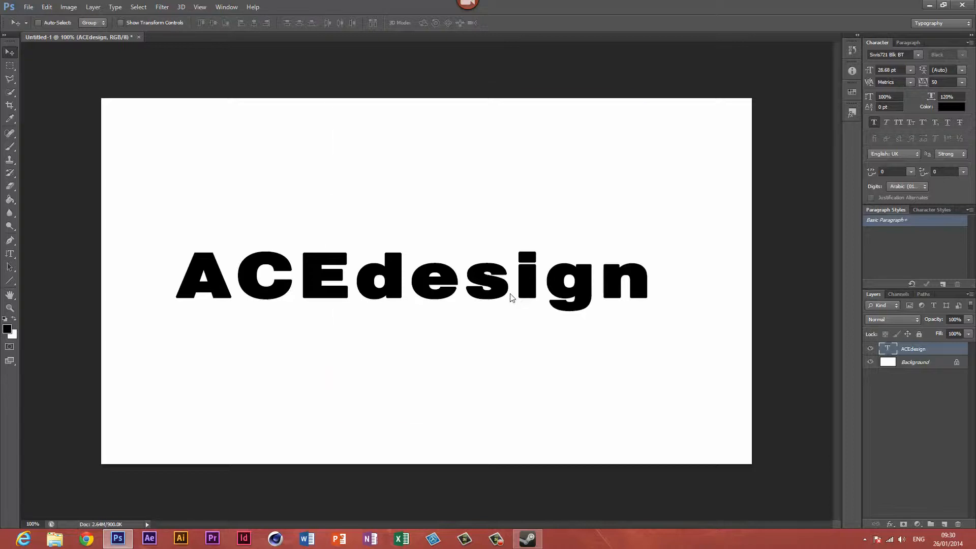
# Open the magma-texture image as a separate document.
pyautogui.hotkey('ctrl', 'o')
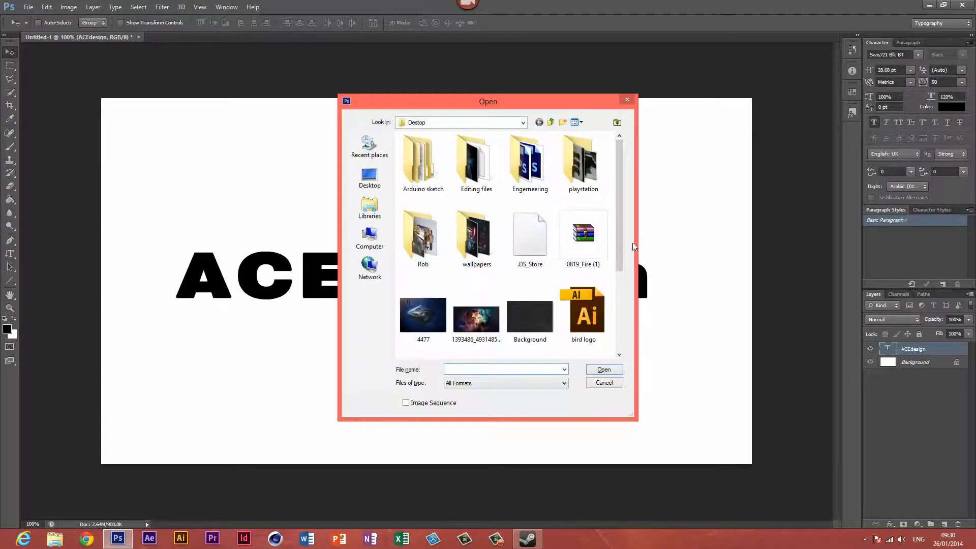
pyautogui.click(582, 312)
pyautogui.click(530, 315)
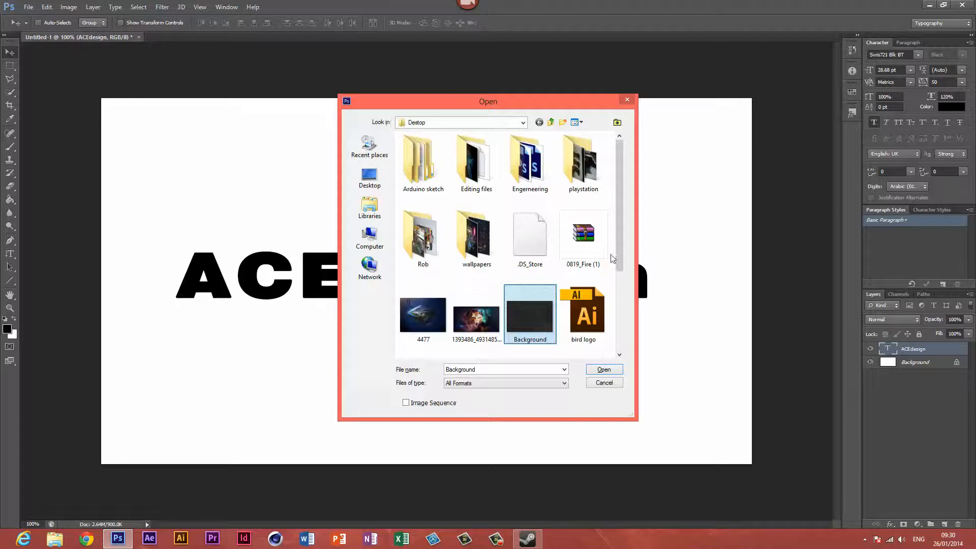
pyautogui.scroll(-2, 605, 254)
pyautogui.click(584, 269)
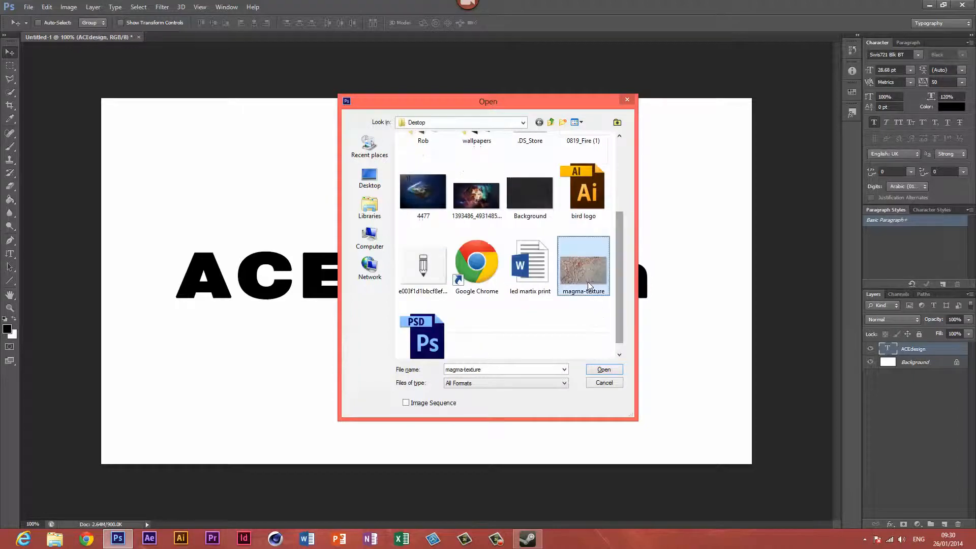
pyautogui.click(598, 370)
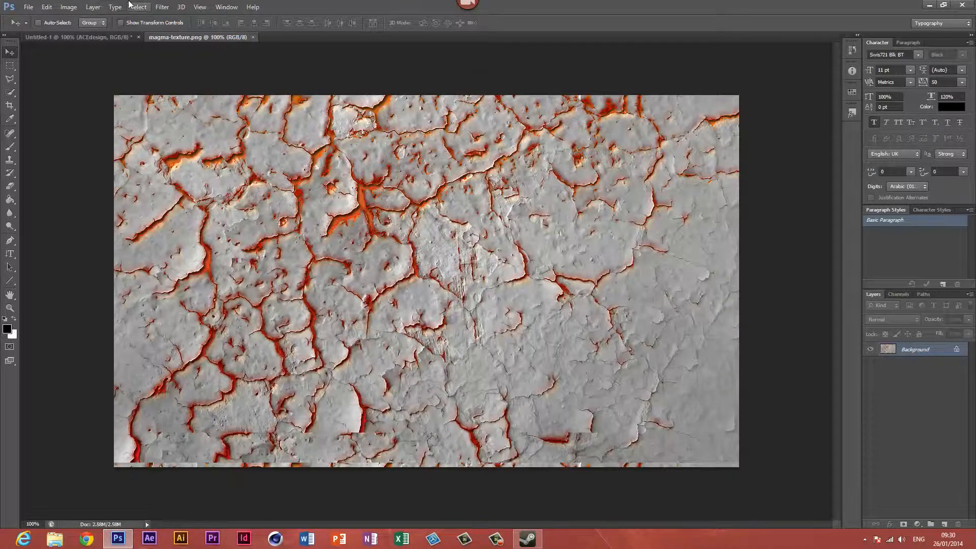
# Define the magma texture image as a pattern named "Text tutorial".
pyautogui.click(51, 6)
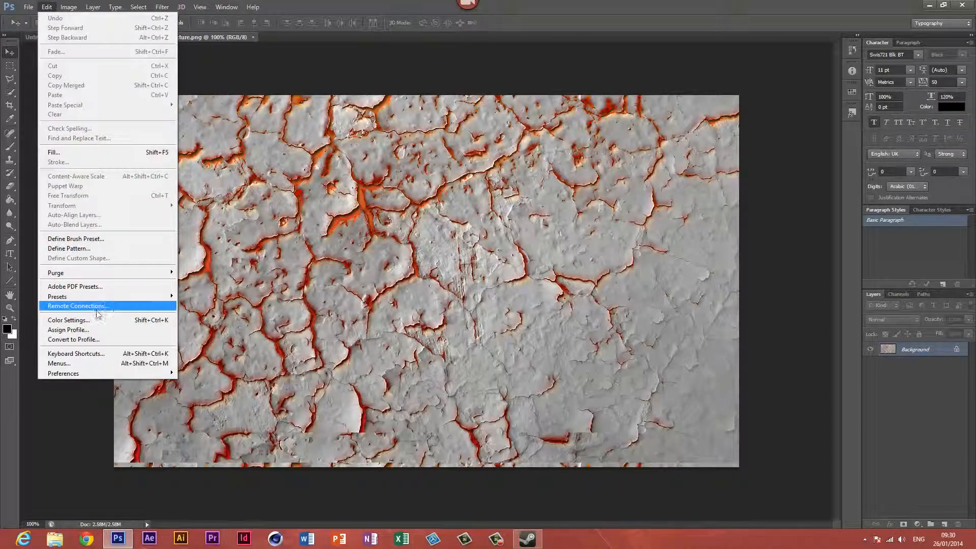
pyautogui.moveTo(106, 299)
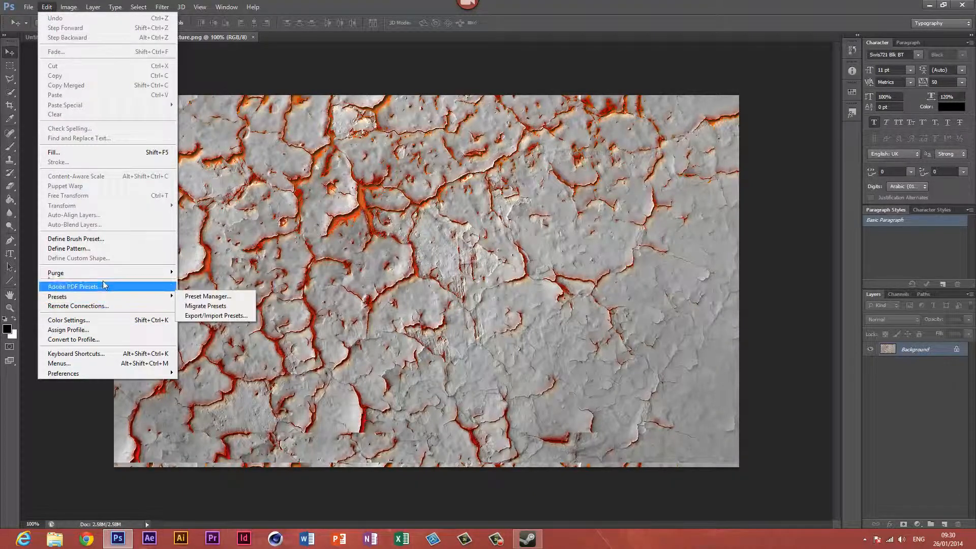
pyautogui.click(72, 248)
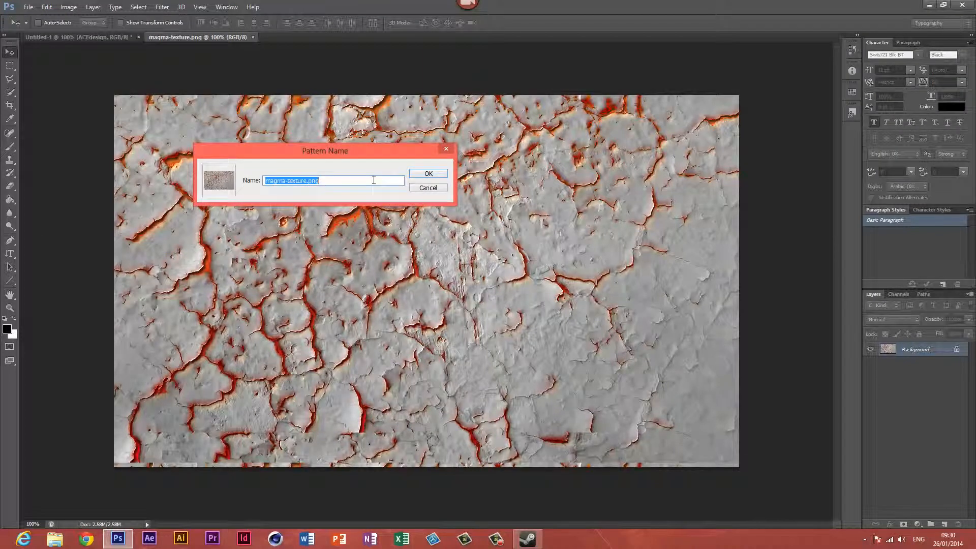
pyautogui.write('Text tutorial')
pyautogui.press('Return')
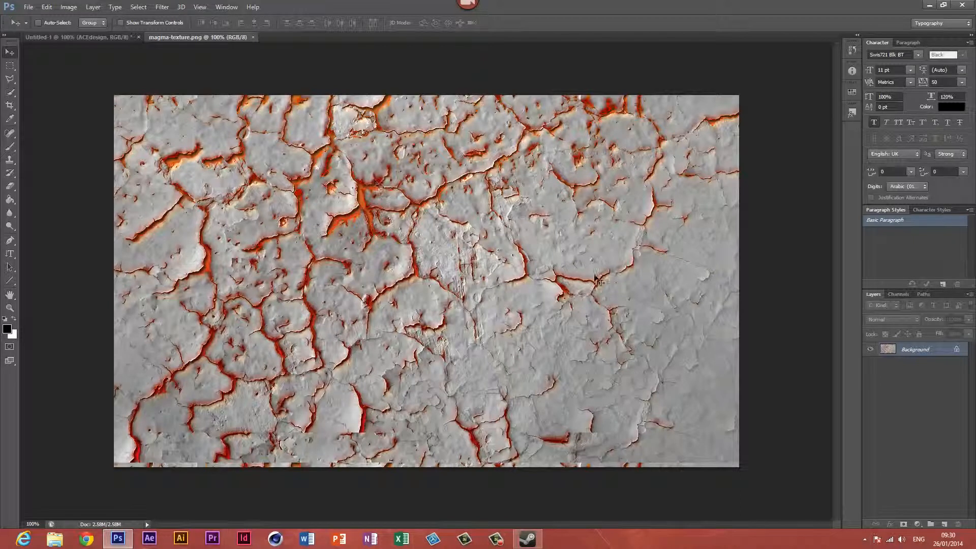
# Apply the magma texture as a pattern overlay on the ACEdesign text in Untitled-1 and shift the pattern within the letters.
pyautogui.click(75, 38)
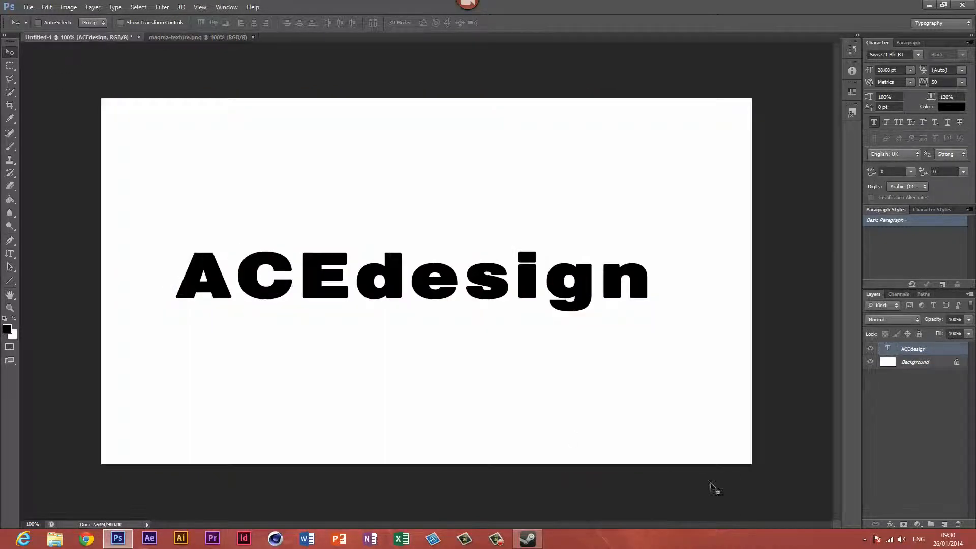
pyautogui.click(890, 524)
pyautogui.click(912, 493)
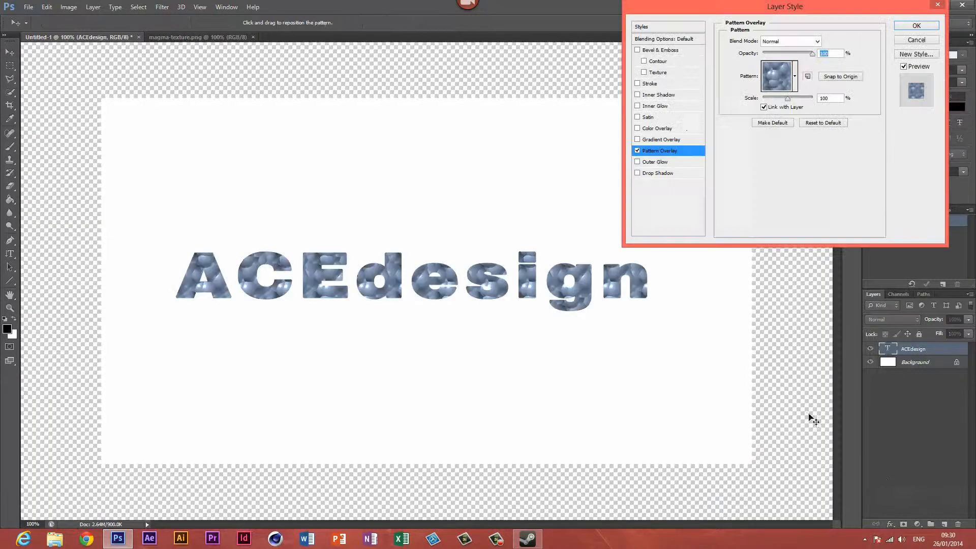
pyautogui.click(795, 76)
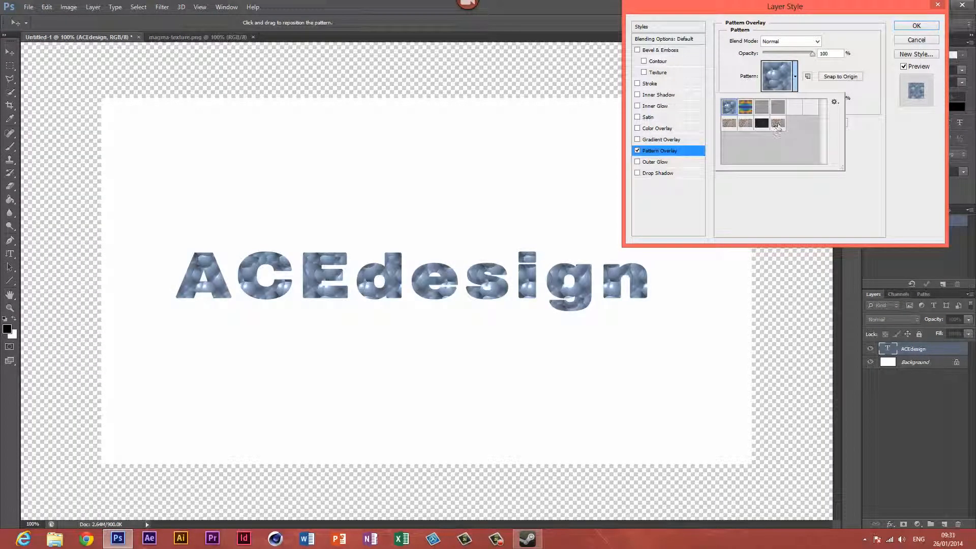
pyautogui.click(777, 123)
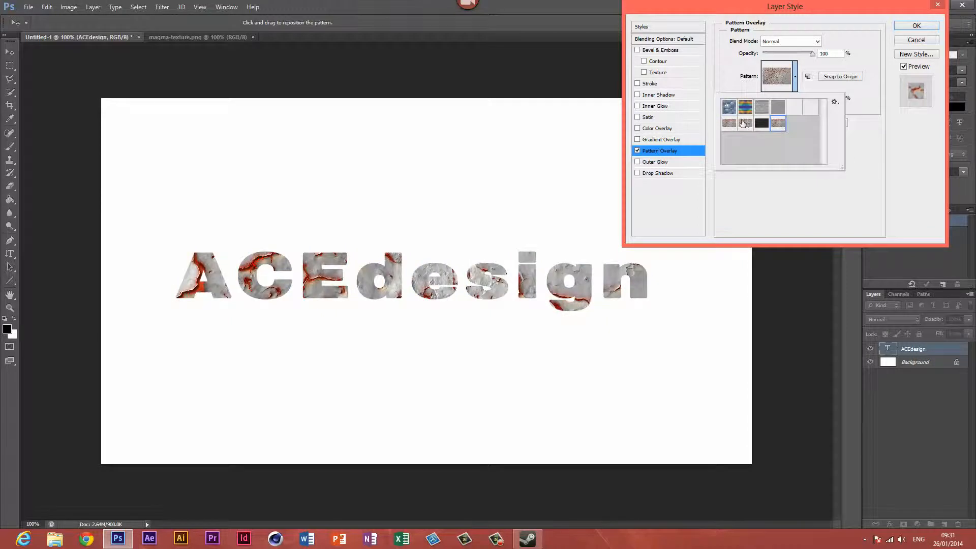
pyautogui.click(582, 323)
pyautogui.moveTo(582, 322); pyautogui.dragTo(517, 355)
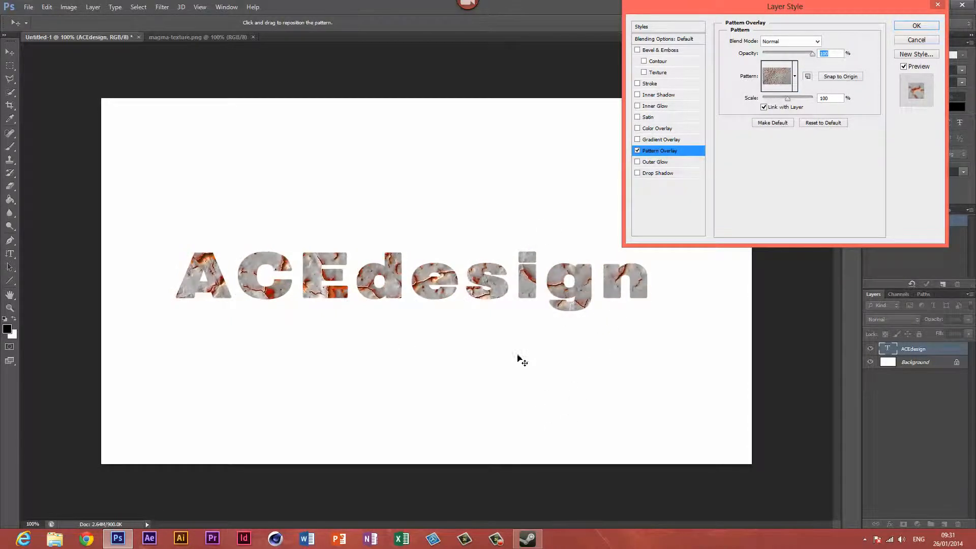
# Scale the overlay pattern to 83% and reposition it in the letters, trying 46% opacity before restoring 100%.
pyautogui.moveTo(810, 54); pyautogui.dragTo(786, 53)
pyautogui.moveTo(788, 98); pyautogui.dragTo(768, 109)
pyautogui.moveTo(619, 288); pyautogui.dragTo(625, 297)
pyautogui.moveTo(771, 101); pyautogui.dragTo(783, 98)
pyautogui.moveTo(602, 281); pyautogui.dragTo(598, 313)
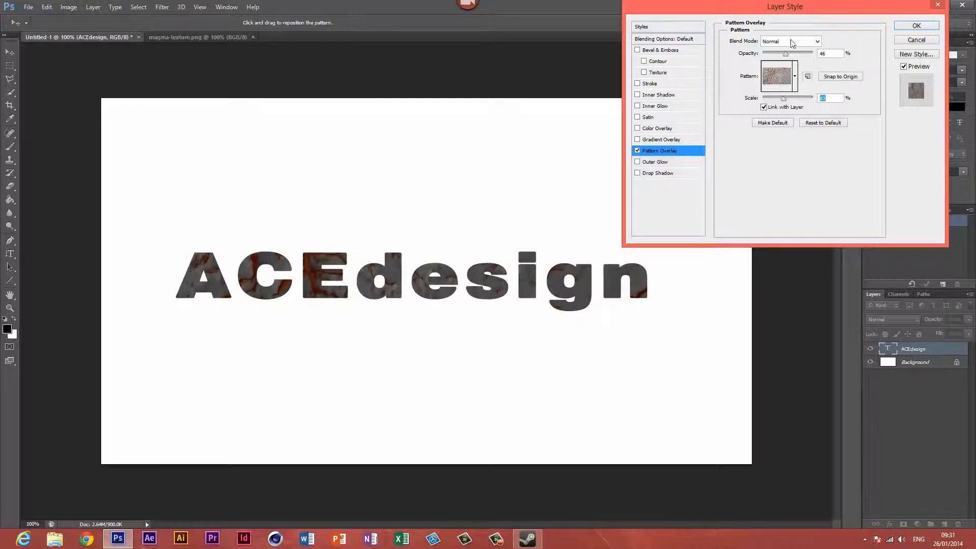
pyautogui.moveTo(785, 54); pyautogui.dragTo(848, 55)
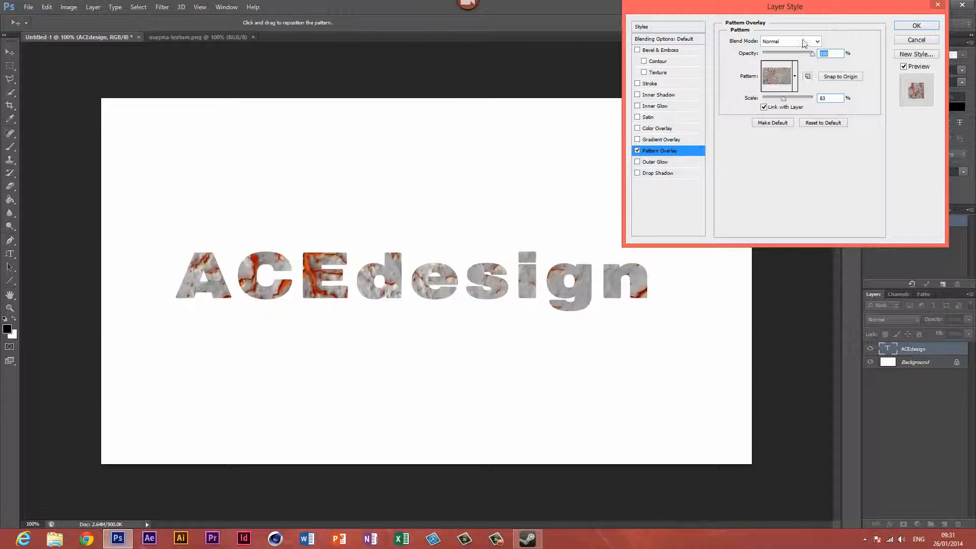
# Compare blend modes such as Lighten and Color Dodge for the pattern overlay and return to Normal.
pyautogui.click(808, 41)
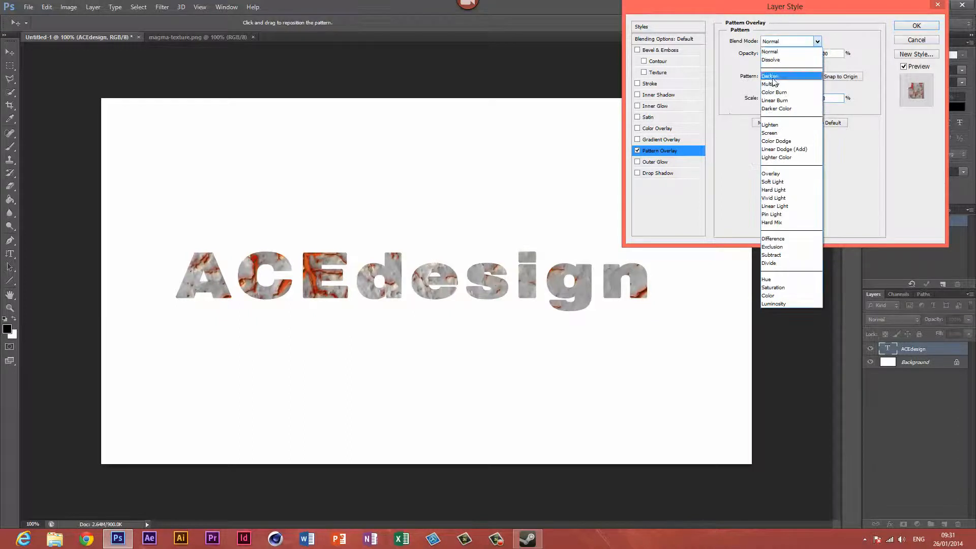
pyautogui.click(773, 128)
pyautogui.press('Down')
pyautogui.press('Down')
pyautogui.press('Down')
pyautogui.press('Down')
pyautogui.press('Down')
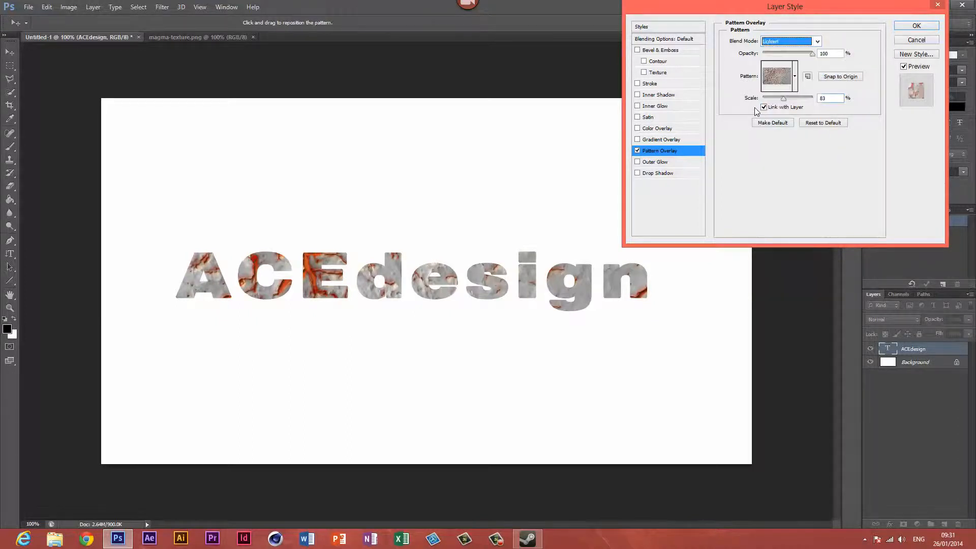
pyautogui.press('Up')
pyautogui.press('Up')
pyautogui.click(788, 41)
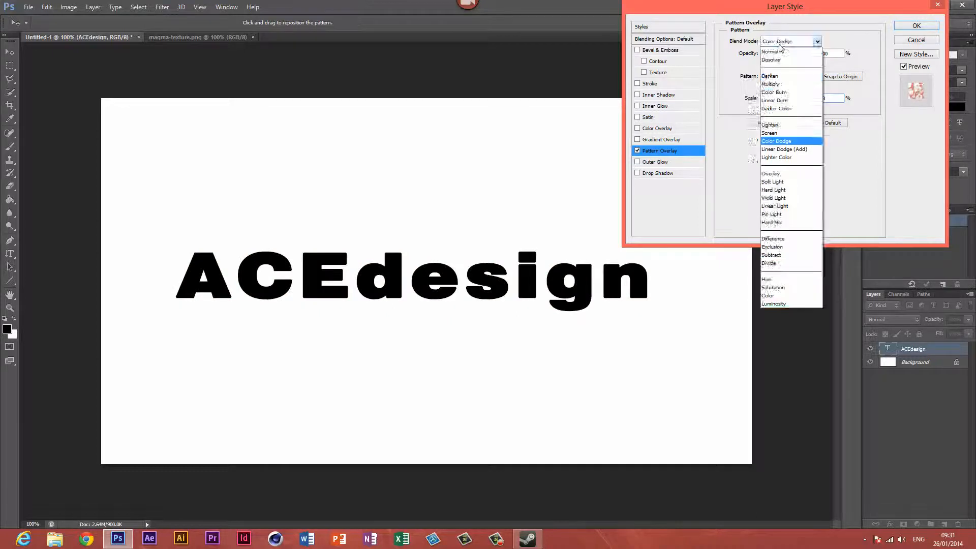
pyautogui.click(775, 41)
pyautogui.press('Tab')
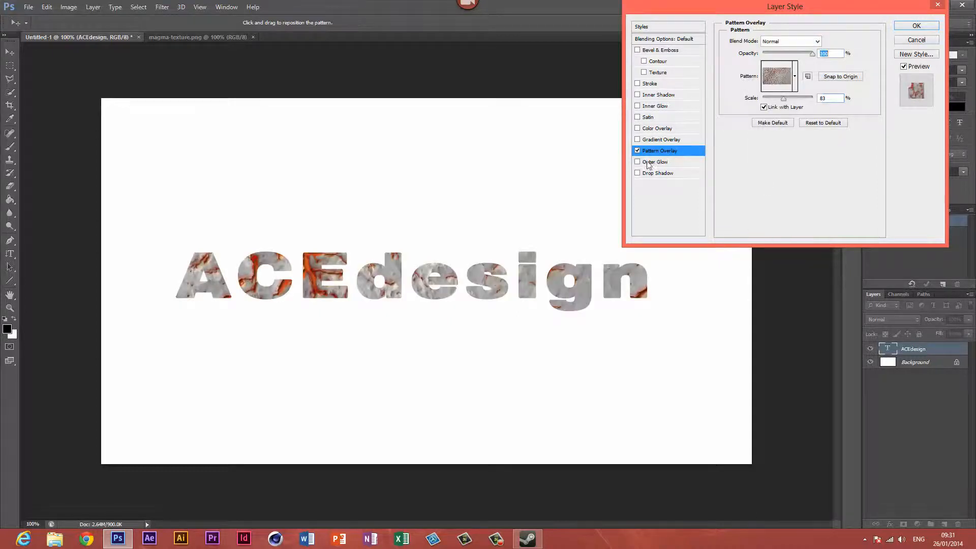
# Add a dark grey inner glow to the text instead of an outer glow and reduce its size to 0 px.
pyautogui.click(647, 162)
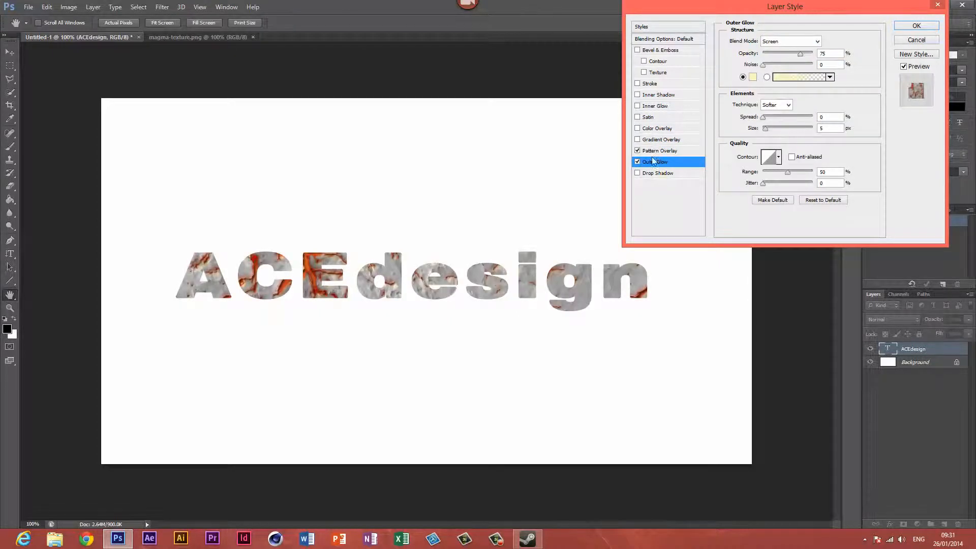
pyautogui.click(637, 162)
pyautogui.click(655, 105)
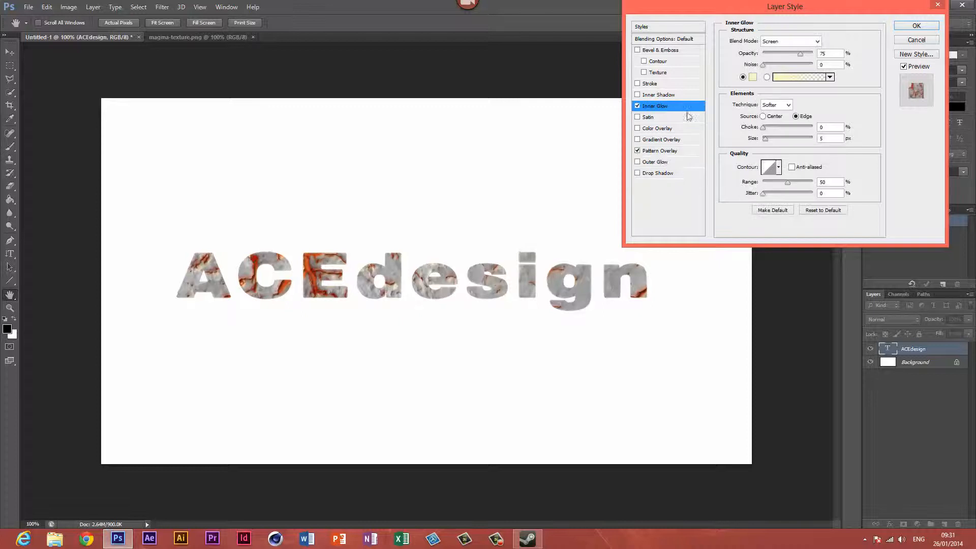
pyautogui.click(752, 76)
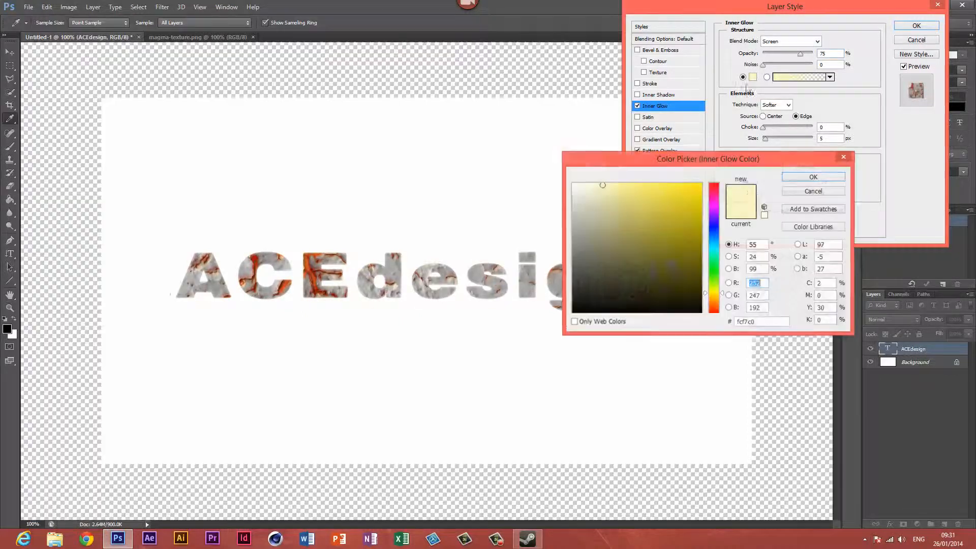
pyautogui.moveTo(630, 269); pyautogui.dragTo(554, 296)
pyautogui.moveTo(605, 260); pyautogui.dragTo(565, 258)
pyautogui.click(791, 178)
pyautogui.moveTo(764, 138)
pyautogui.mouseDown()
pyautogui.moveTo(776, 139)
pyautogui.moveTo(759, 147)
pyautogui.mouseUp()
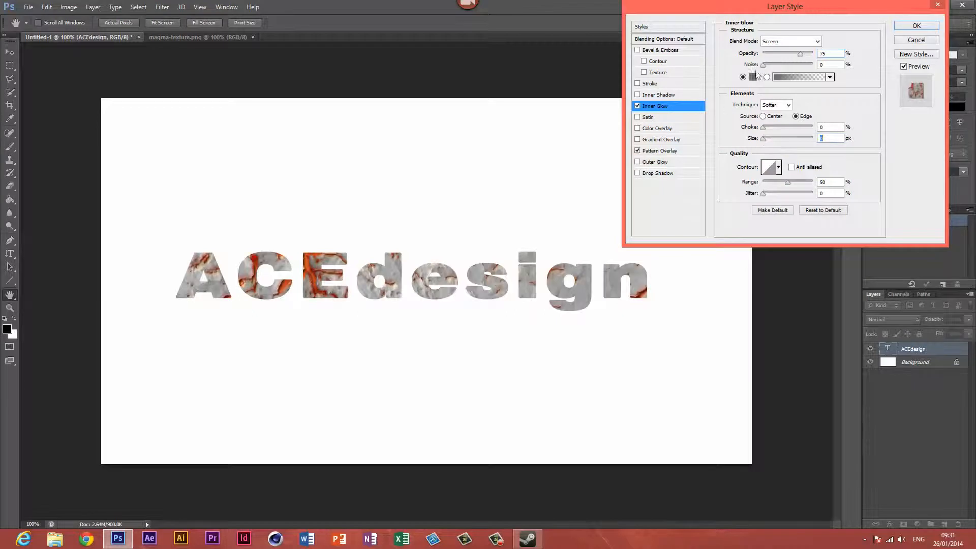
# Change the inner glow's colour to black and increase its size slightly.
pyautogui.click(753, 77)
pyautogui.moveTo(647, 281); pyautogui.dragTo(572, 312)
pyautogui.click(797, 179)
pyautogui.moveTo(766, 142); pyautogui.dragTo(773, 141)
# Add a stroke to the ACEdesign text and set its colour to grey #616161.
pyautogui.click(651, 82)
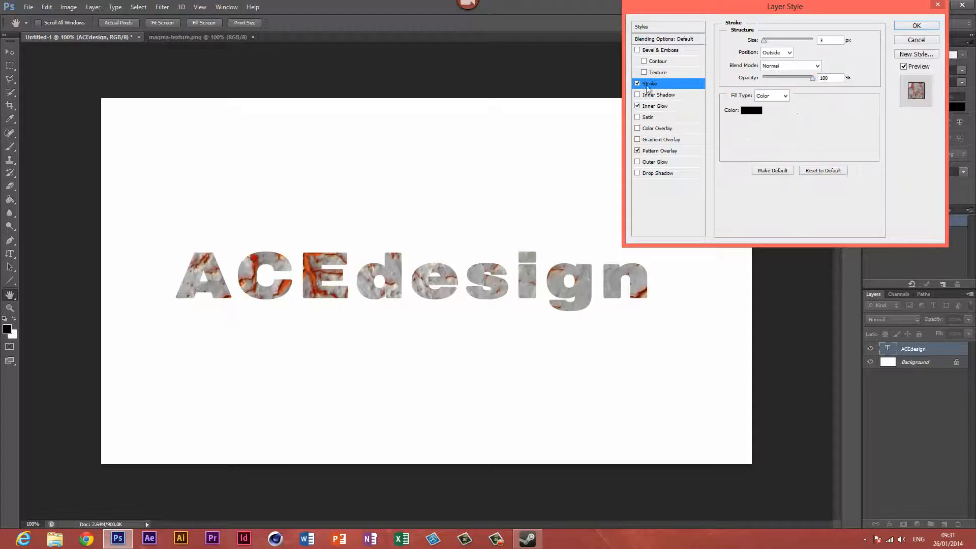
pyautogui.click(746, 111)
pyautogui.click(578, 293)
pyautogui.click(569, 267)
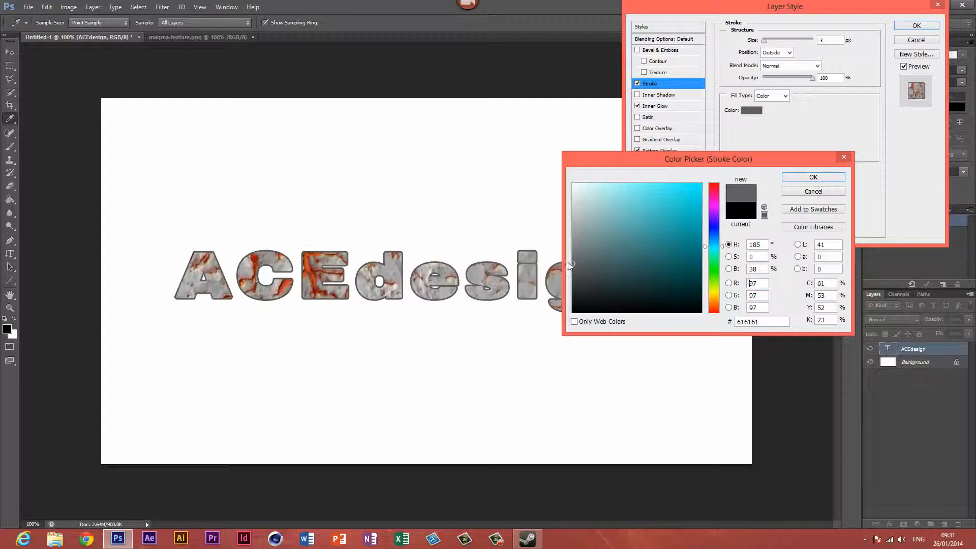
pyautogui.click(813, 177)
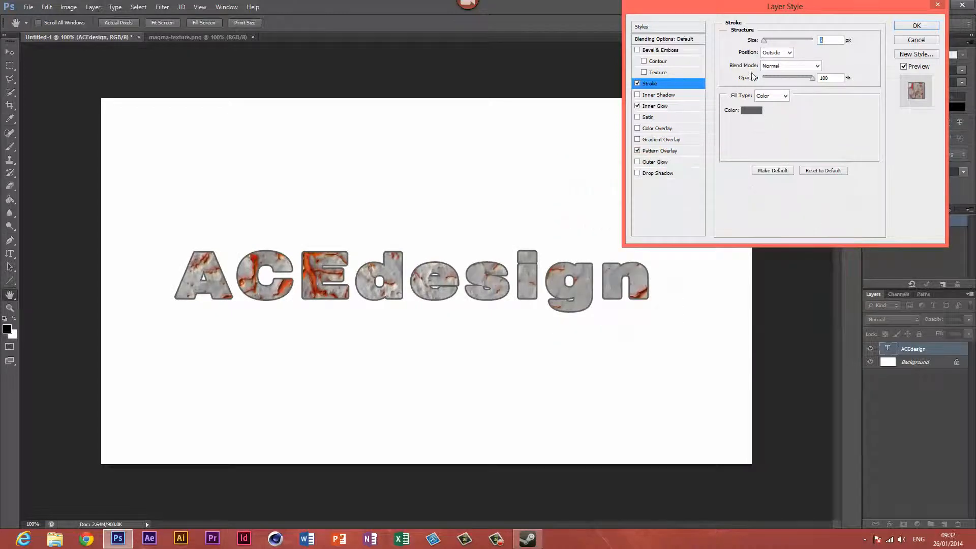
# Set the text stroke's size to 2 px and apply the layer styles.
pyautogui.moveTo(764, 41); pyautogui.dragTo(767, 36)
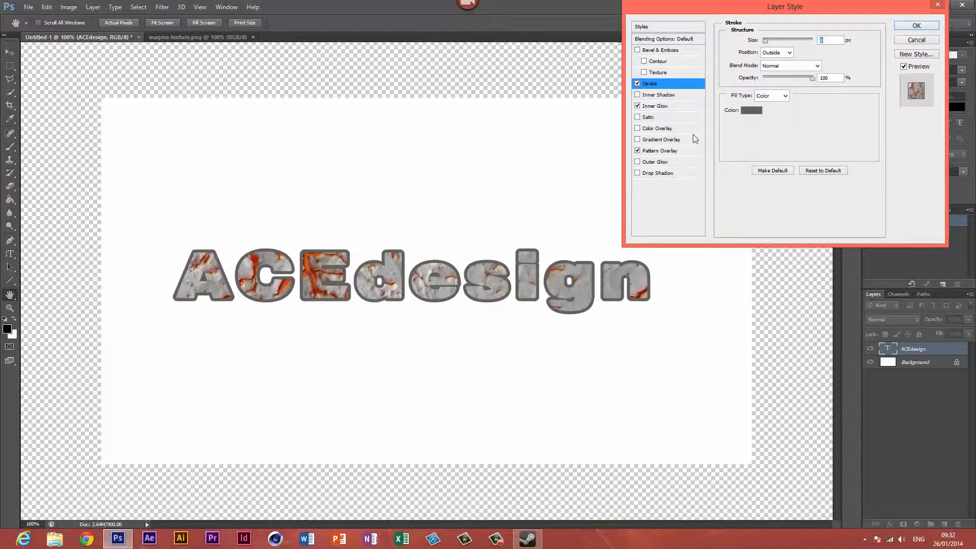
pyautogui.write('2')
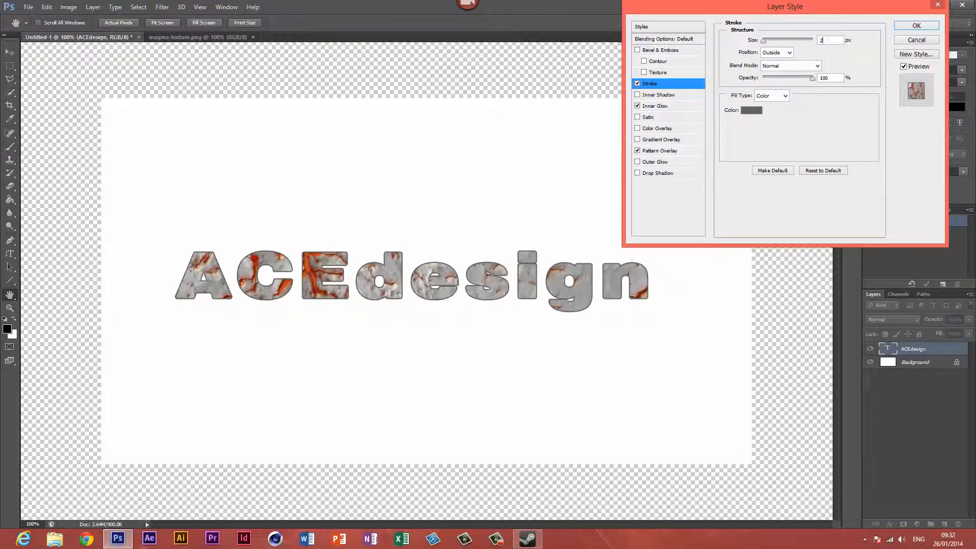
pyautogui.press('Return')
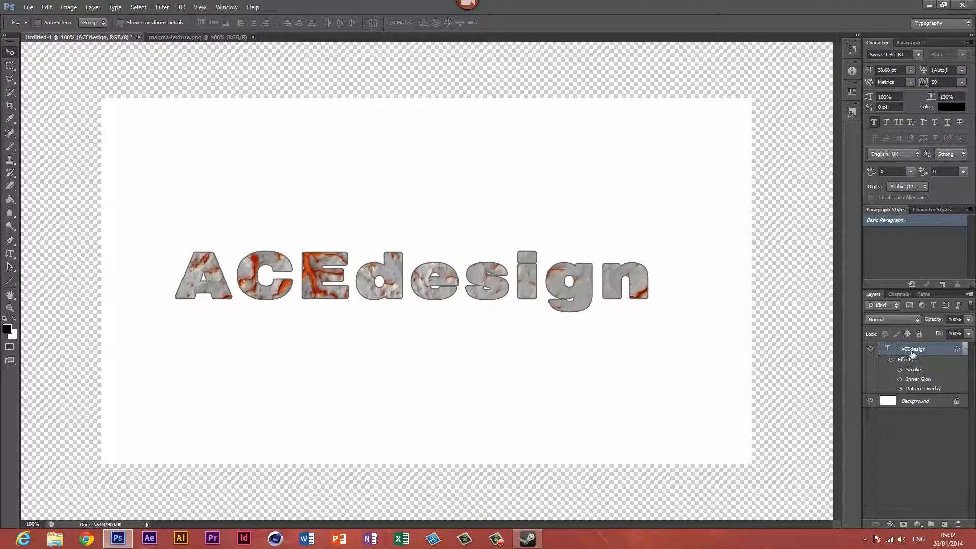
# Reopen the text layer's style settings and change the inner glow colour to orange #ff7800.
pyautogui.click(889, 524)
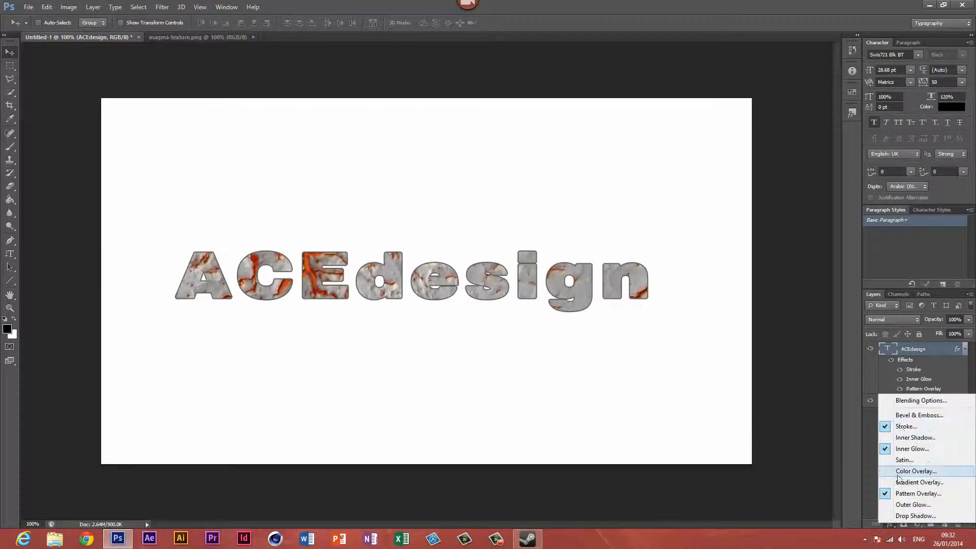
pyautogui.click(899, 426)
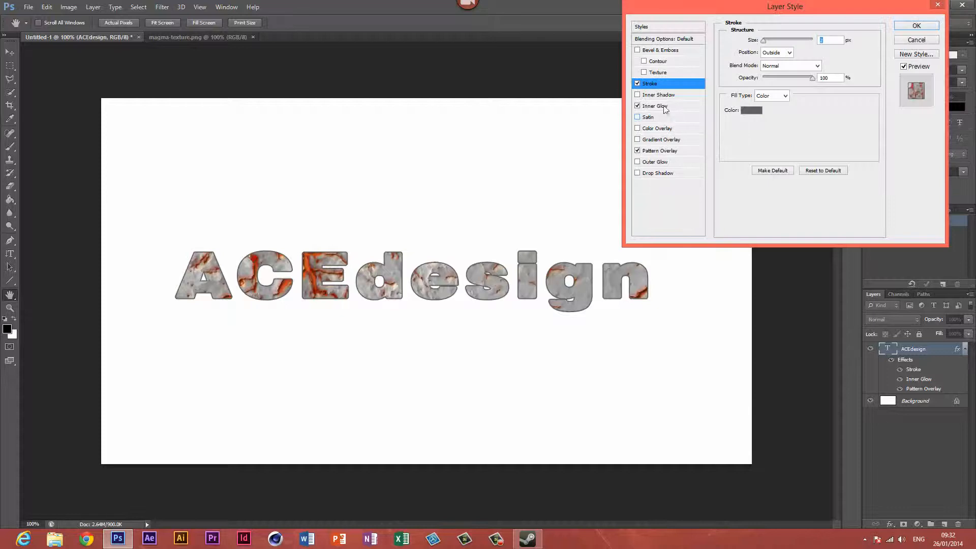
pyautogui.click(663, 107)
pyautogui.click(752, 77)
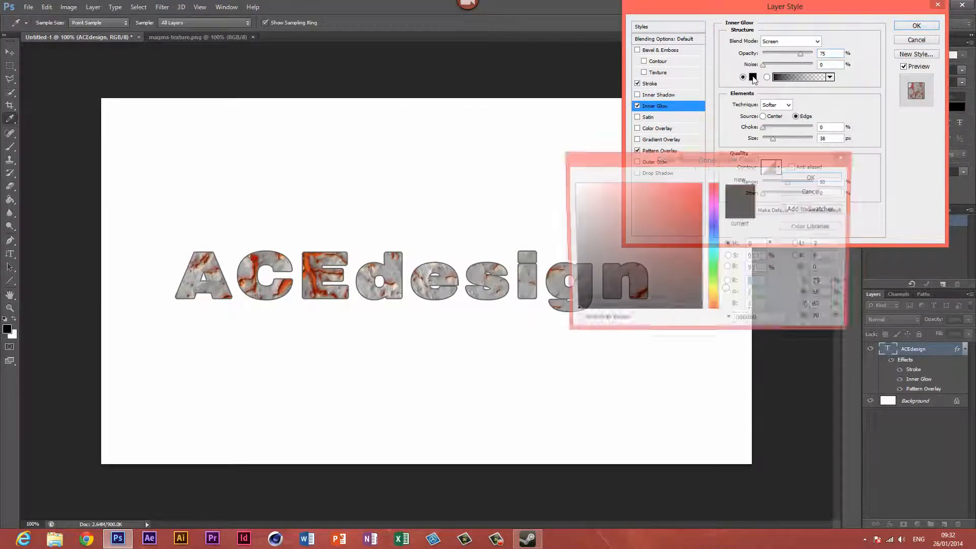
pyautogui.moveTo(653, 270)
pyautogui.mouseDown()
pyautogui.moveTo(705, 285)
pyautogui.moveTo(695, 311)
pyautogui.moveTo(695, 293)
pyautogui.moveTo(713, 293)
pyautogui.moveTo(715, 307)
pyautogui.mouseUp()
pyautogui.click(672, 213)
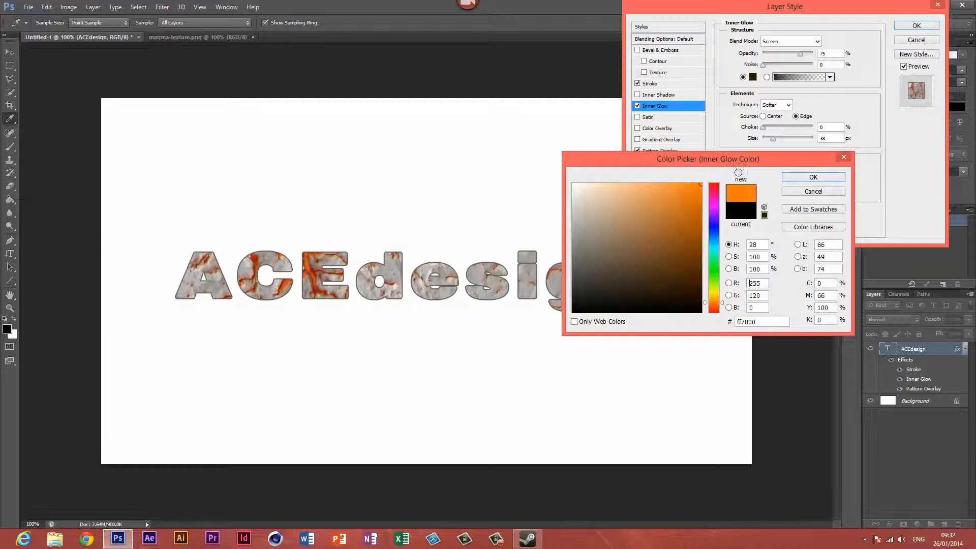
pyautogui.click(813, 177)
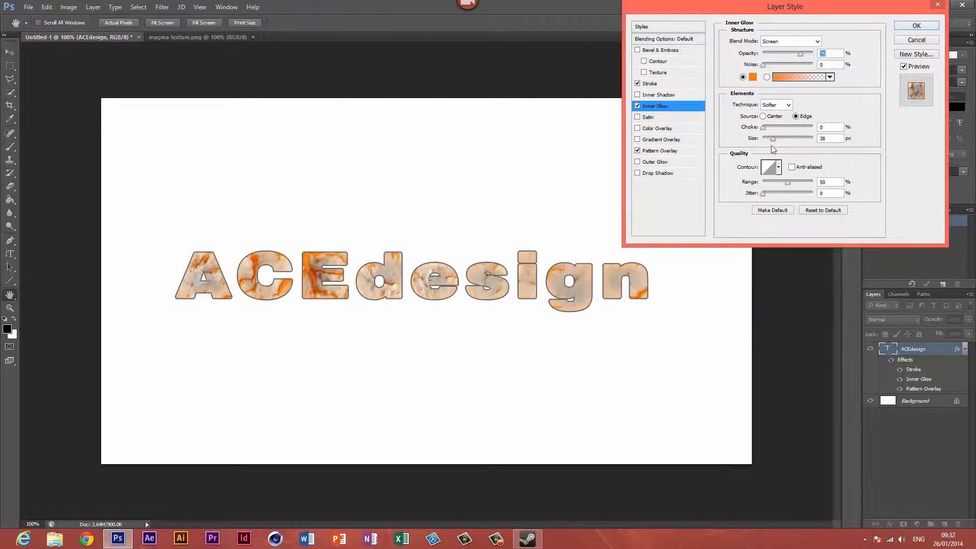
# Set the inner glow's blend mode to Normal and reduce its size to 4 px.
pyautogui.moveTo(772, 139); pyautogui.dragTo(771, 139)
pyautogui.click(790, 42)
pyautogui.click(774, 53)
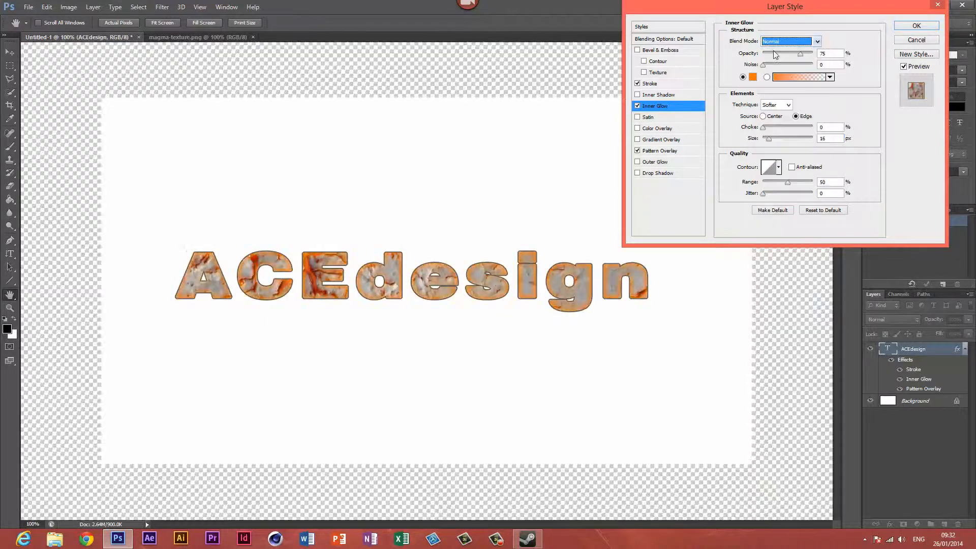
pyautogui.click(918, 174)
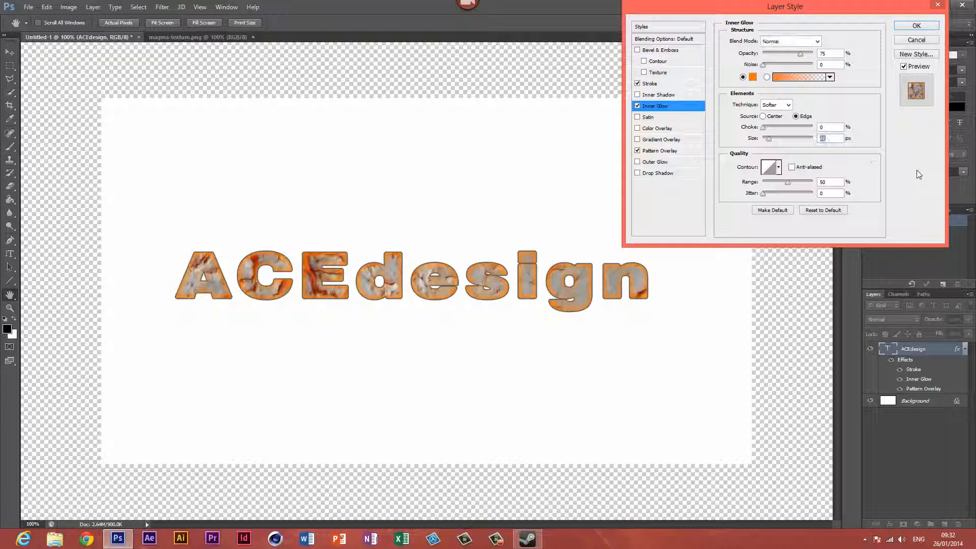
pyautogui.moveTo(767, 141); pyautogui.dragTo(765, 139)
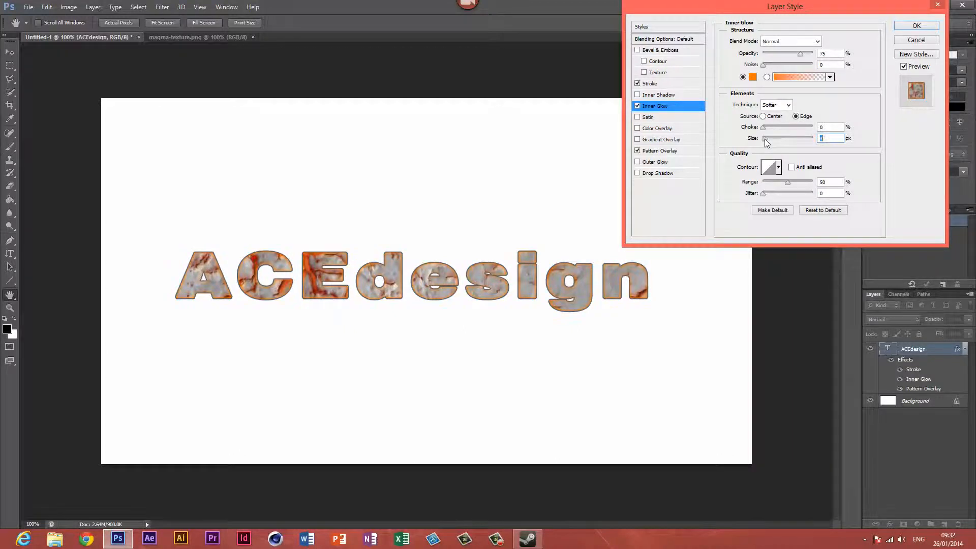
# Try a different inner glow contour, restore the linear one, and set the jitter to 28% and the range to 38%.
pyautogui.click(777, 168)
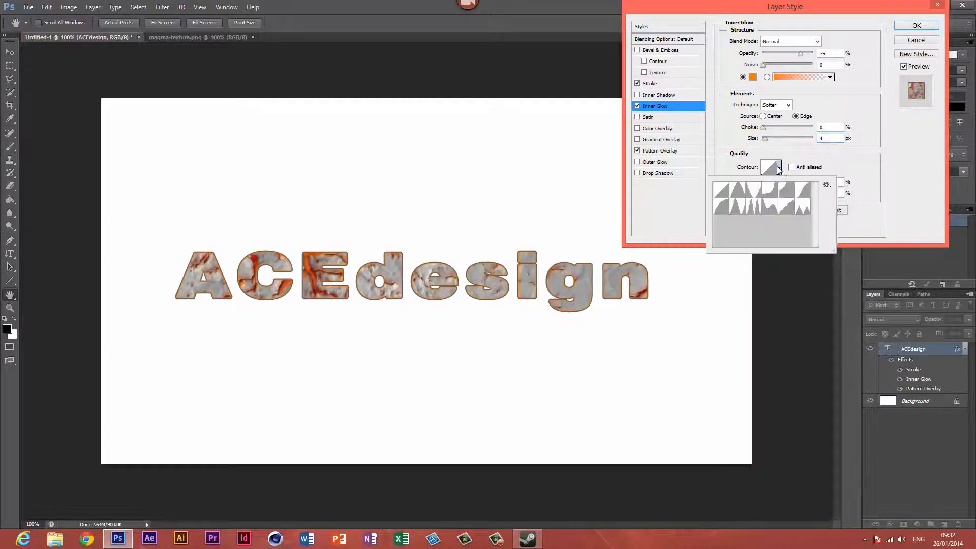
pyautogui.click(737, 206)
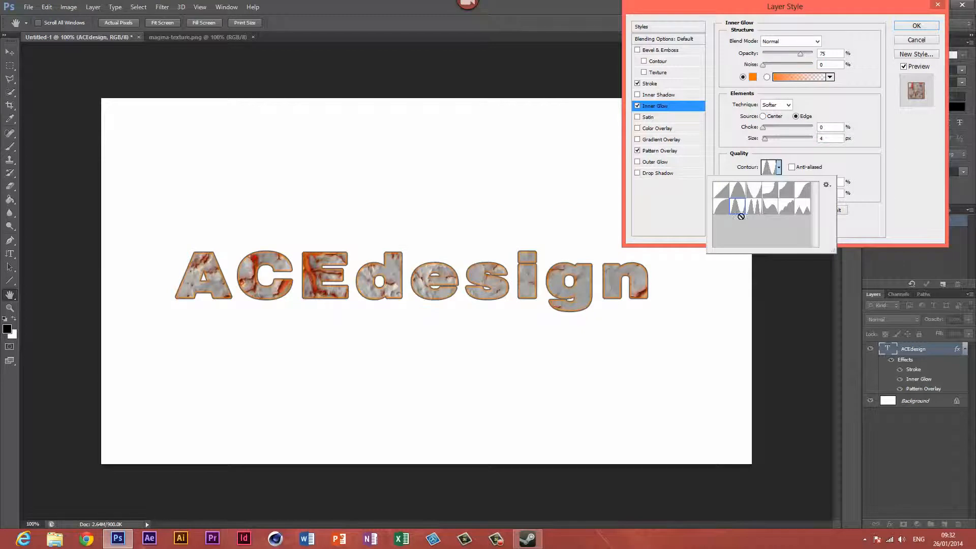
pyautogui.doubleClick(720, 186)
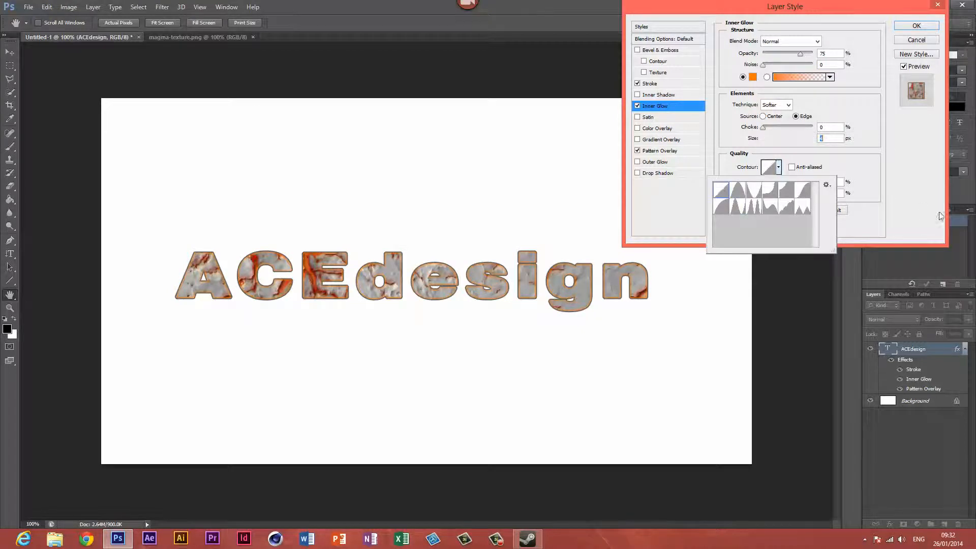
pyautogui.moveTo(763, 194); pyautogui.dragTo(782, 183)
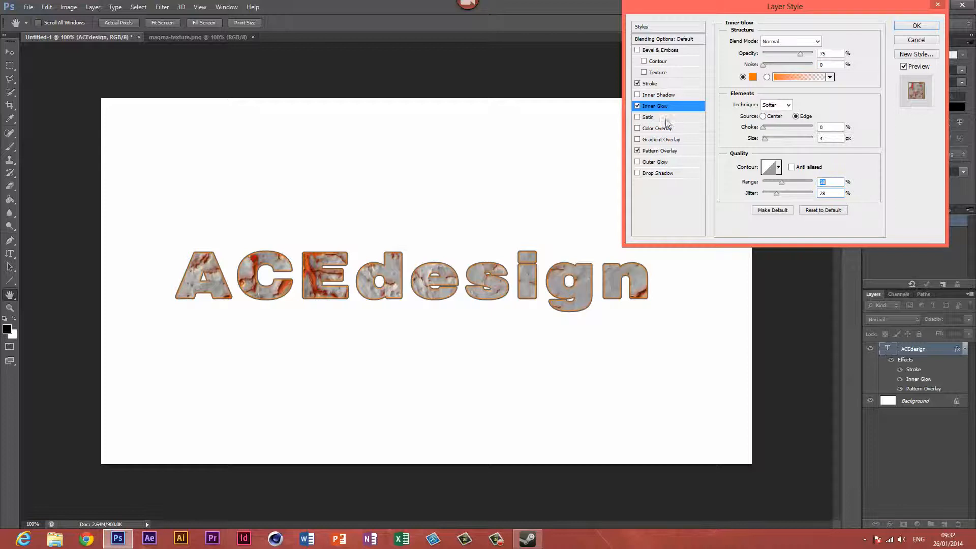
# Add a drop shadow to the text and increase its size slightly.
pyautogui.click(658, 151)
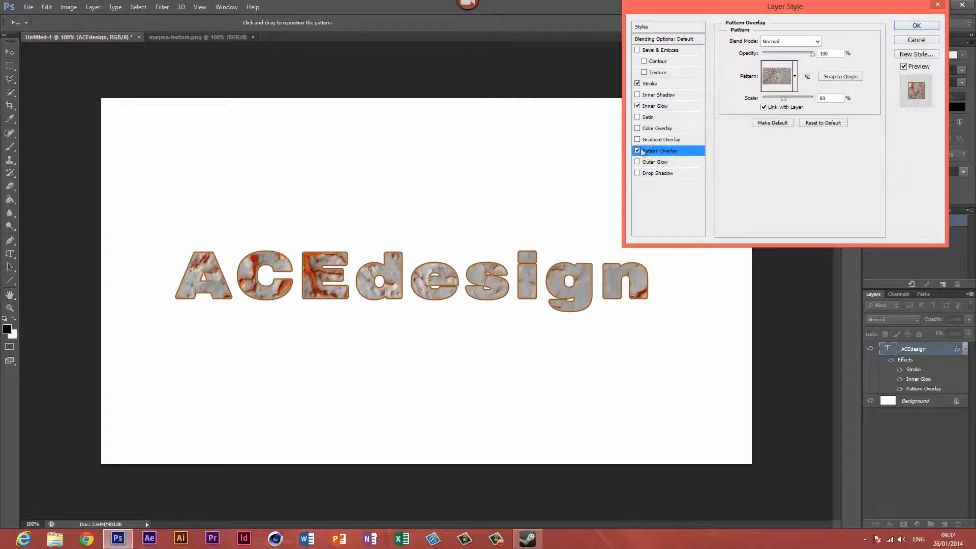
pyautogui.click(650, 173)
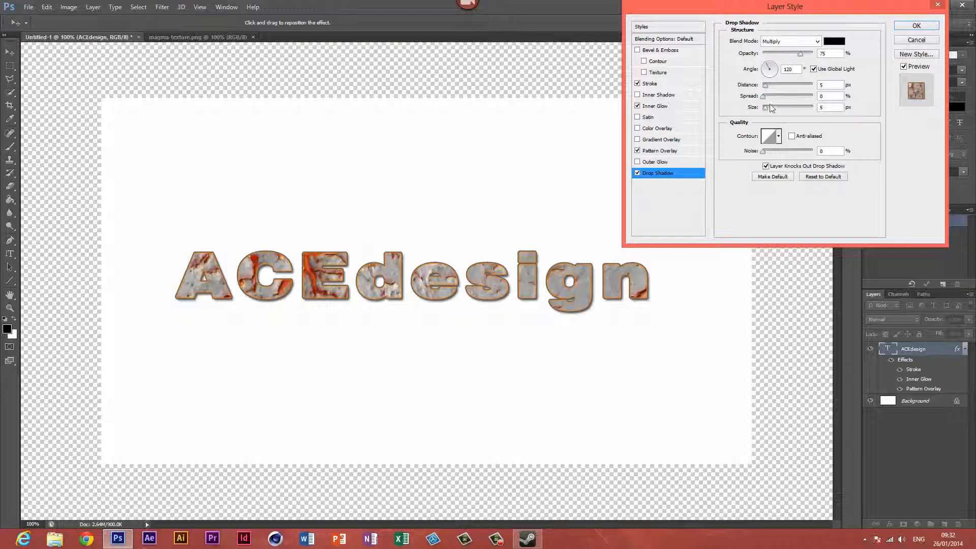
pyautogui.moveTo(764, 109); pyautogui.dragTo(766, 110)
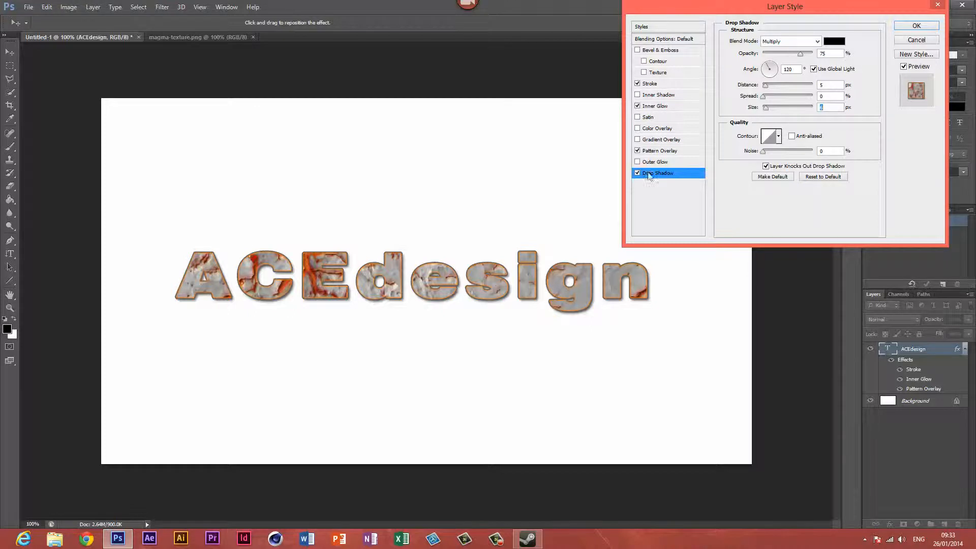
# Add an outer glow to the text and set its colour to orange-red #ff4200.
pyautogui.click(654, 162)
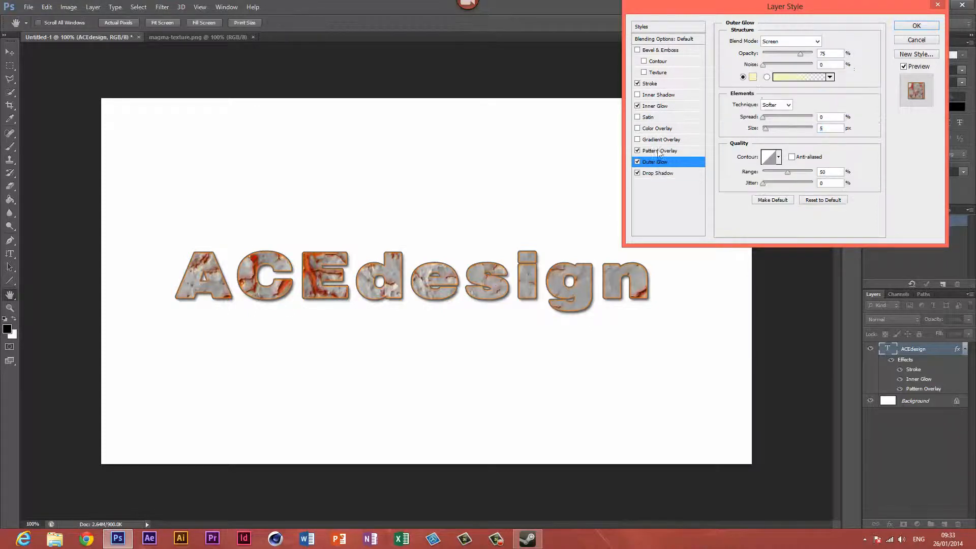
pyautogui.click(753, 77)
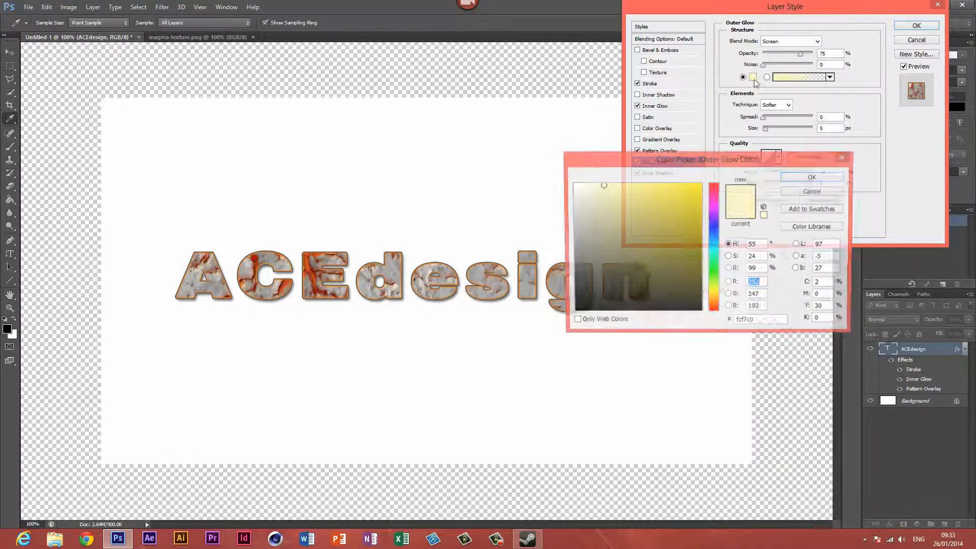
pyautogui.click(712, 307)
pyautogui.moveTo(696, 270); pyautogui.dragTo(707, 166)
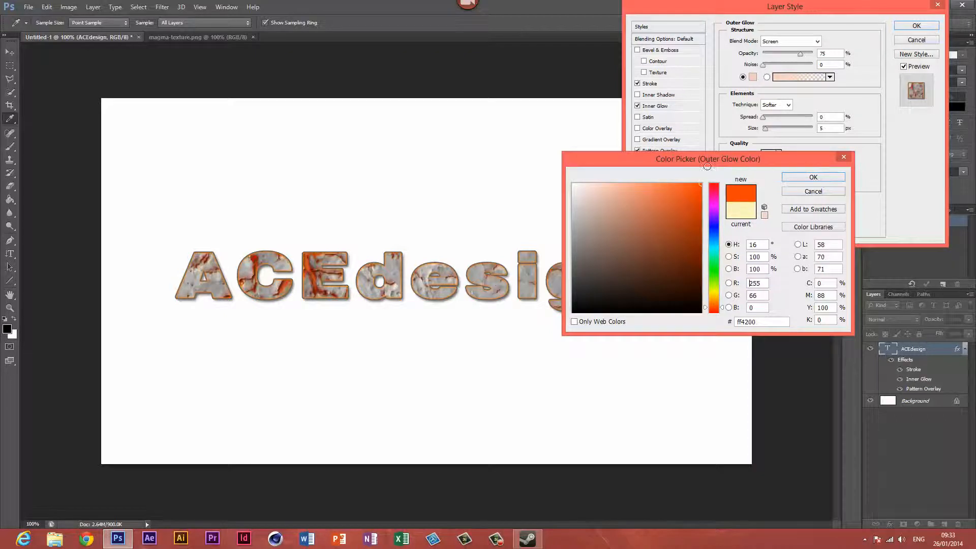
pyautogui.click(795, 178)
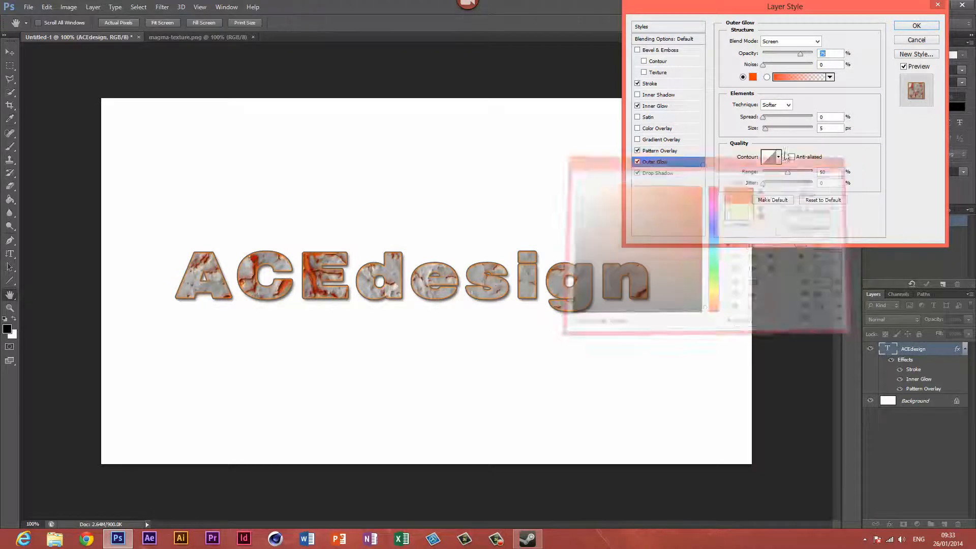
# Set the outer glow's blend mode to Normal, its size to 9 px and its spread to 17%.
pyautogui.moveTo(765, 128); pyautogui.dragTo(781, 129)
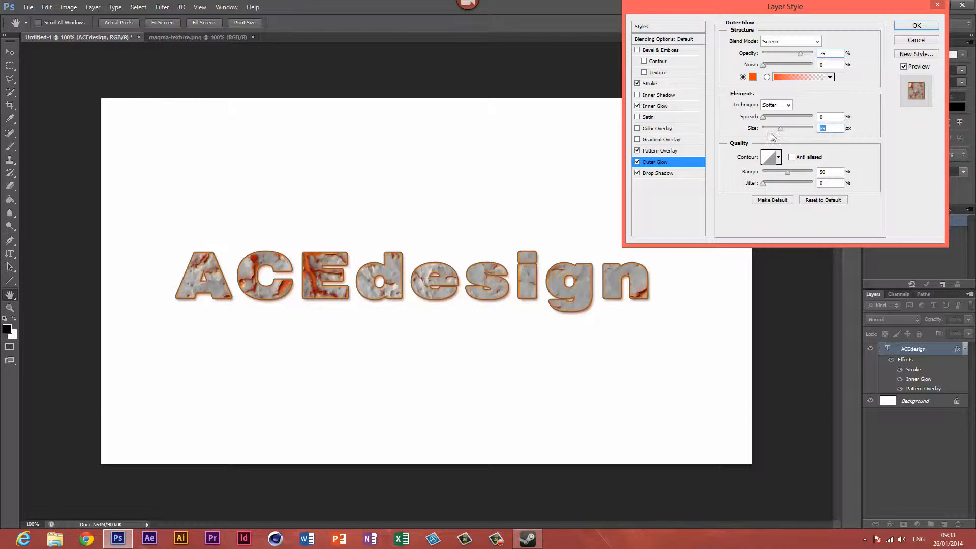
pyautogui.click(791, 42)
pyautogui.click(777, 49)
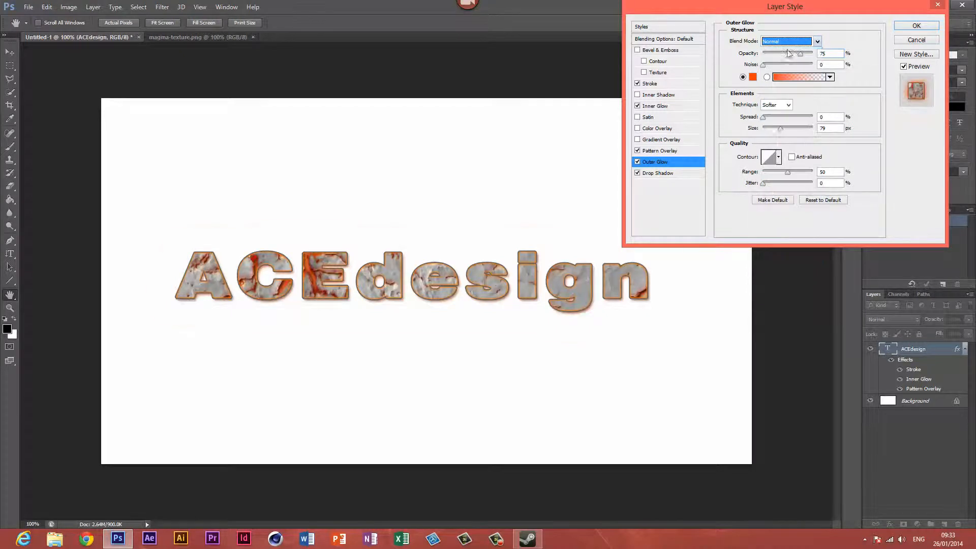
pyautogui.moveTo(779, 128); pyautogui.dragTo(765, 130)
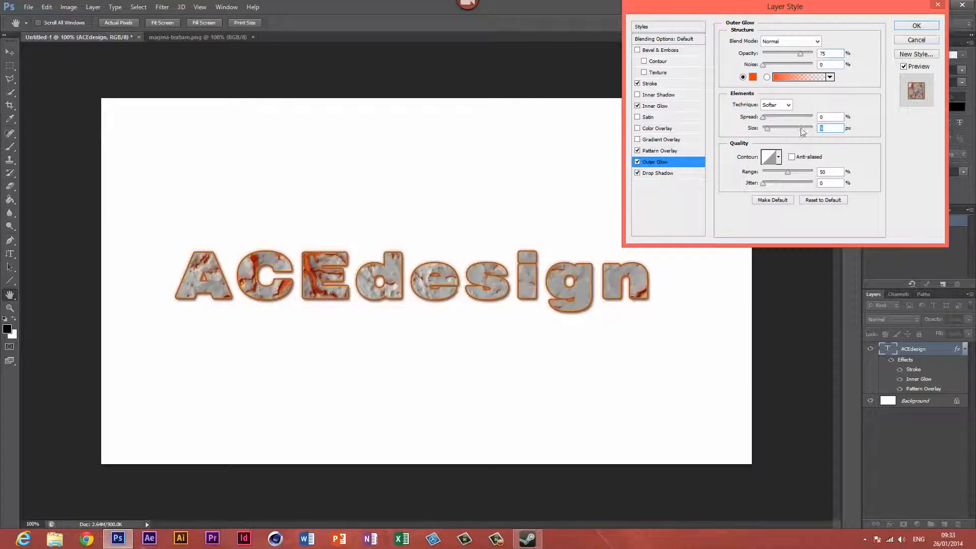
pyautogui.moveTo(769, 115); pyautogui.dragTo(771, 118)
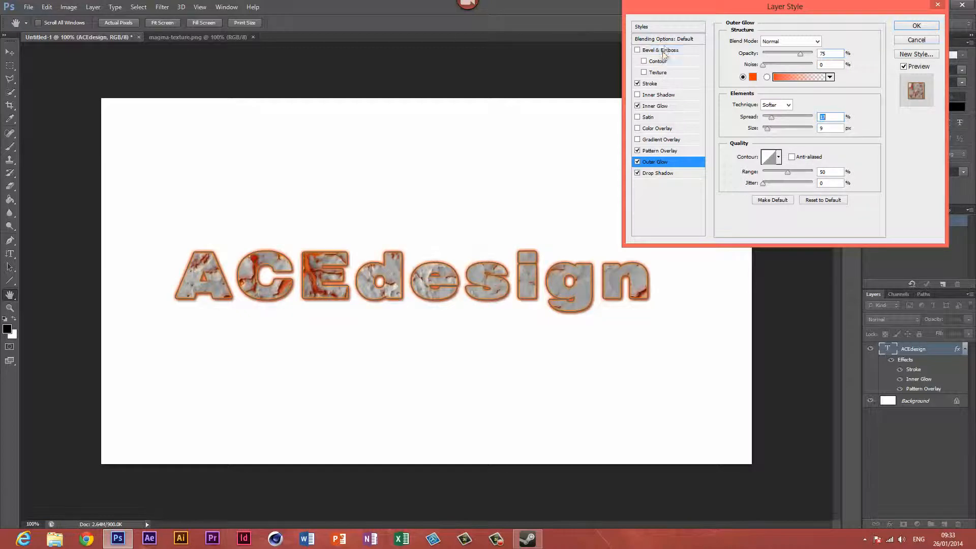
# Add Bevel & Emboss to the text, comparing the Pillow Emboss and Outer Bevel styles before returning to Inner Bevel.
pyautogui.click(662, 50)
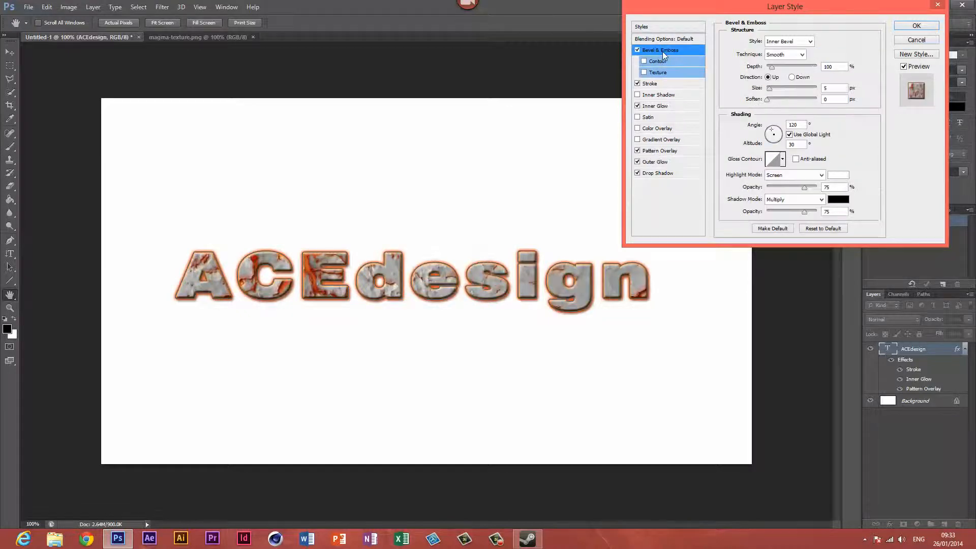
pyautogui.click(788, 41)
pyautogui.click(772, 77)
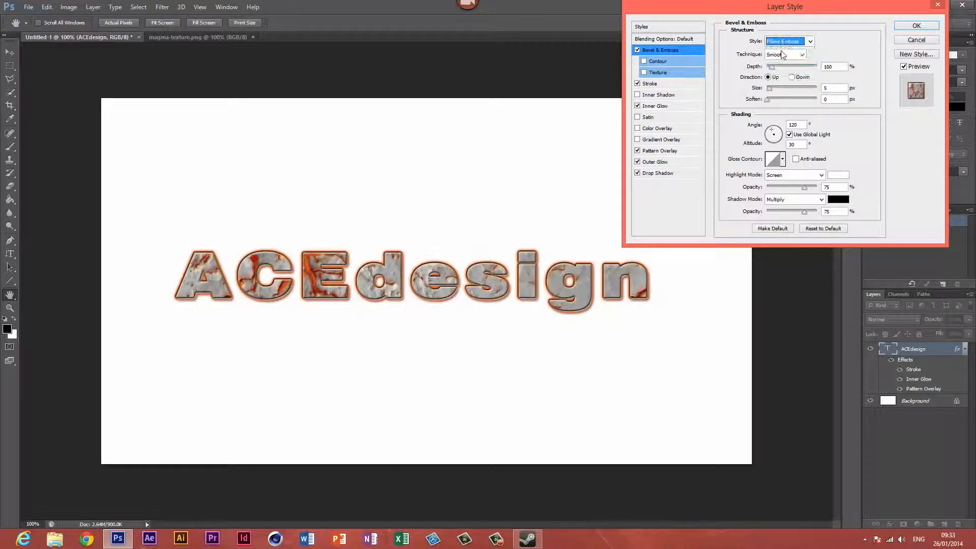
pyautogui.click(786, 41)
pyautogui.click(783, 49)
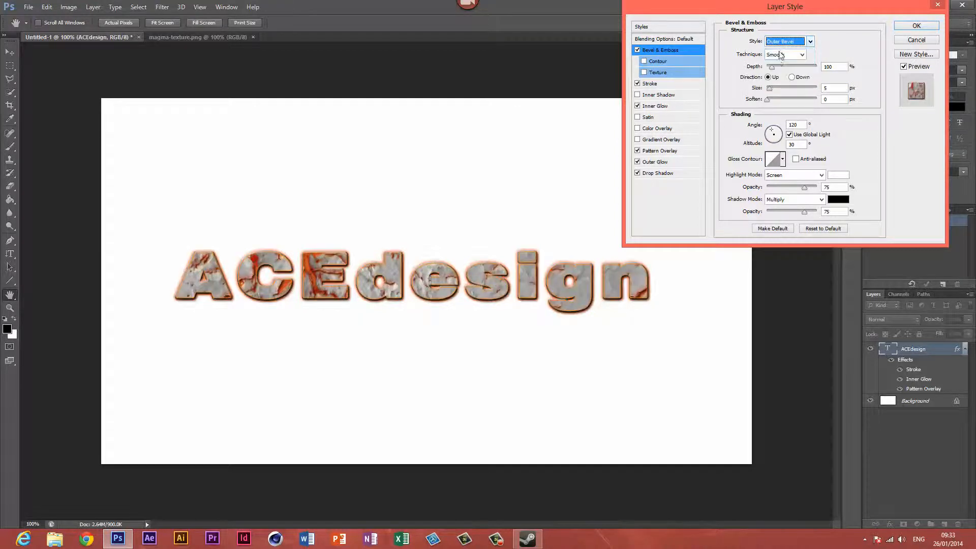
pyautogui.click(785, 41)
pyautogui.click(783, 55)
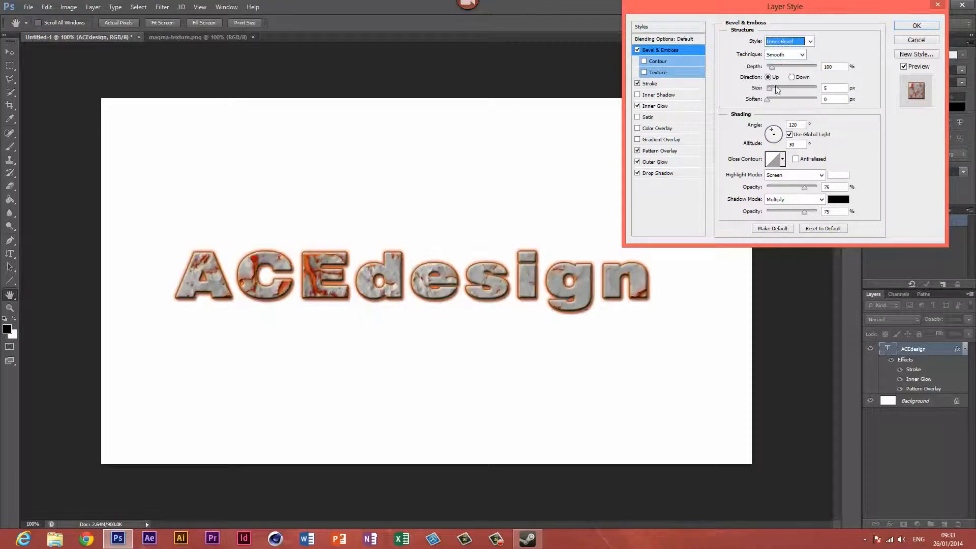
# Change the bevel's technique to Chisel Hard and adjust its size slightly.
pyautogui.click(783, 55)
pyautogui.click(783, 71)
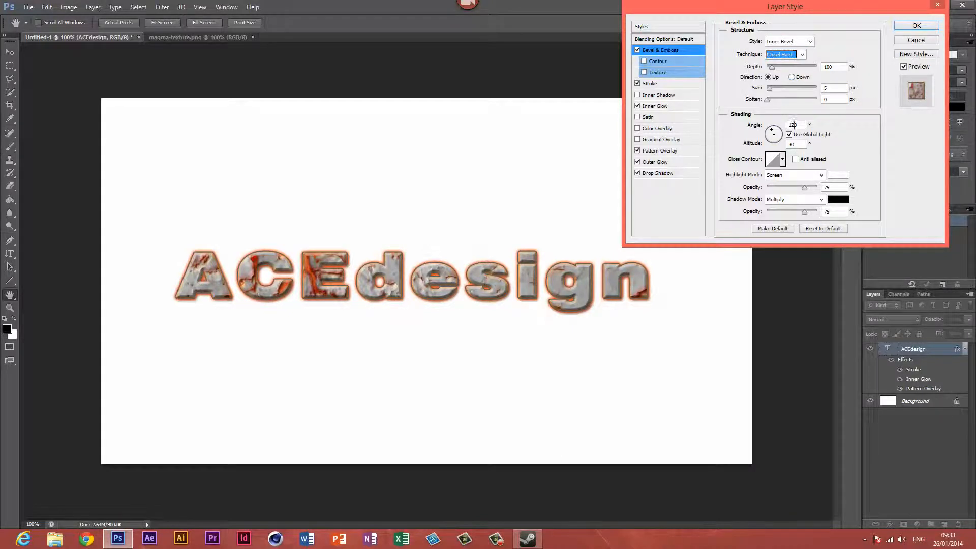
pyautogui.moveTo(773, 88); pyautogui.dragTo(770, 90)
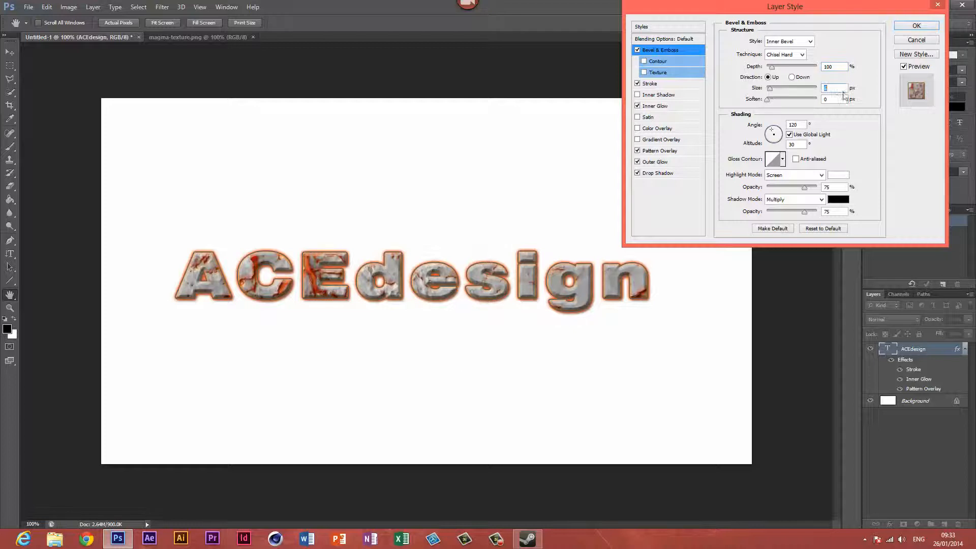
# Apply the bevel and reopen its settings to set the size to 3 px and the light to 131° angle, 42° altitude.
pyautogui.press('Return')
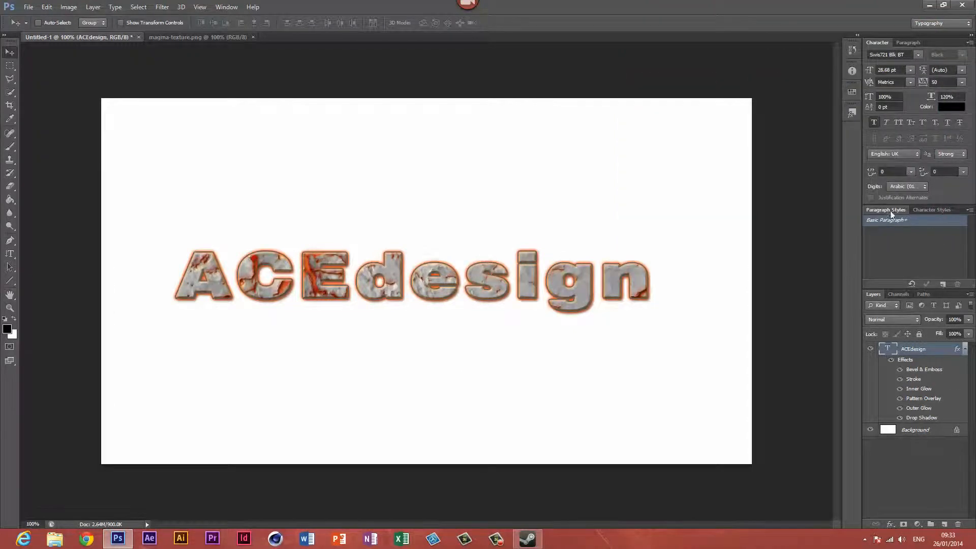
pyautogui.click(889, 524)
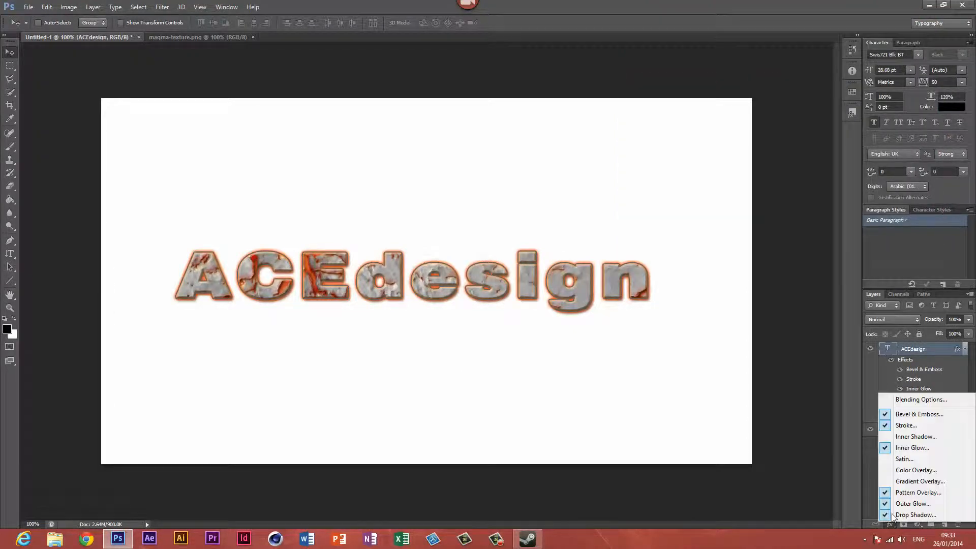
pyautogui.click(893, 415)
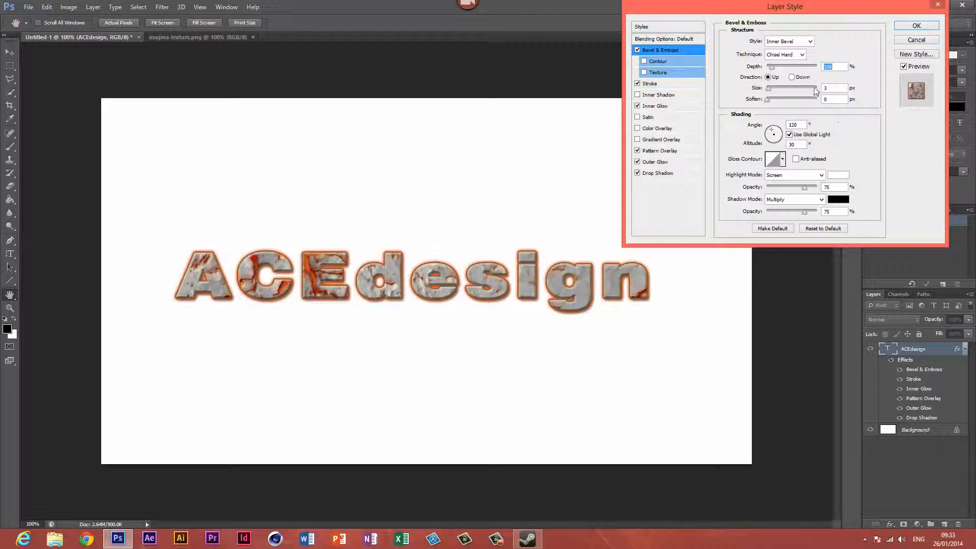
pyautogui.moveTo(770, 89); pyautogui.dragTo(767, 88)
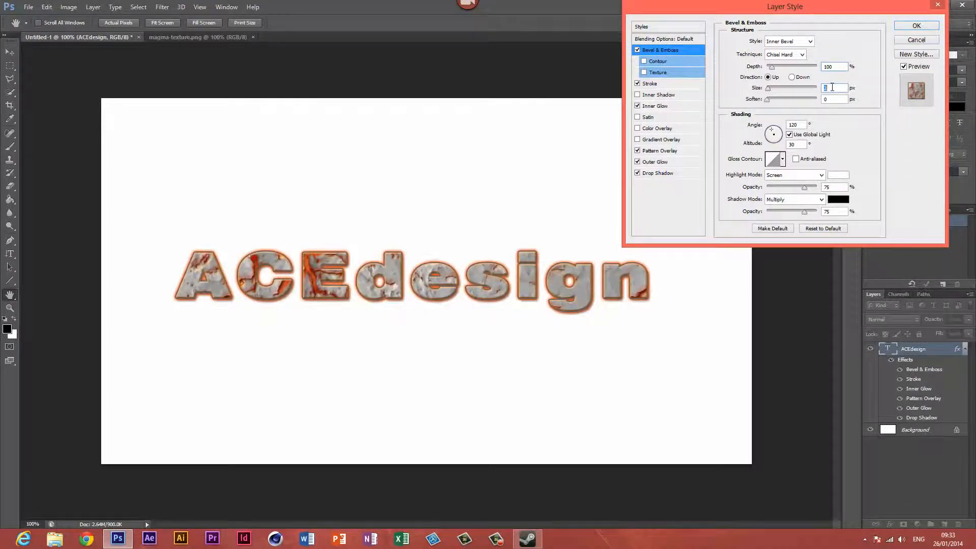
pyautogui.write('3')
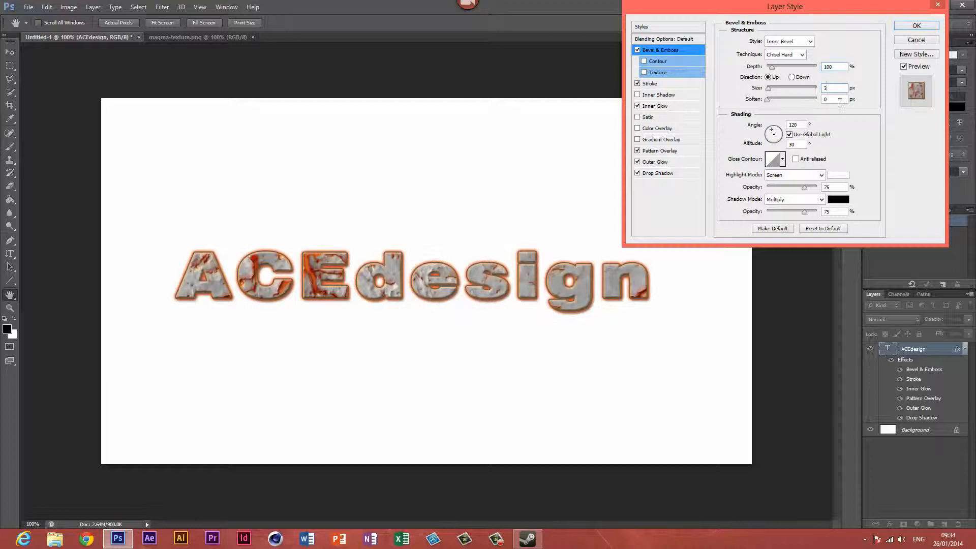
pyautogui.moveTo(771, 134)
pyautogui.mouseDown()
pyautogui.moveTo(776, 147)
pyautogui.moveTo(771, 131)
pyautogui.mouseUp()
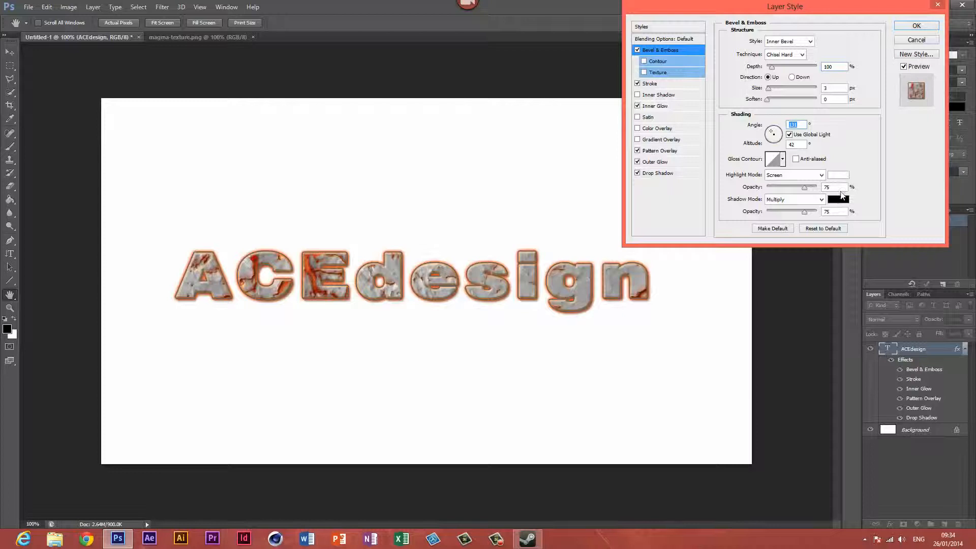
# Set the bevel's highlight colour to yellow #fff000.
pyautogui.click(838, 175)
pyautogui.click(701, 184)
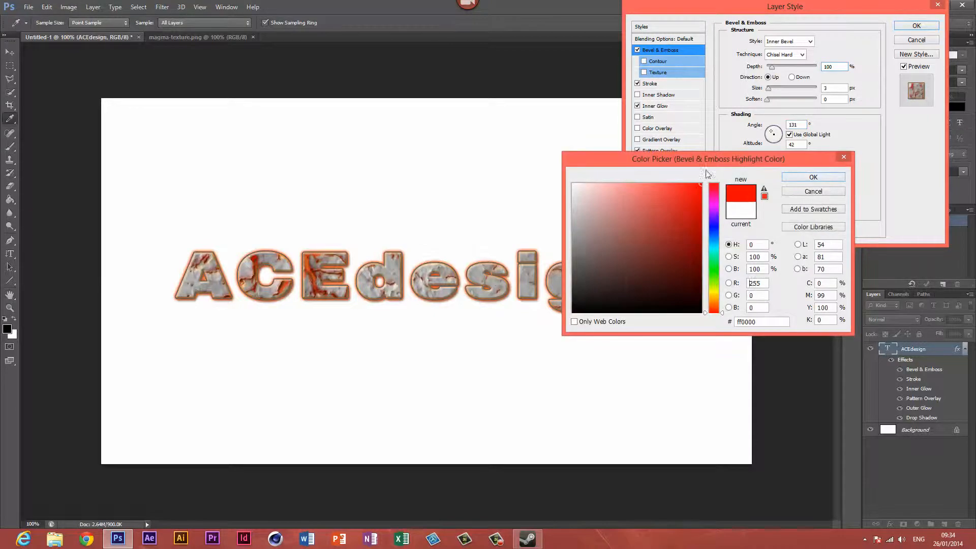
pyautogui.moveTo(721, 230); pyautogui.dragTo(718, 292)
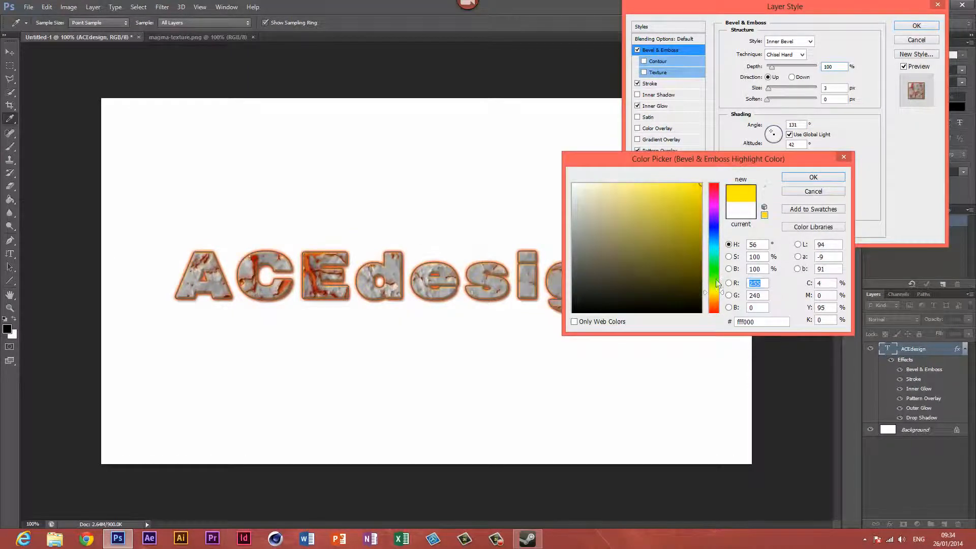
pyautogui.click(799, 178)
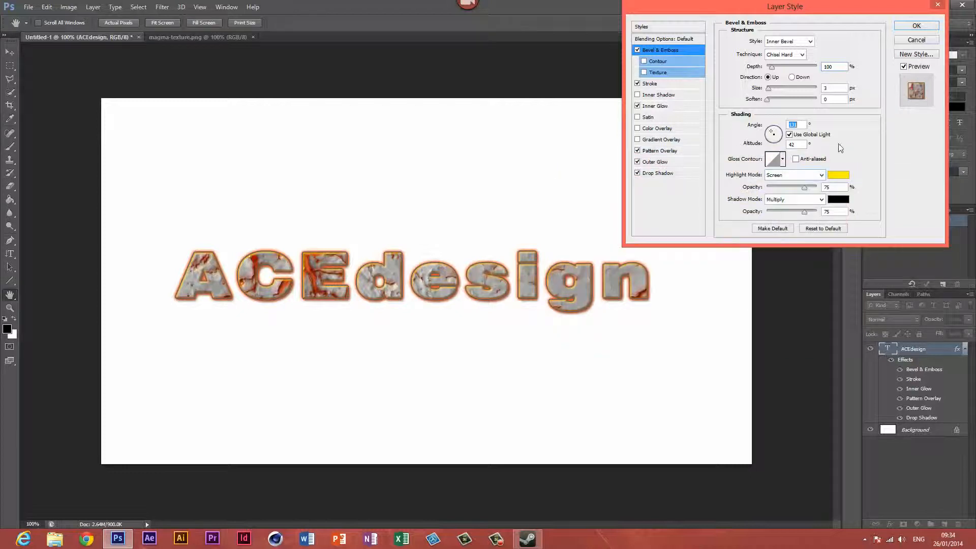
# Set the bevel's shadow colour to orange #fc9a00.
pyautogui.click(837, 200)
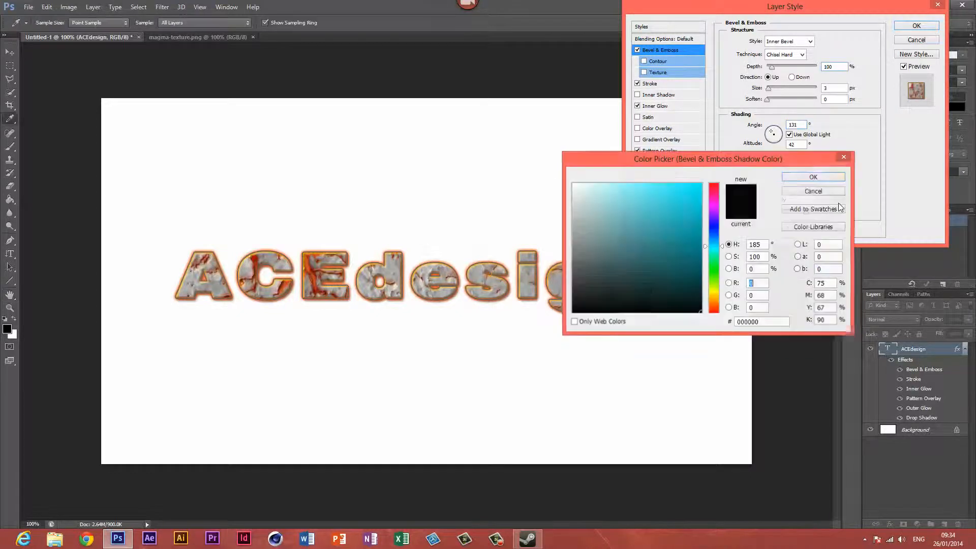
pyautogui.click(715, 301)
pyautogui.click(701, 185)
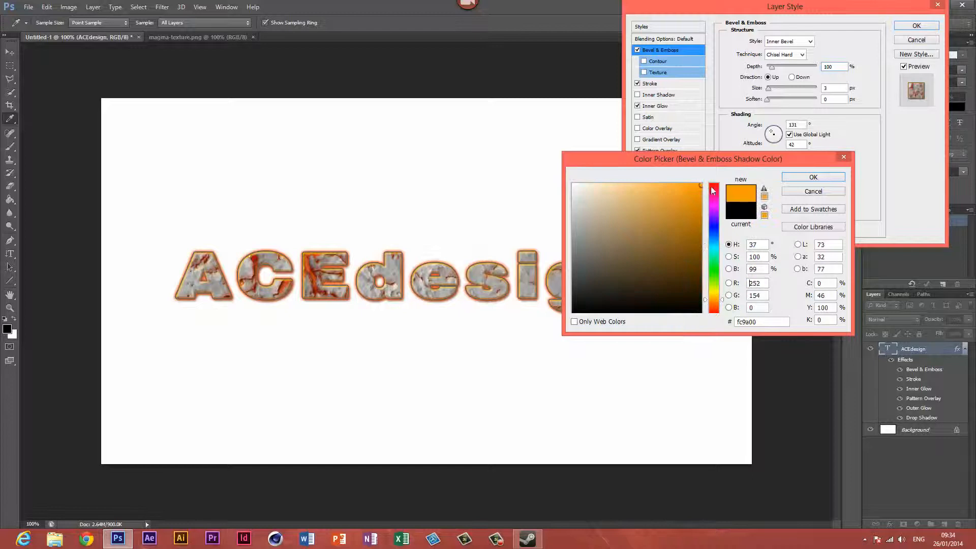
pyautogui.click(831, 177)
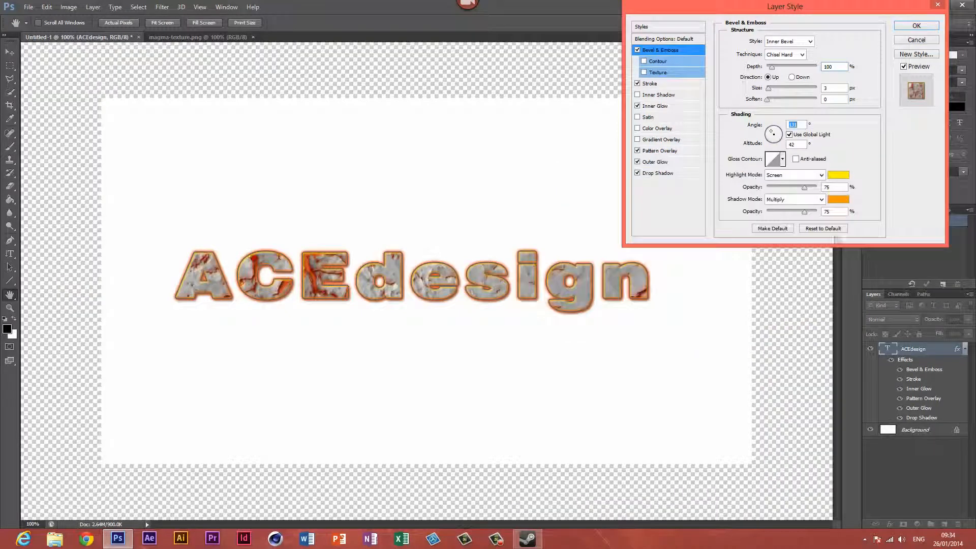
# Choose the linear gloss contour for the bevel and apply the layer style.
pyautogui.click(782, 159)
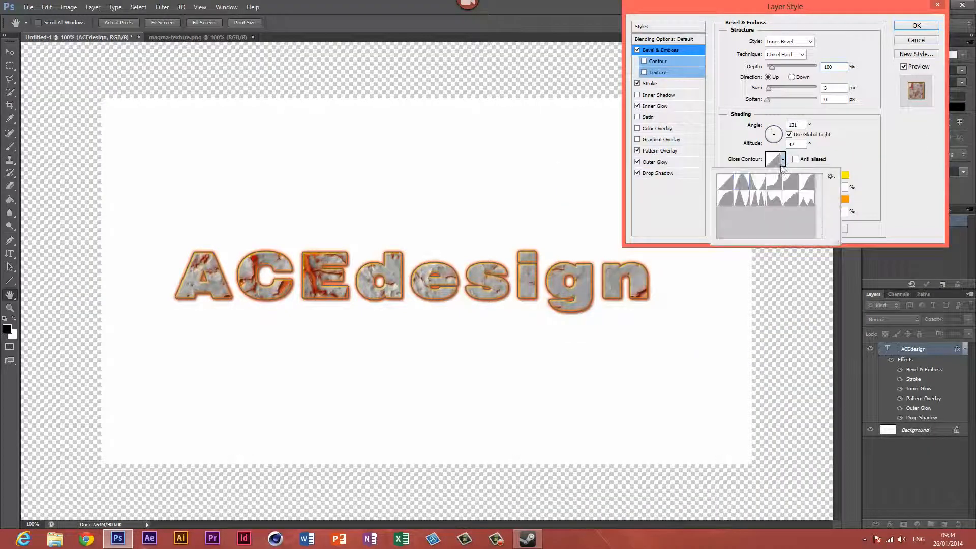
pyautogui.click(725, 188)
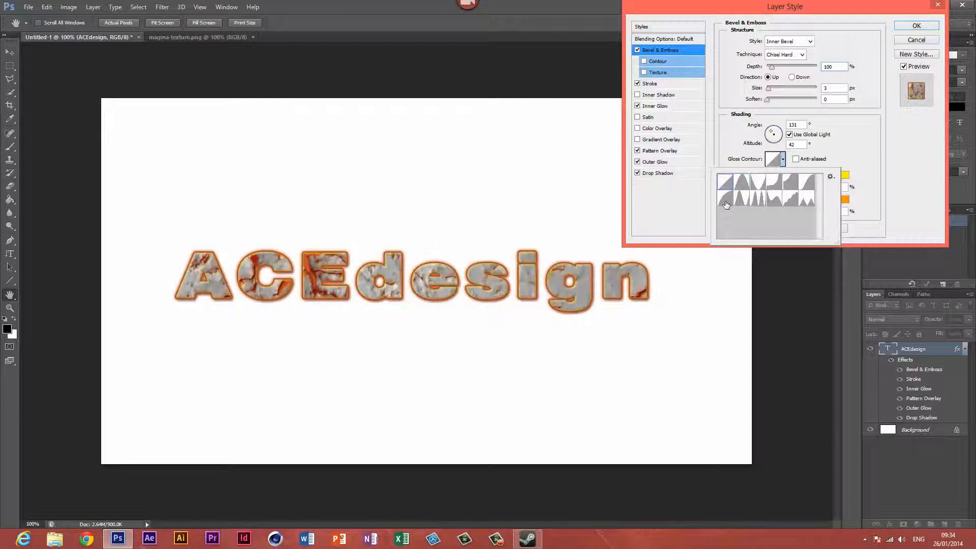
pyautogui.click(902, 145)
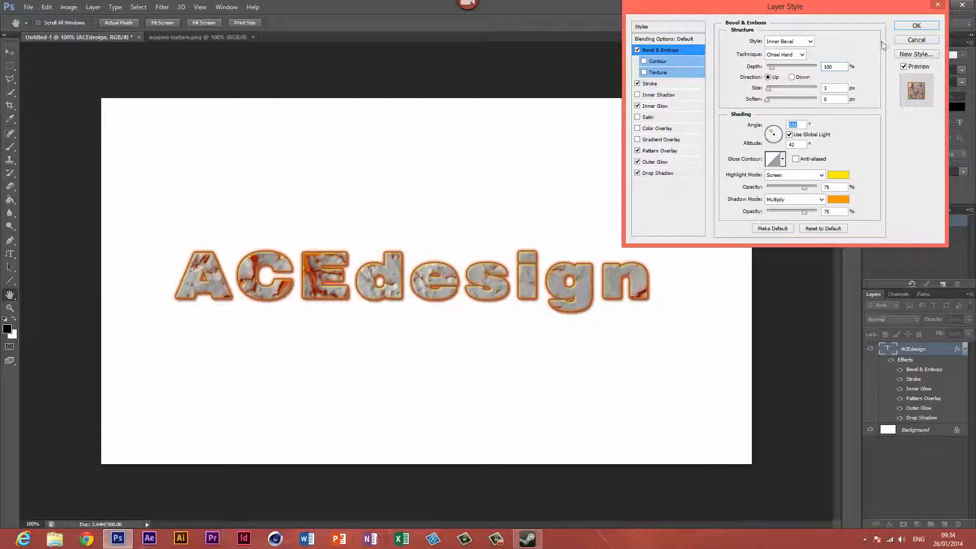
pyautogui.click(904, 26)
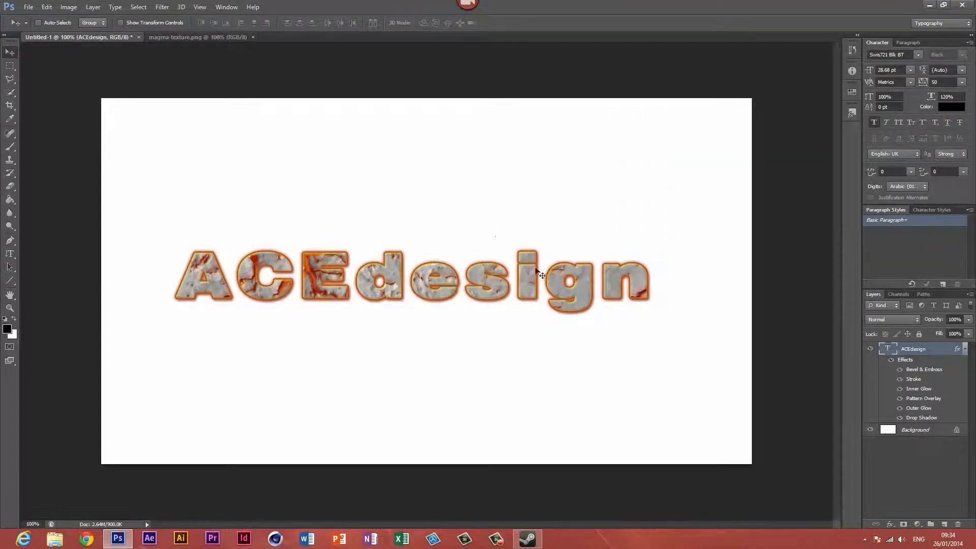
# Move the text slightly lower on the canvas and try scaling it to about 98% with Free Transform.
pyautogui.moveTo(447, 341)
pyautogui.mouseDown()
pyautogui.moveTo(467, 400)
pyautogui.moveTo(445, 360)
pyautogui.mouseUp()
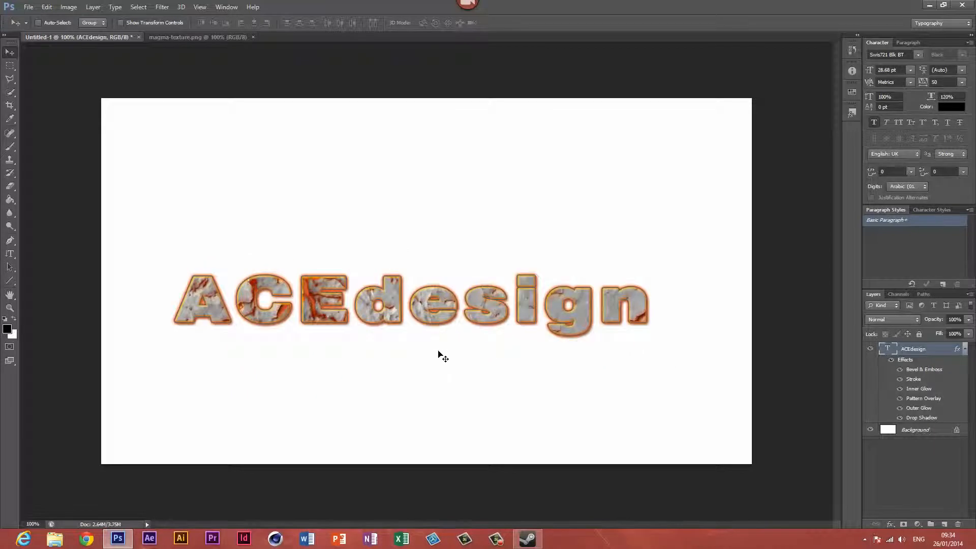
pyautogui.hotkey('ctrl', 't')
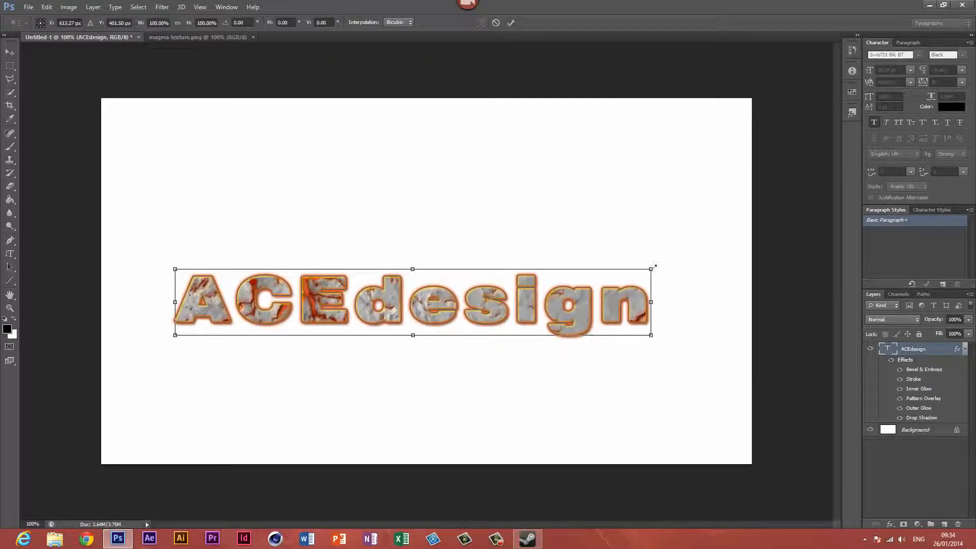
pyautogui.moveTo(654, 266); pyautogui.dragTo(633, 206)
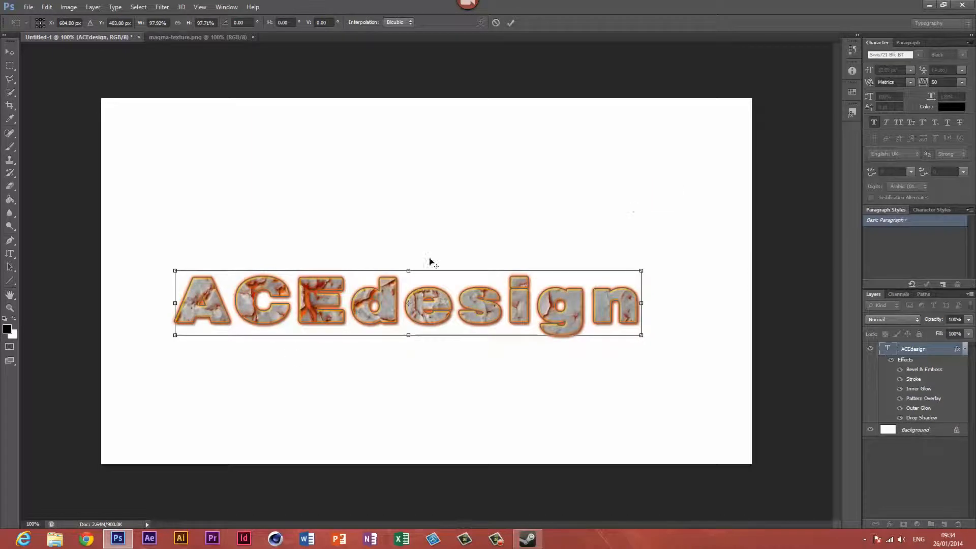
pyautogui.hotkey('ctrl', 'z')
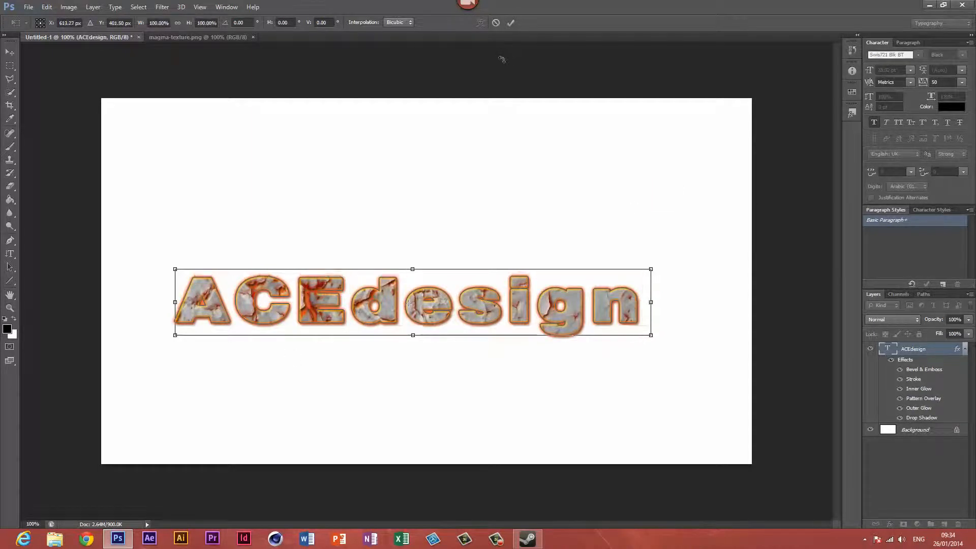
pyautogui.click(498, 28)
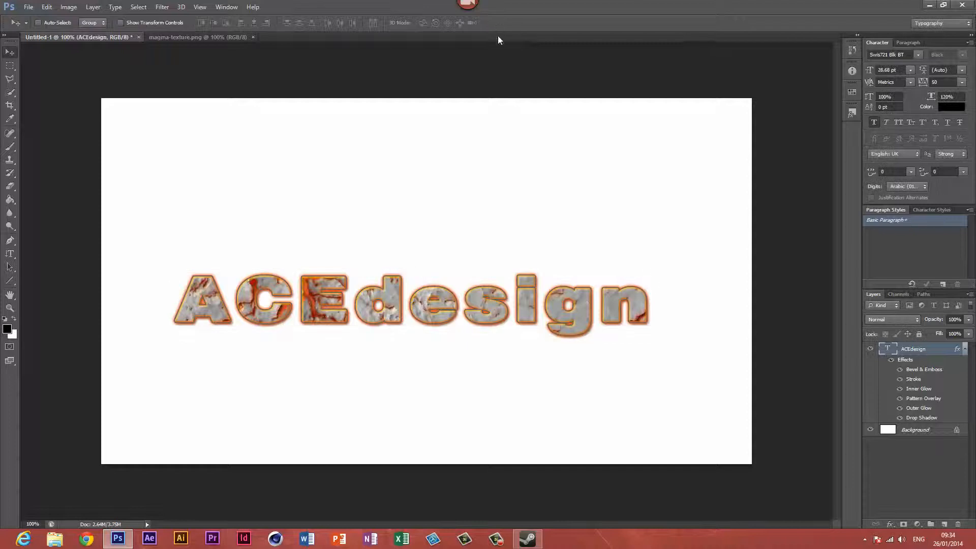
# Rasterize the type of the ACEdesign layer and try resizing it with Free Transform.
pyautogui.rightClick(927, 346)
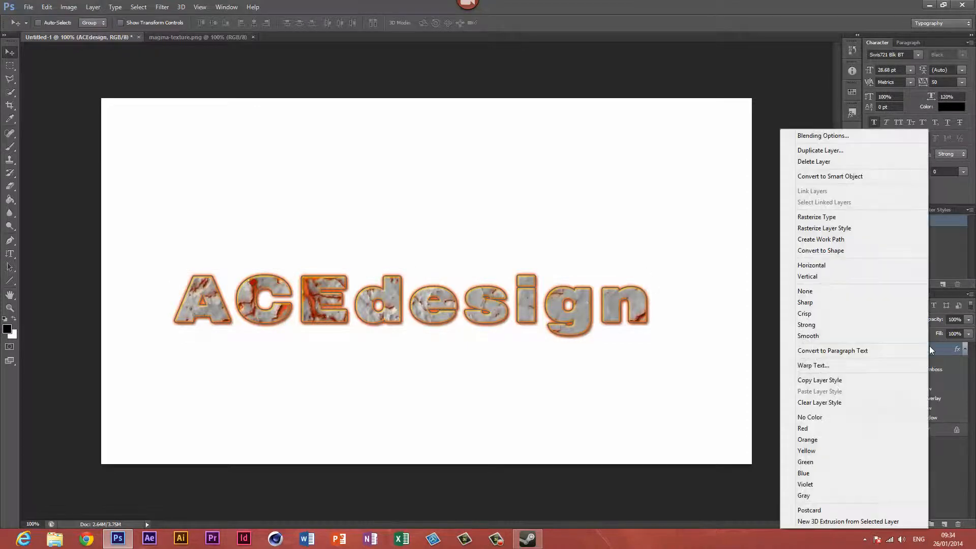
pyautogui.click(836, 217)
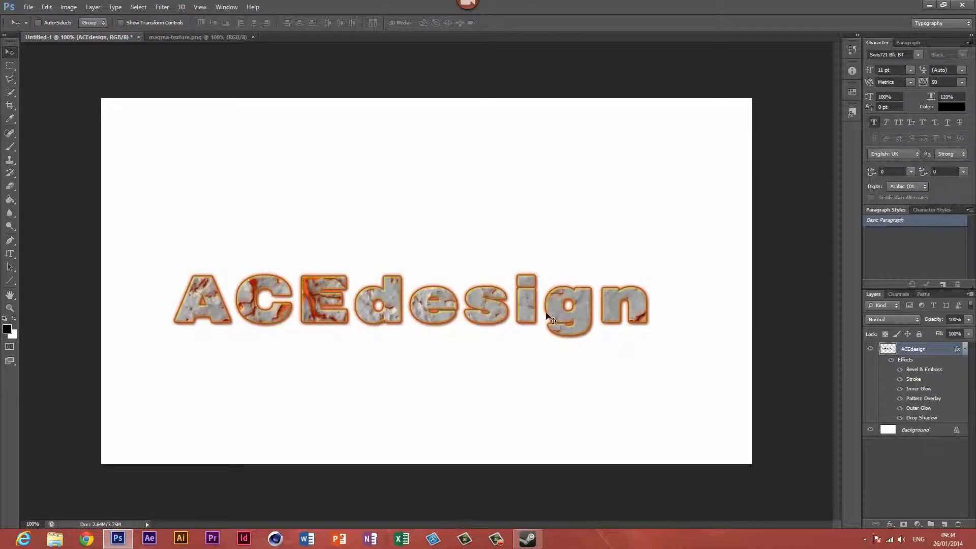
pyautogui.hotkey('ctrl', 't')
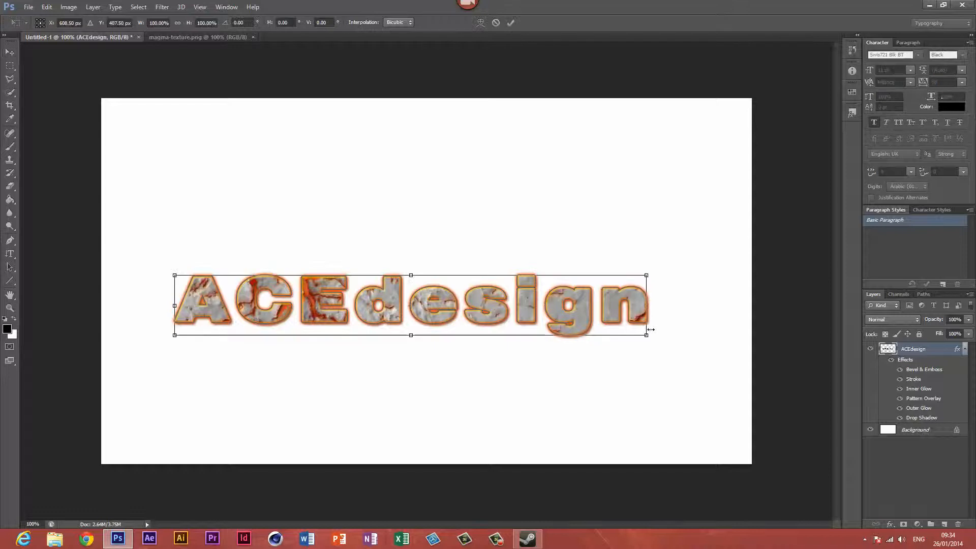
pyautogui.moveTo(647, 335); pyautogui.dragTo(640, 375)
pyautogui.hotkey('ctrl', 'z')
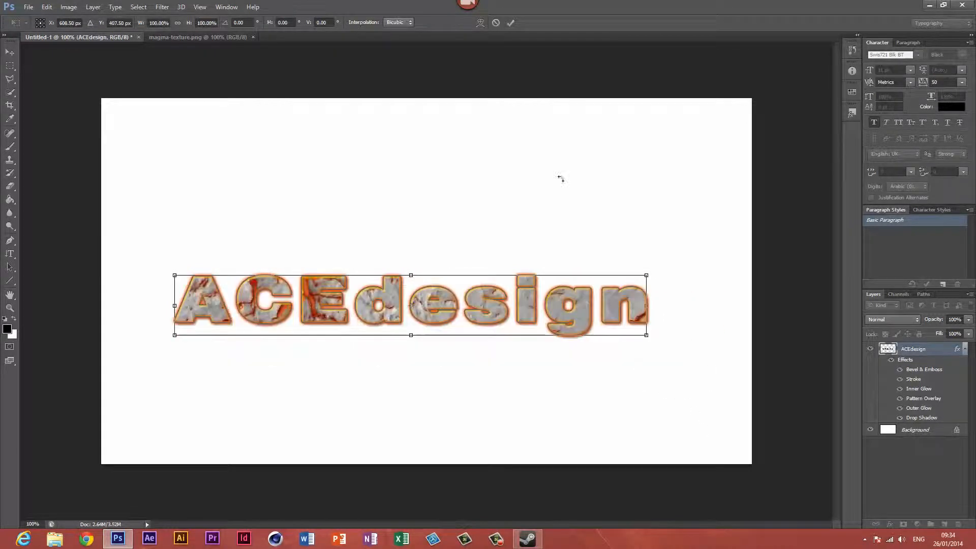
pyautogui.click(511, 23)
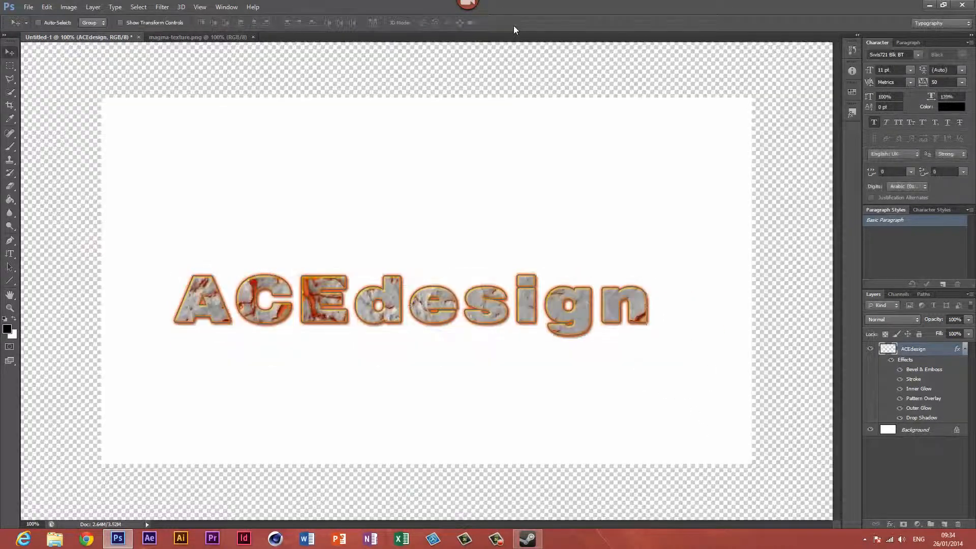
# Convert the ACEdesign layer to a smart object and try enlarging it with Free Transform.
pyautogui.rightClick(927, 352)
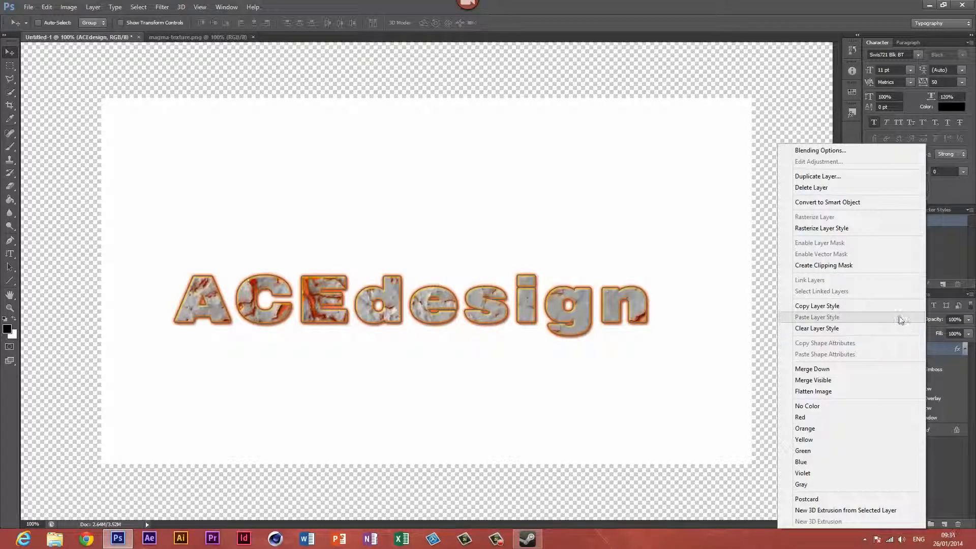
pyautogui.click(853, 204)
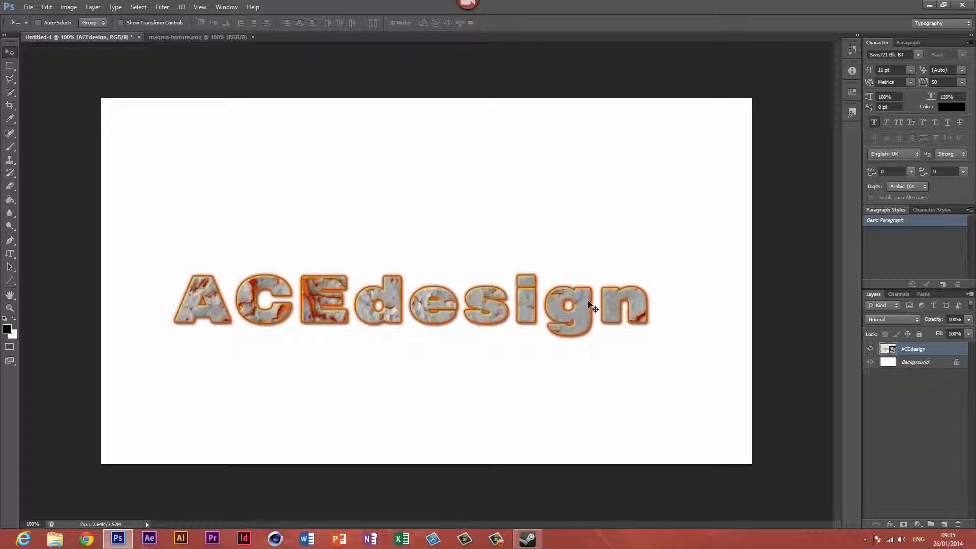
pyautogui.hotkey('ctrl', 't')
pyautogui.moveTo(652, 340); pyautogui.dragTo(708, 394)
pyautogui.hotkey('ctrl', 'z')
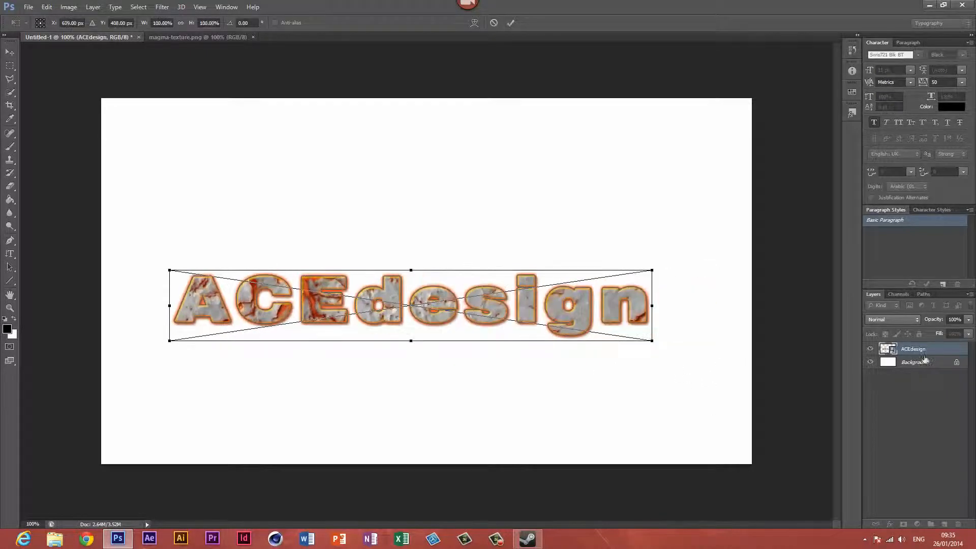
pyautogui.click(511, 22)
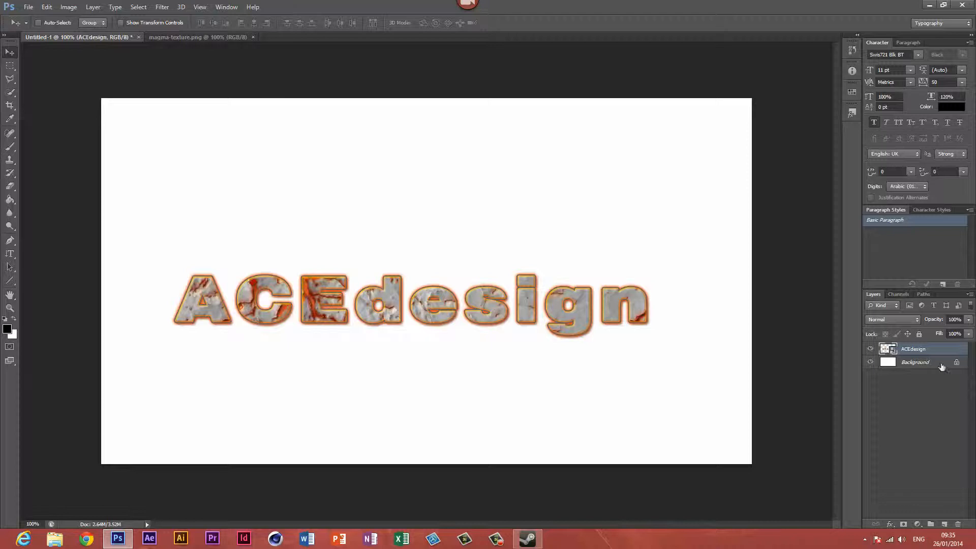
# Scale the ACEdesign smart object up to about 124% and reposition it centrally in the canvas's lower half.
pyautogui.rightClick(935, 348)
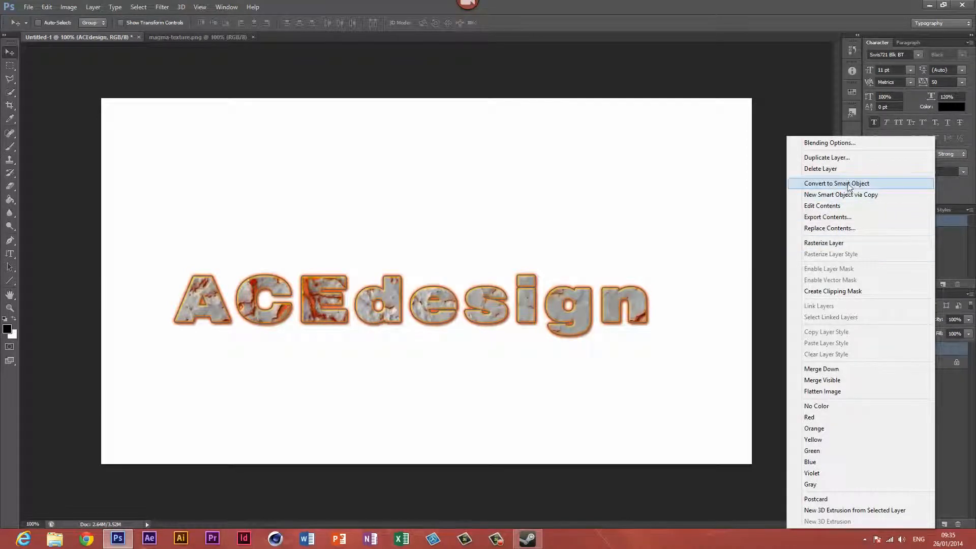
pyautogui.click(669, 375)
pyautogui.moveTo(623, 334); pyautogui.dragTo(727, 390)
pyautogui.hotkey('ctrl', 't')
pyautogui.moveTo(670, 296); pyautogui.dragTo(679, 331)
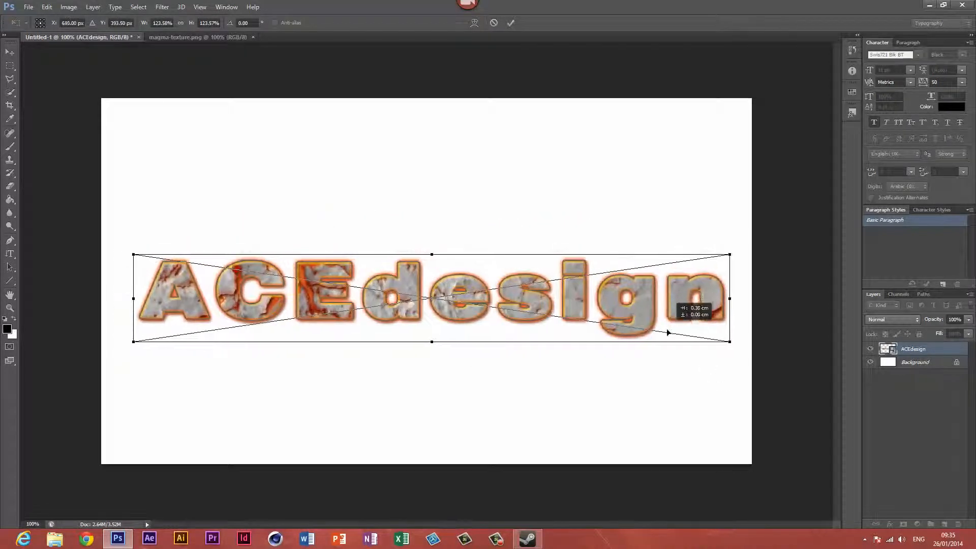
pyautogui.press('Return')
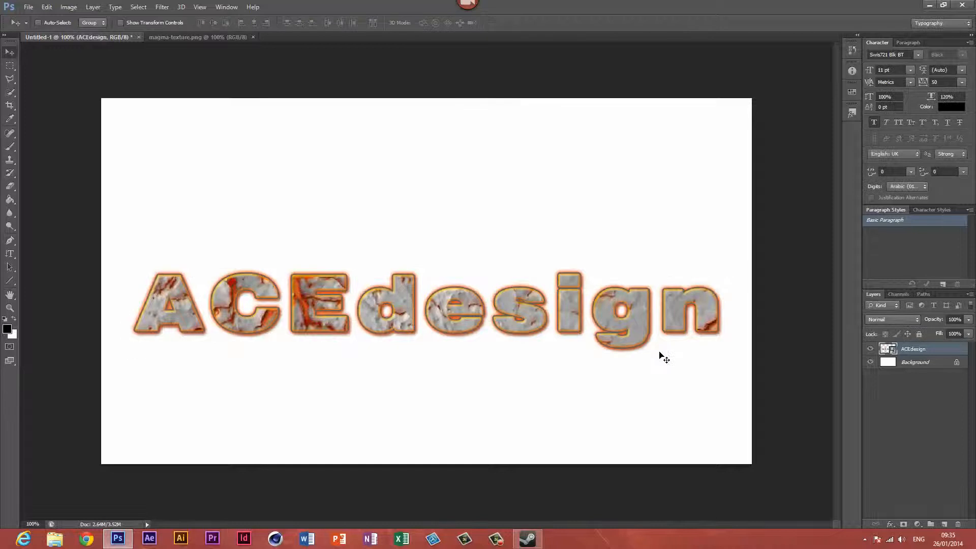
pyautogui.moveTo(585, 333); pyautogui.dragTo(587, 337)
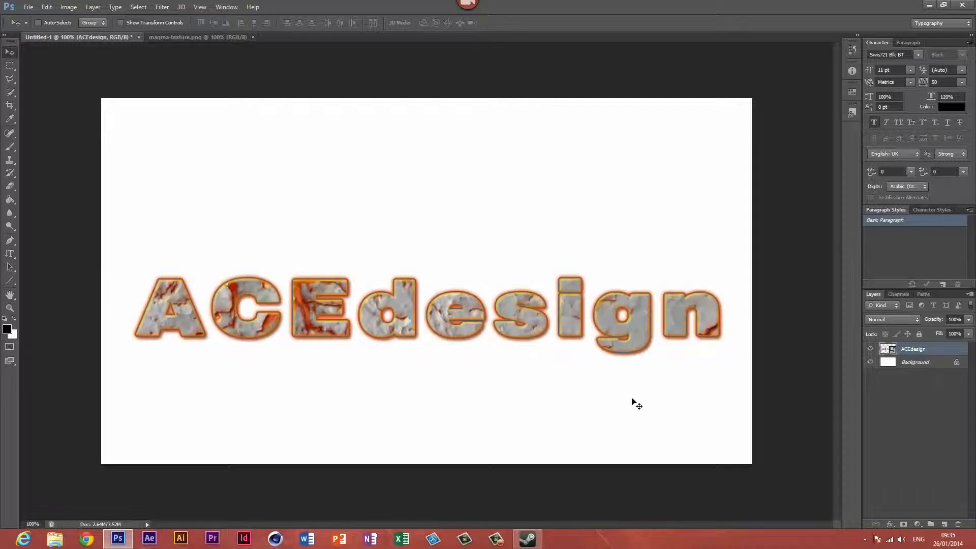
# Try filling the Background layer with the black foreground colour.
pyautogui.click(914, 364)
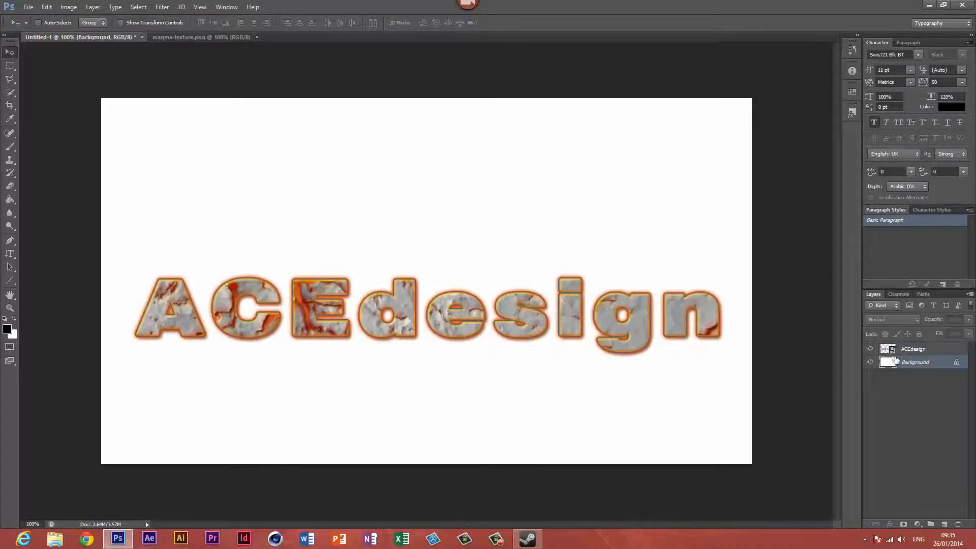
pyautogui.hotkey('alt', 'BackSpace')
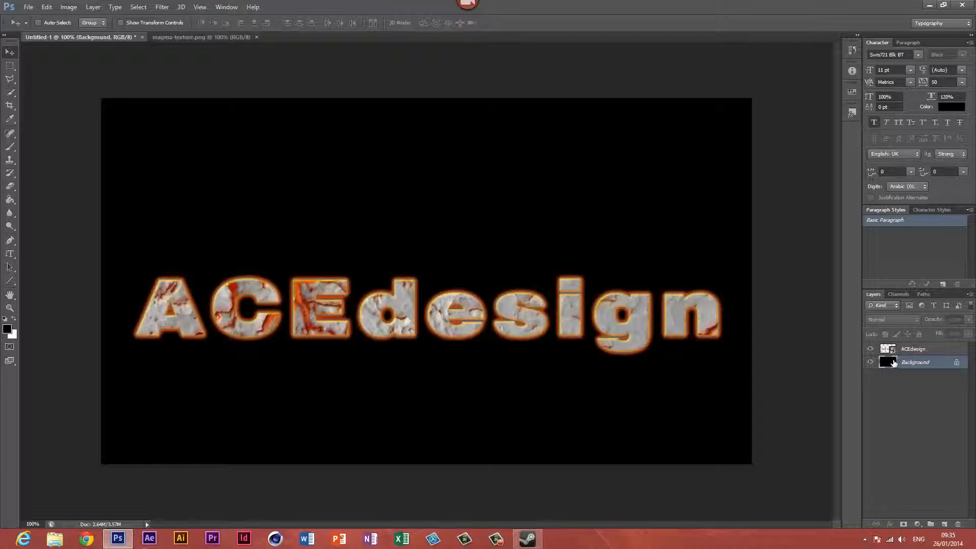
pyautogui.hotkey('ctrl', 'z')
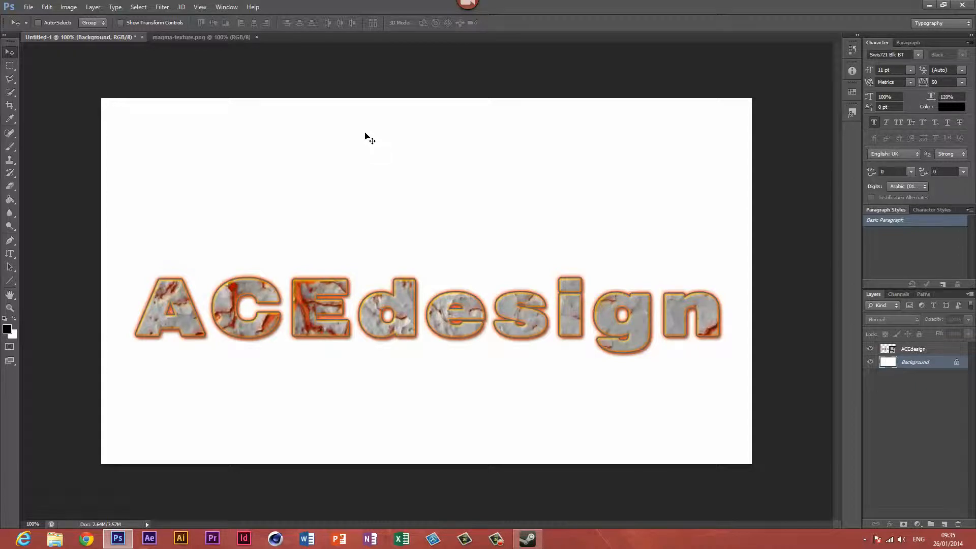
# Minimize Photoshop to show the desktop.
pyautogui.moveTo(968, 2)
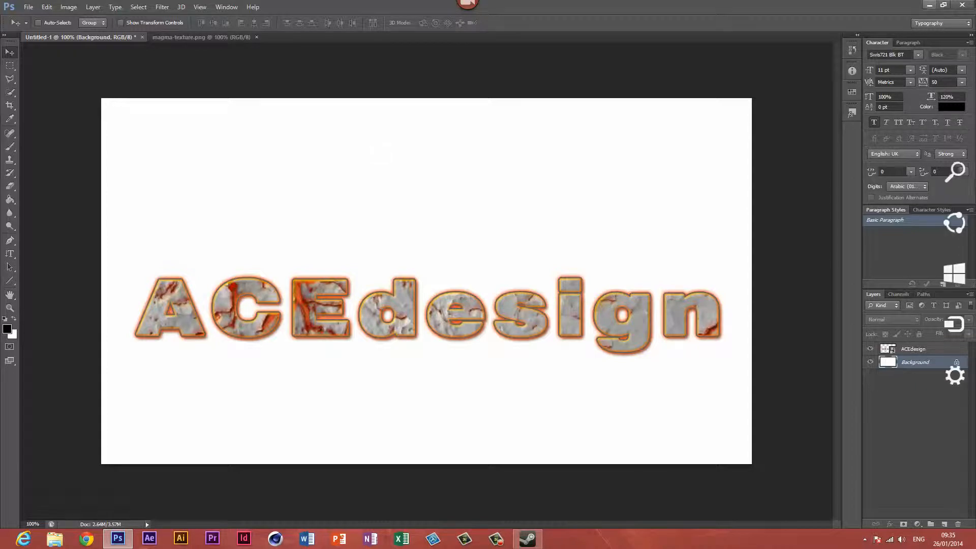
pyautogui.click(927, 6)
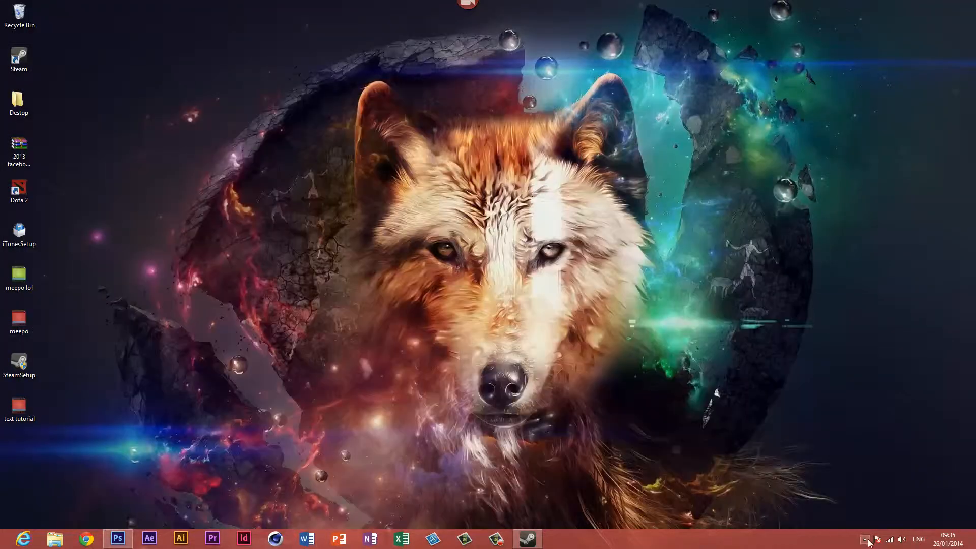